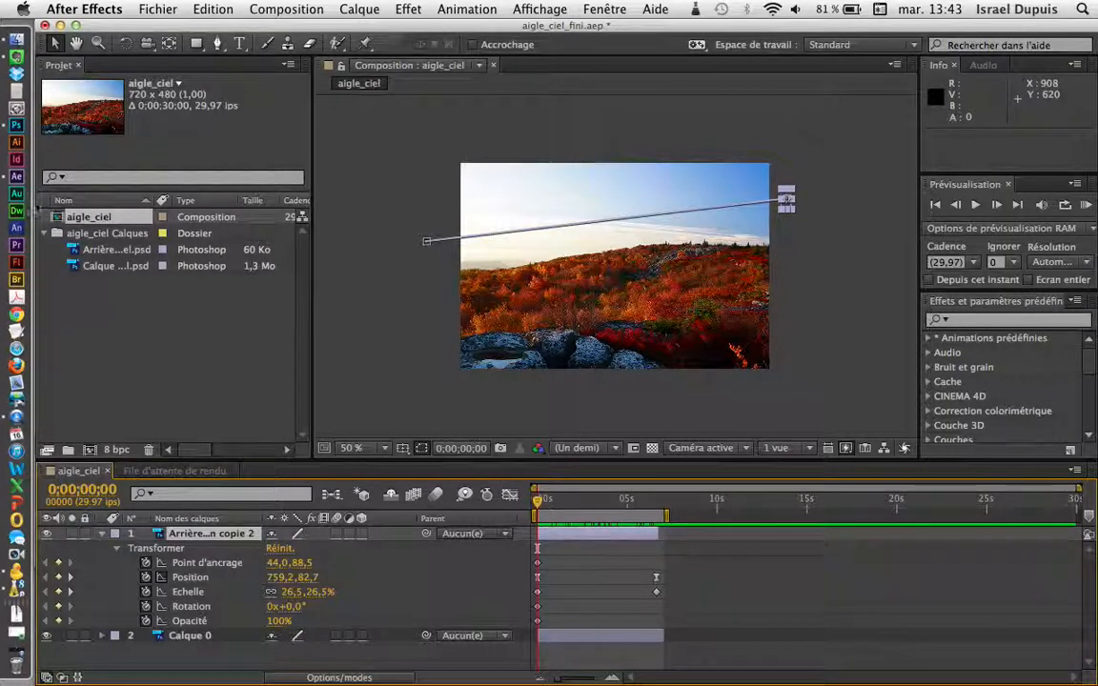
Switch to Photoshop and bring up the image size settings of aigle.psd to check its pixel dimensions.
left_click(15, 126)
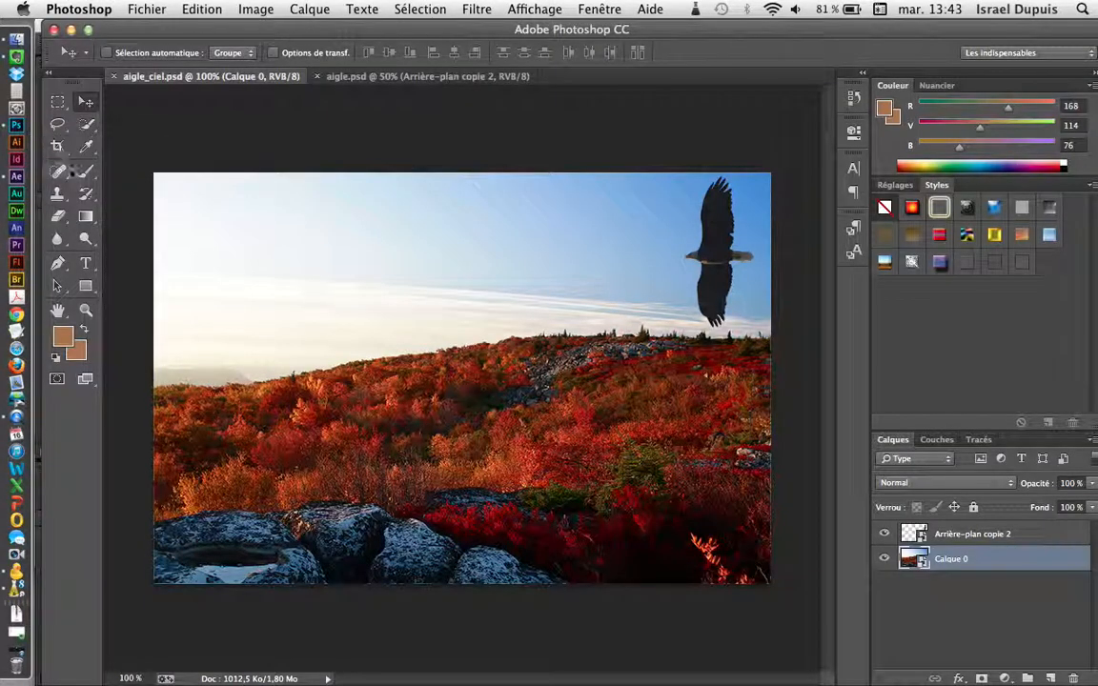
left_click(365, 80)
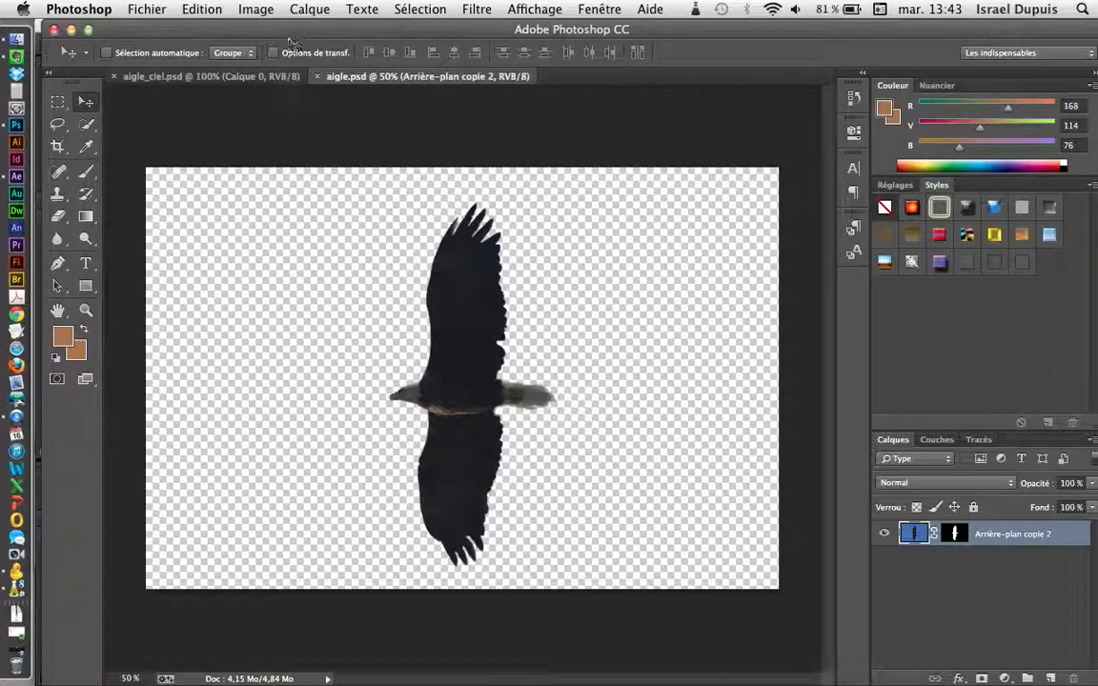
left_click(256, 8)
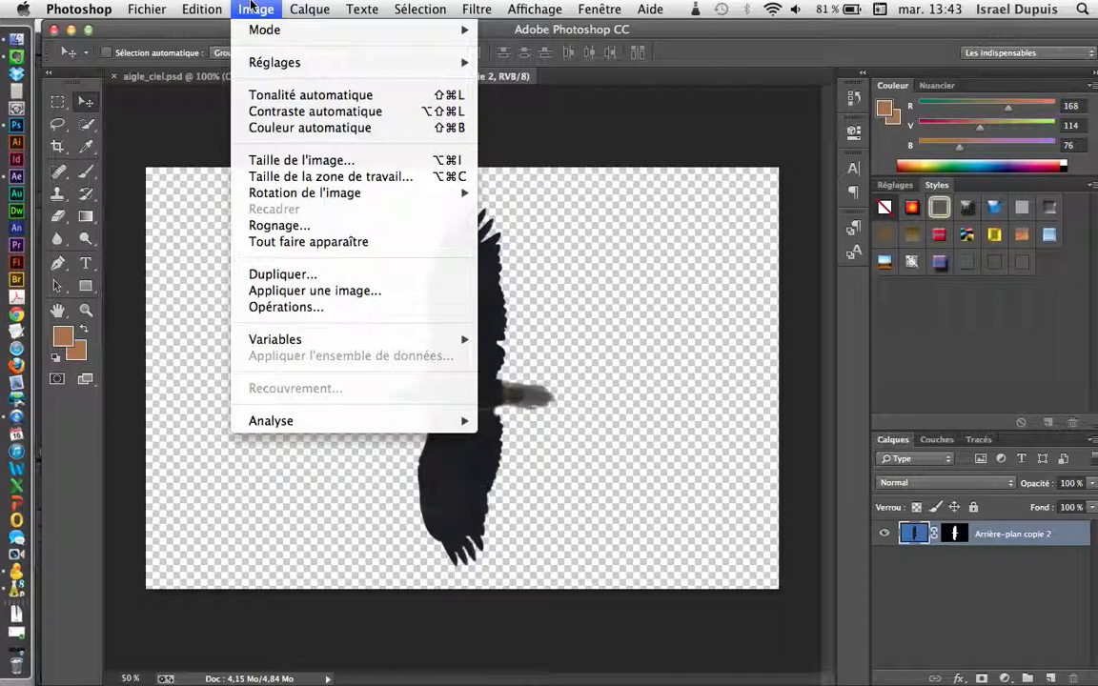
left_click(303, 159)
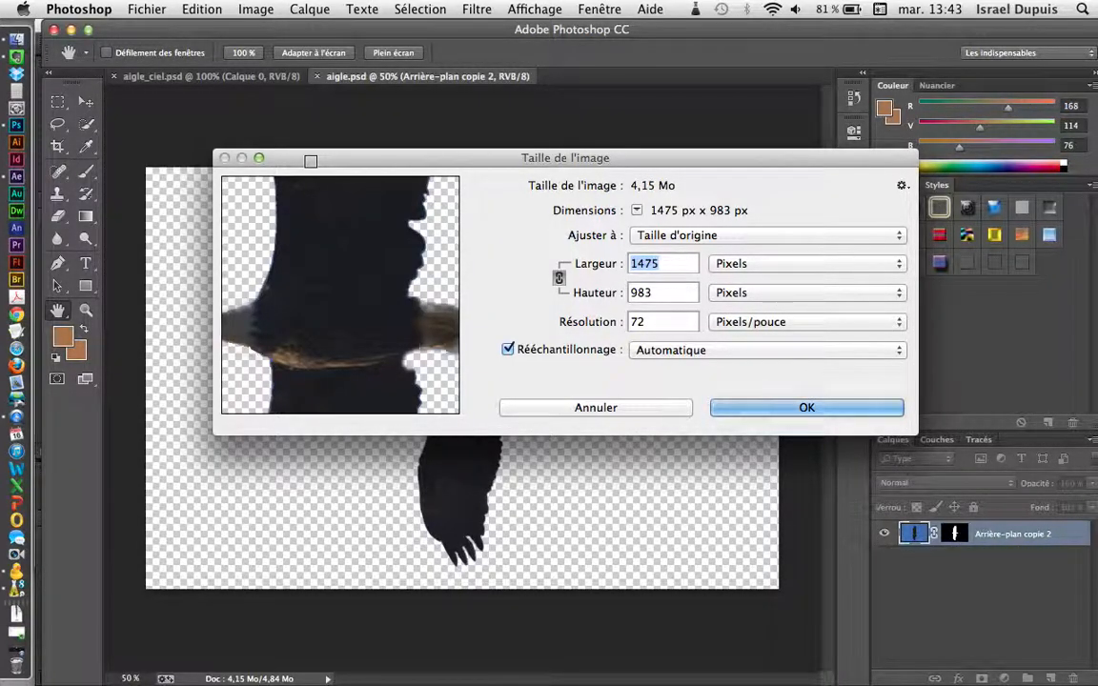
Switch to After Effects and scrub the aigle_ciel composition to 0;00;03;09 to view the eagle's animation.
left_click(19, 177)
left_click(564, 503)
left_click_drag(564, 503, 596, 505)
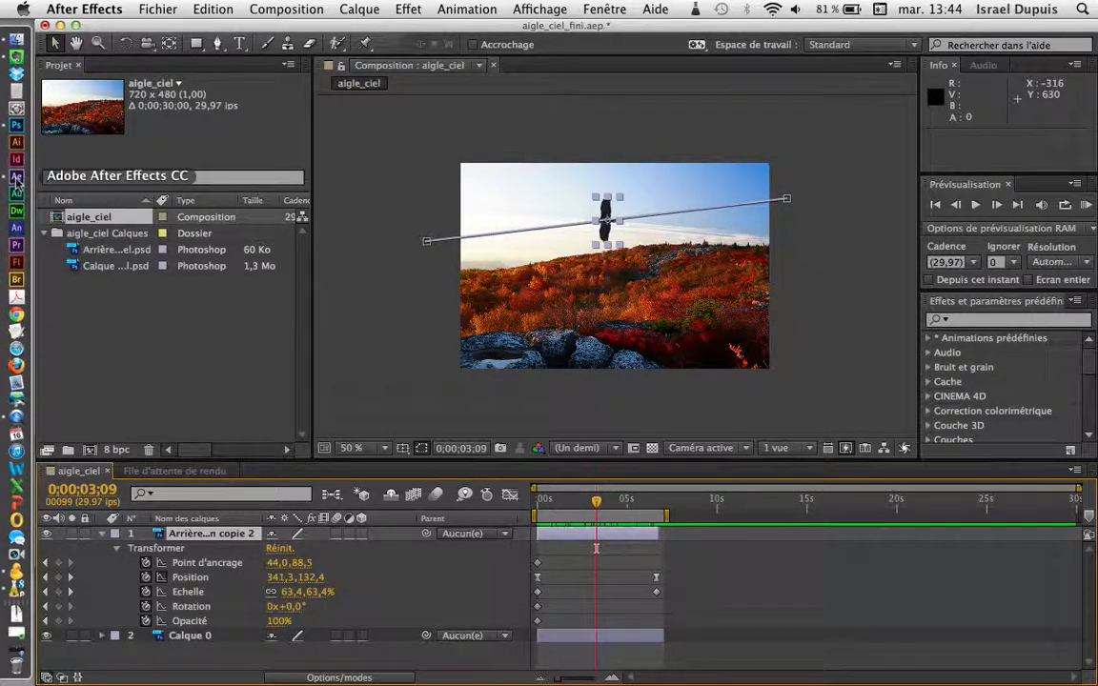
Return to Photoshop, check the resolution of aigle.psd, and close the image size settings.
left_click(17, 125)
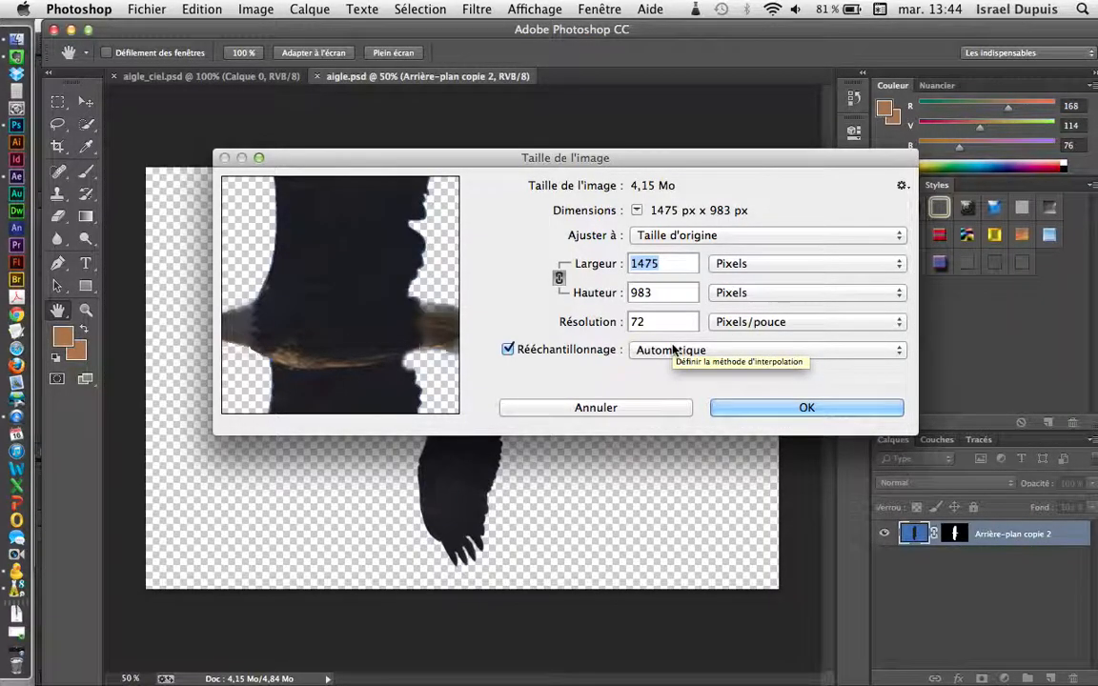
double_click(631, 323)
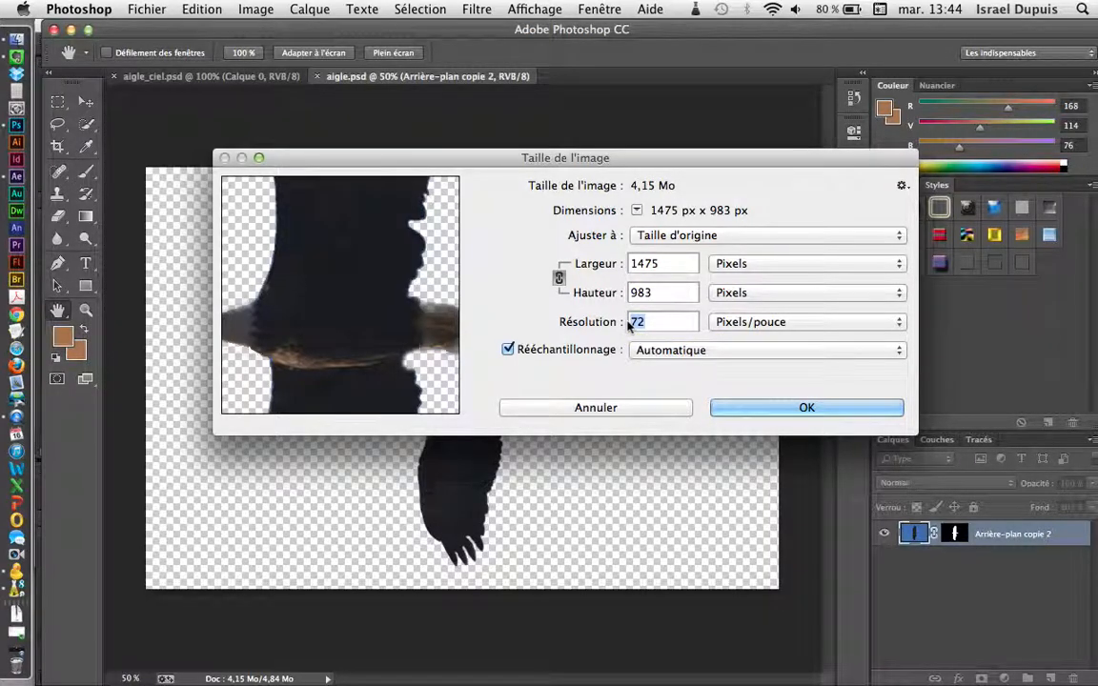
left_click(796, 408)
Check the colour mode of aigle.psd, keeping Couleurs RVB, and select the layer mask on Arrière-plan copie 2.
left_click(259, 9)
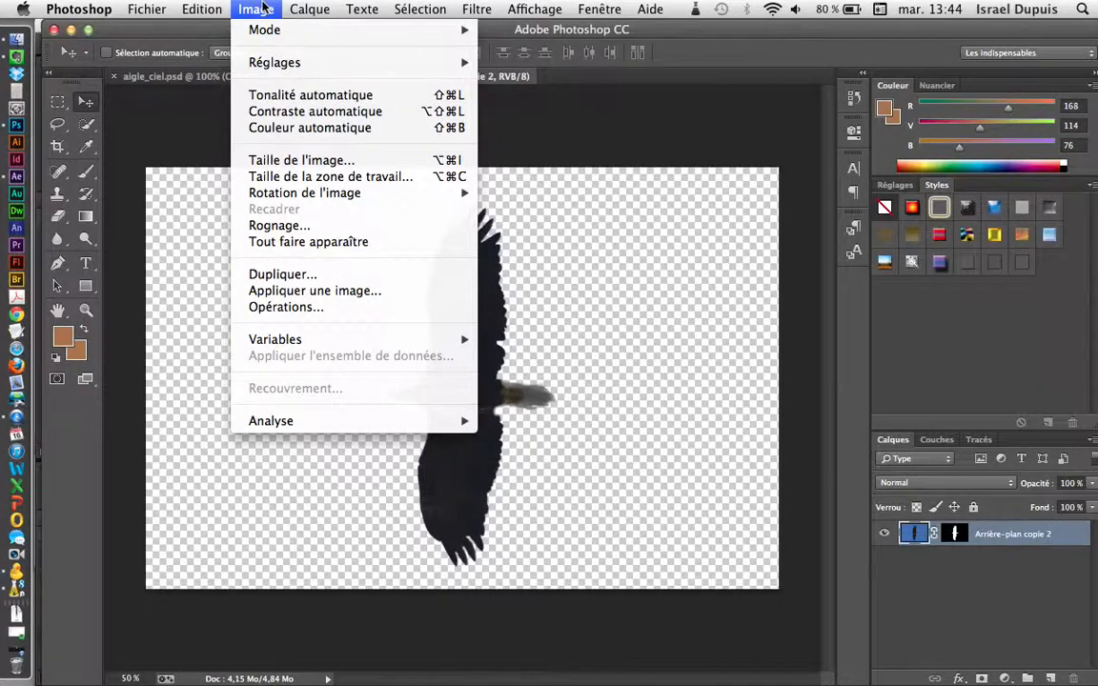
mouse_move(286, 30)
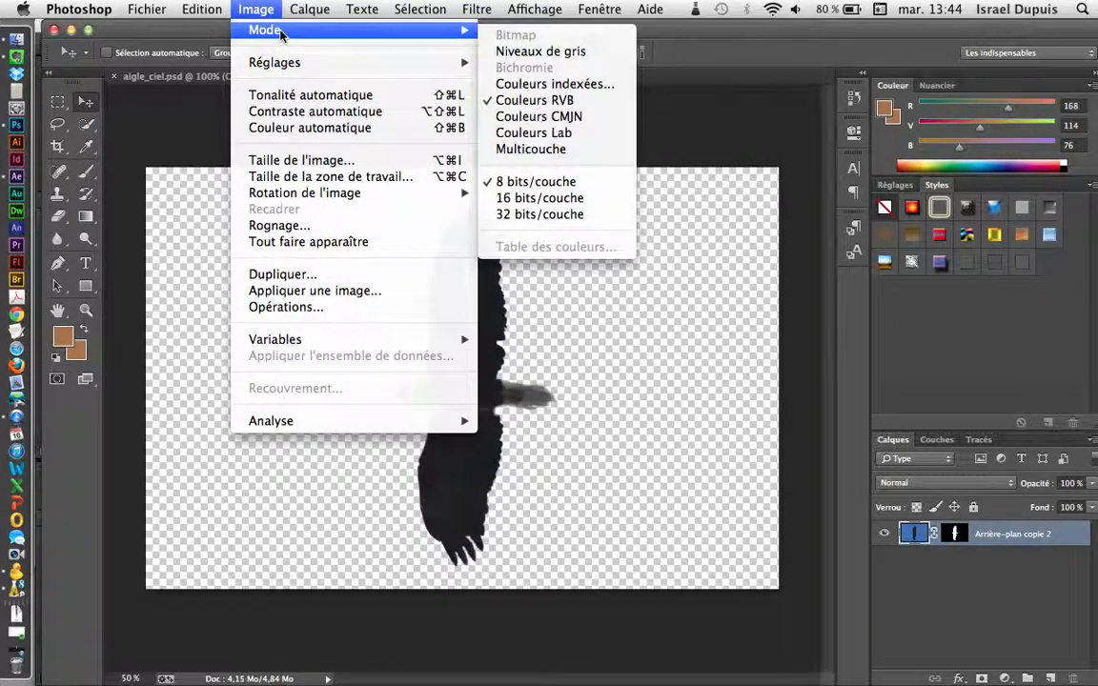
left_click(614, 103)
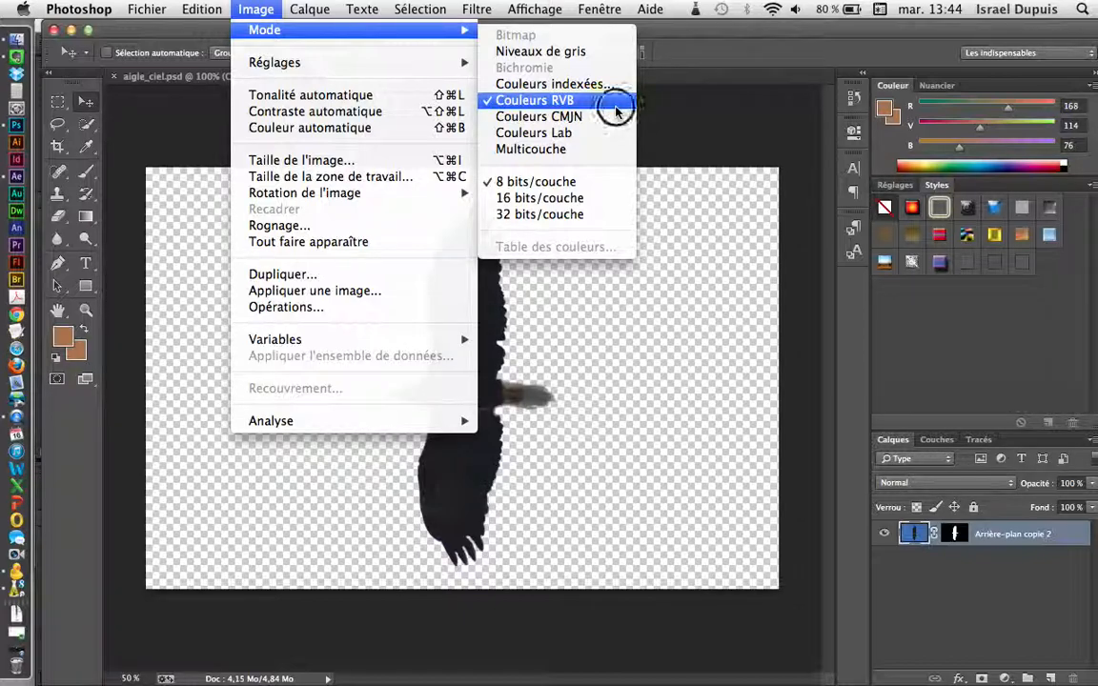
left_click(954, 535)
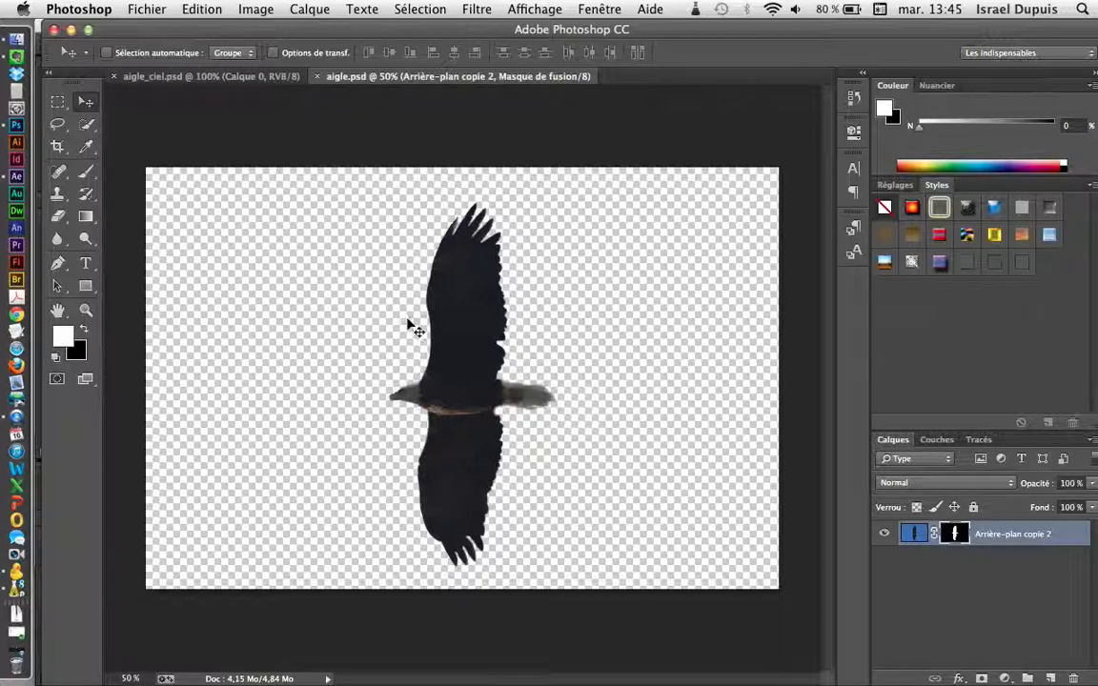
Inspect the layers of aigle_ciel.psd, toggling the eagle layer's visibility and viewing the layer options for Arrière-plan copie 2.
left_click(226, 78)
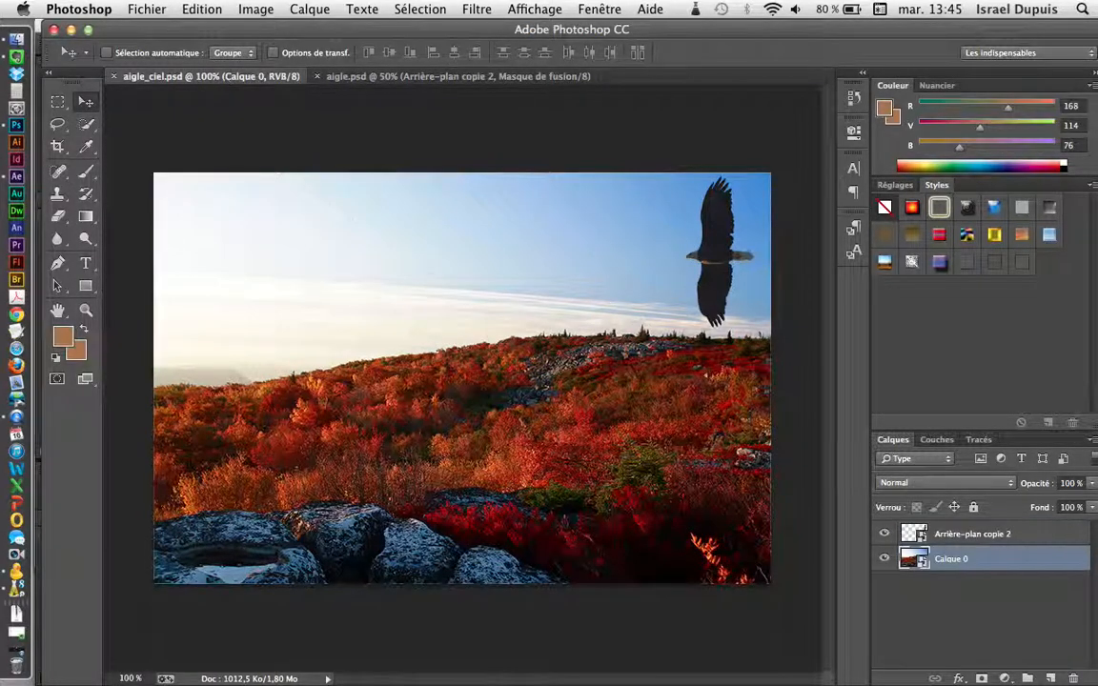
left_click(885, 534)
left_click(884, 534)
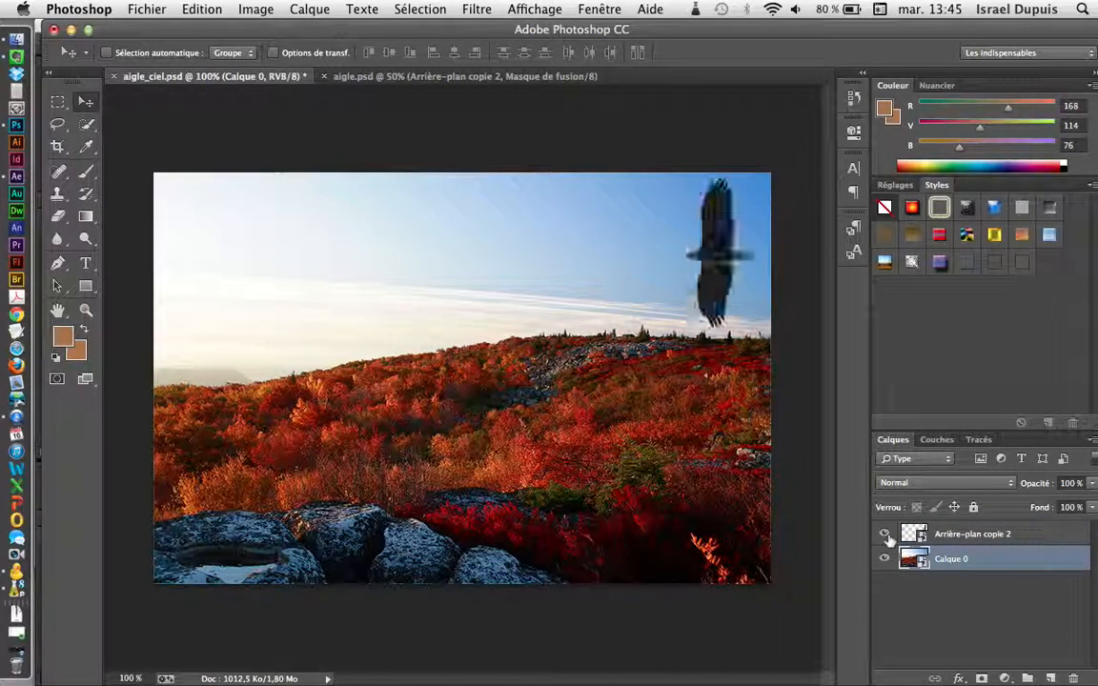
left_click(958, 536)
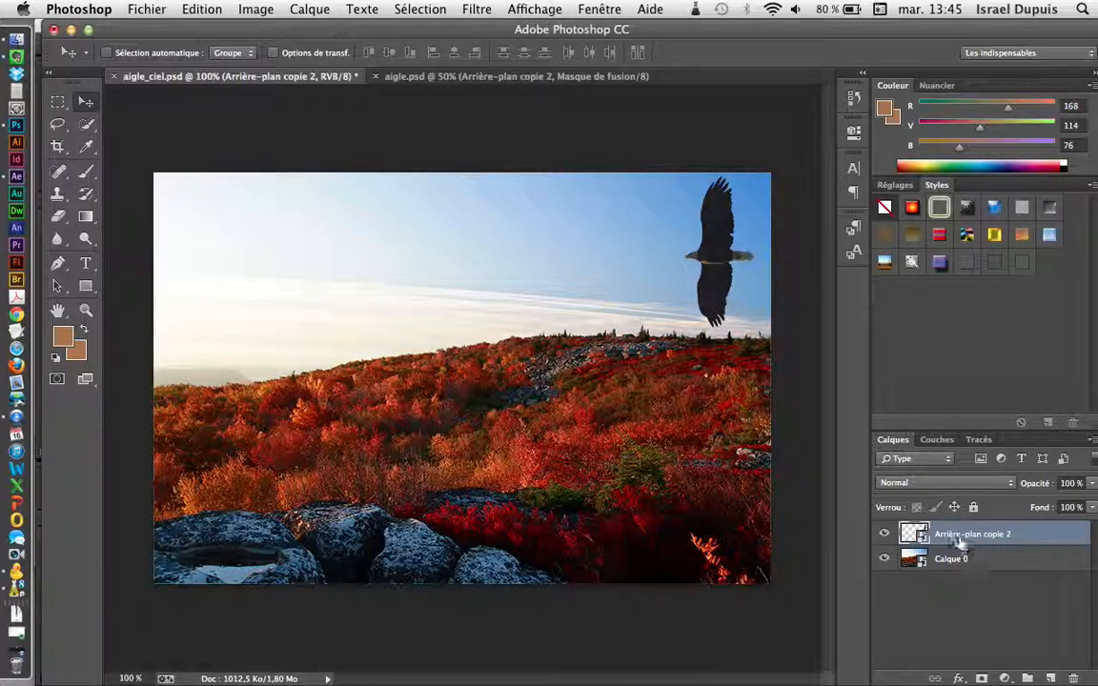
left_click(953, 559)
left_click(960, 536)
right_click(960, 538)
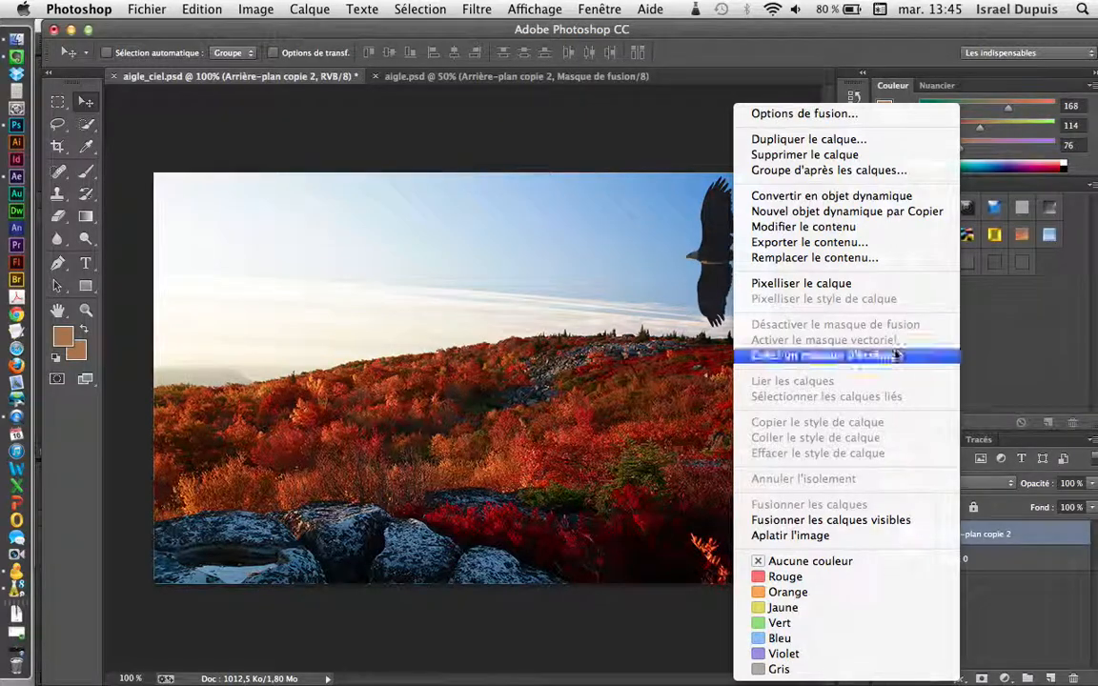
left_click(1027, 603)
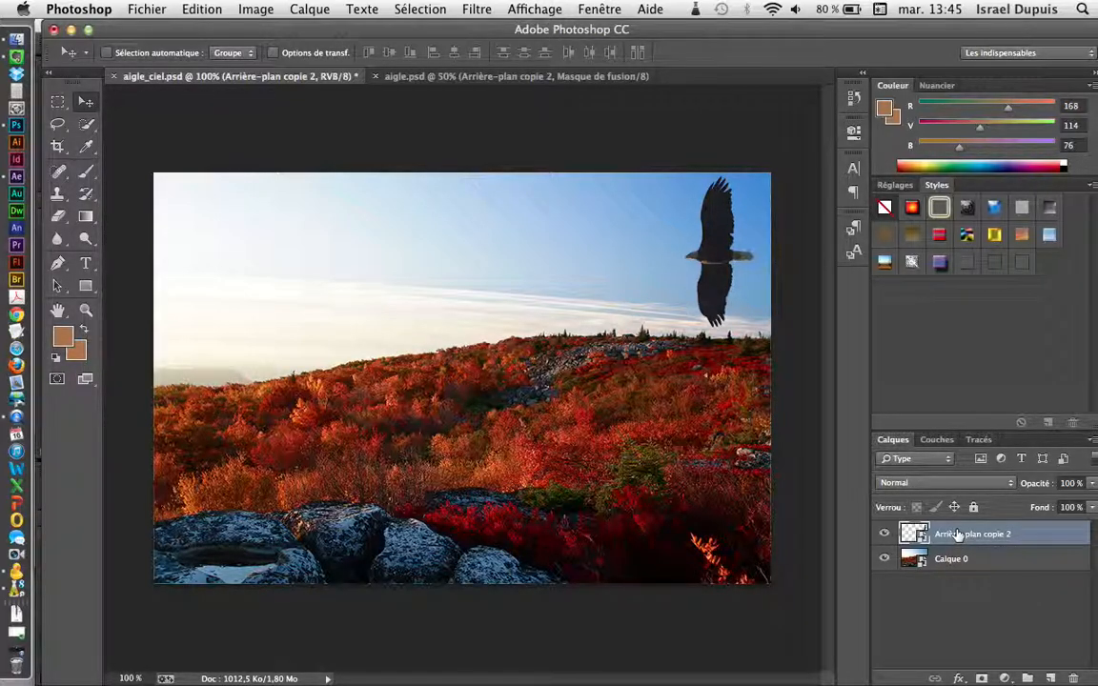
Examine the Save As options for aigle_ciel.psd in the media folder, including format and layers, without saving.
left_click(145, 8)
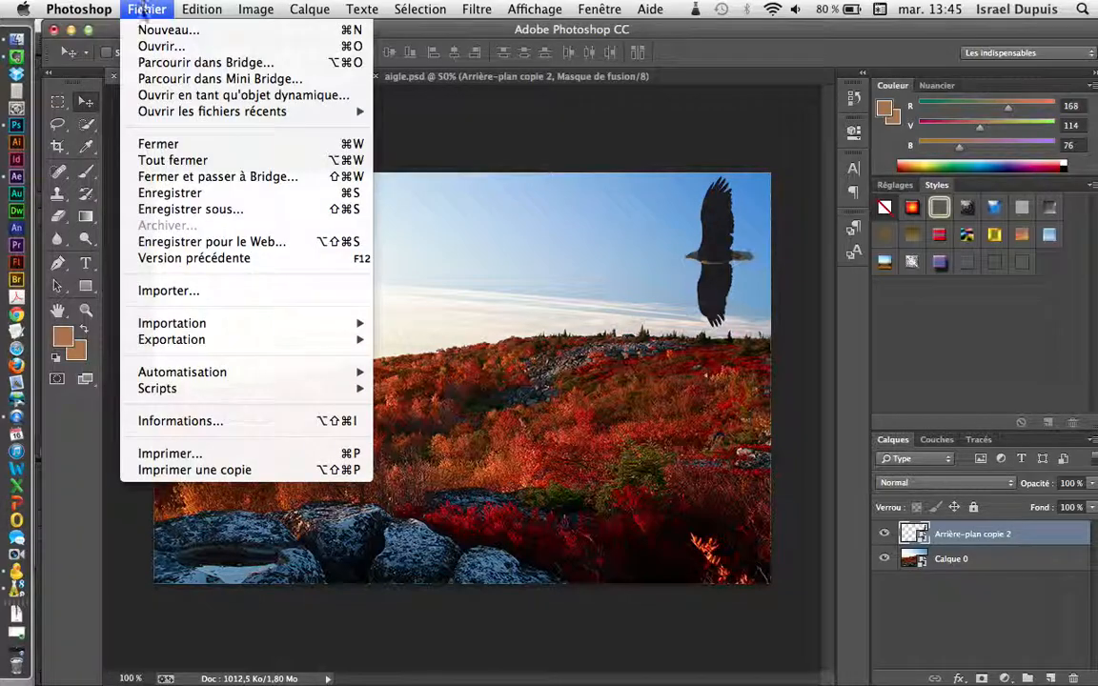
left_click(216, 210)
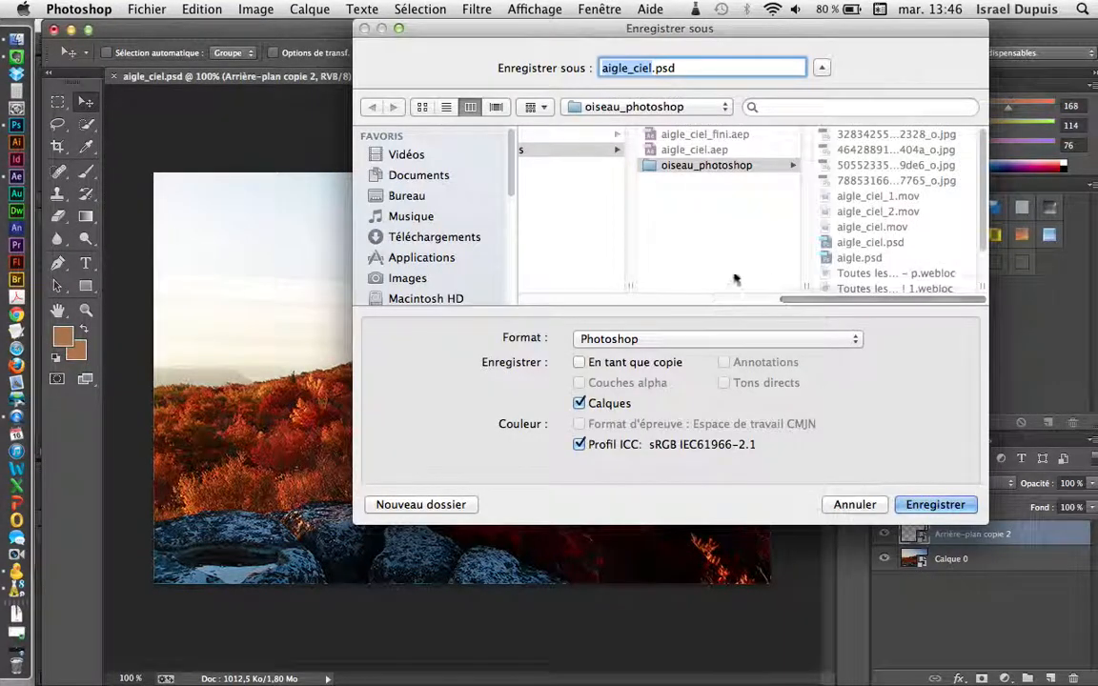
left_click(553, 134)
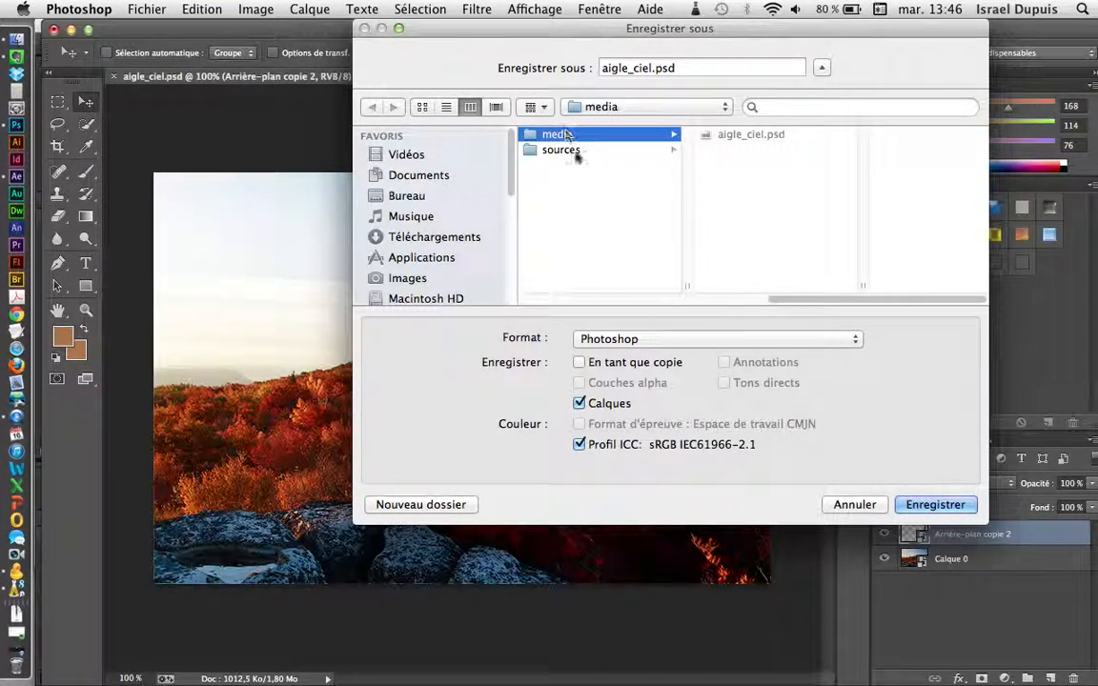
left_click(723, 339)
left_click(723, 343)
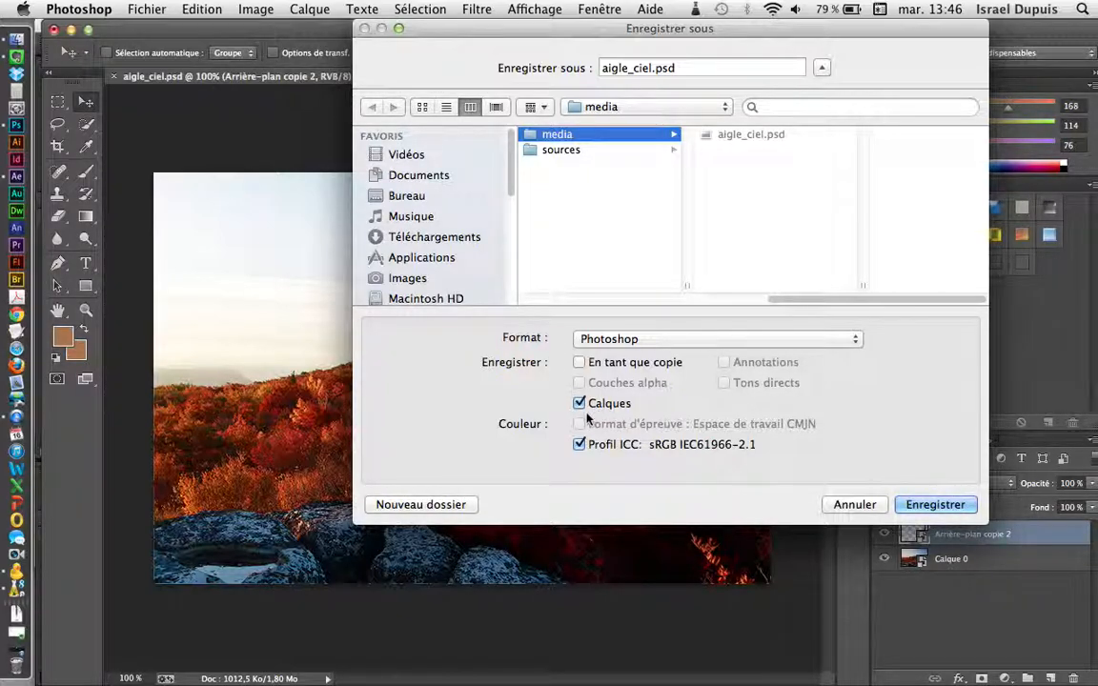
left_click(632, 339)
left_click(634, 340)
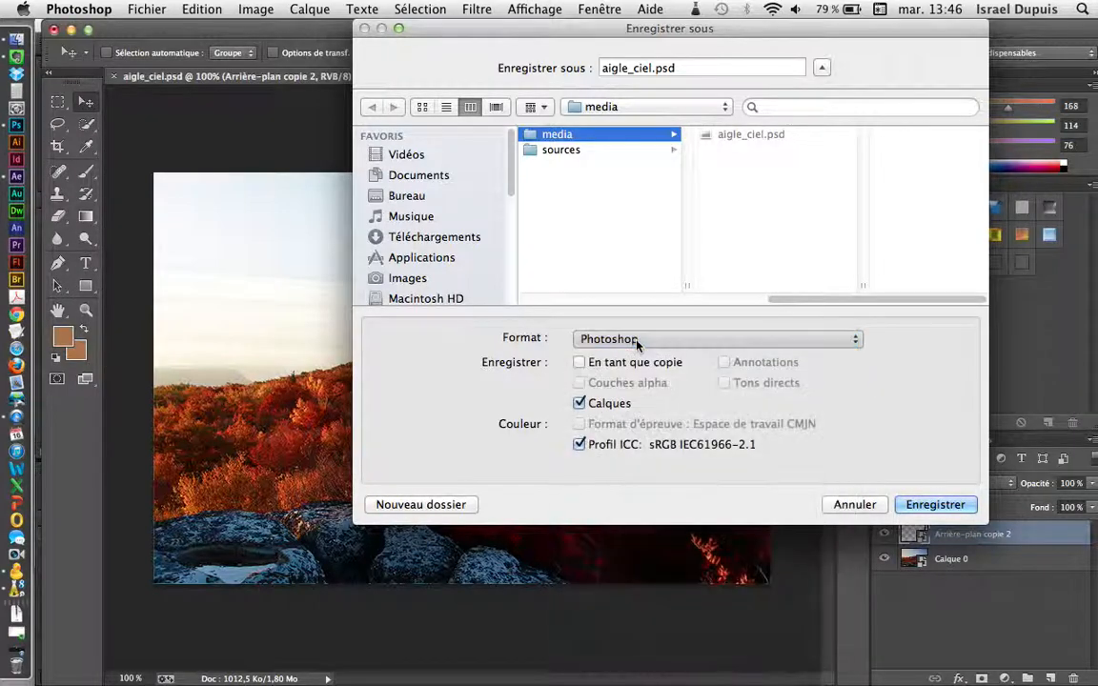
left_click(848, 505)
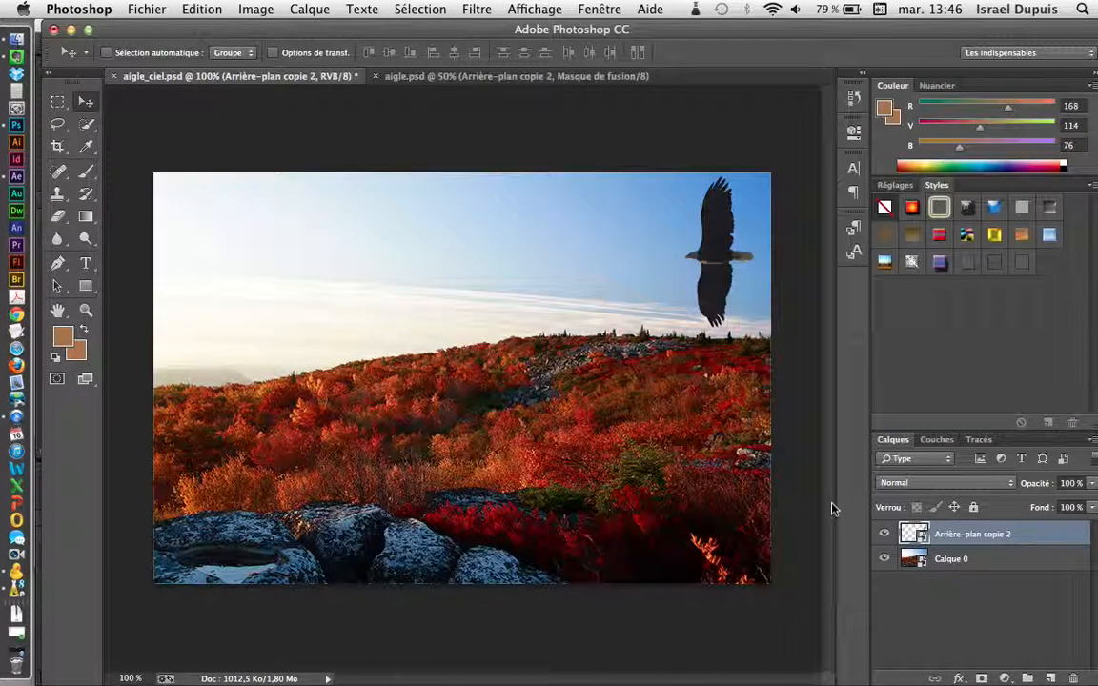
Switch to After Effects and create a new project, discarding the changes to aigle_ciel_fini.aep.
left_click(16, 177)
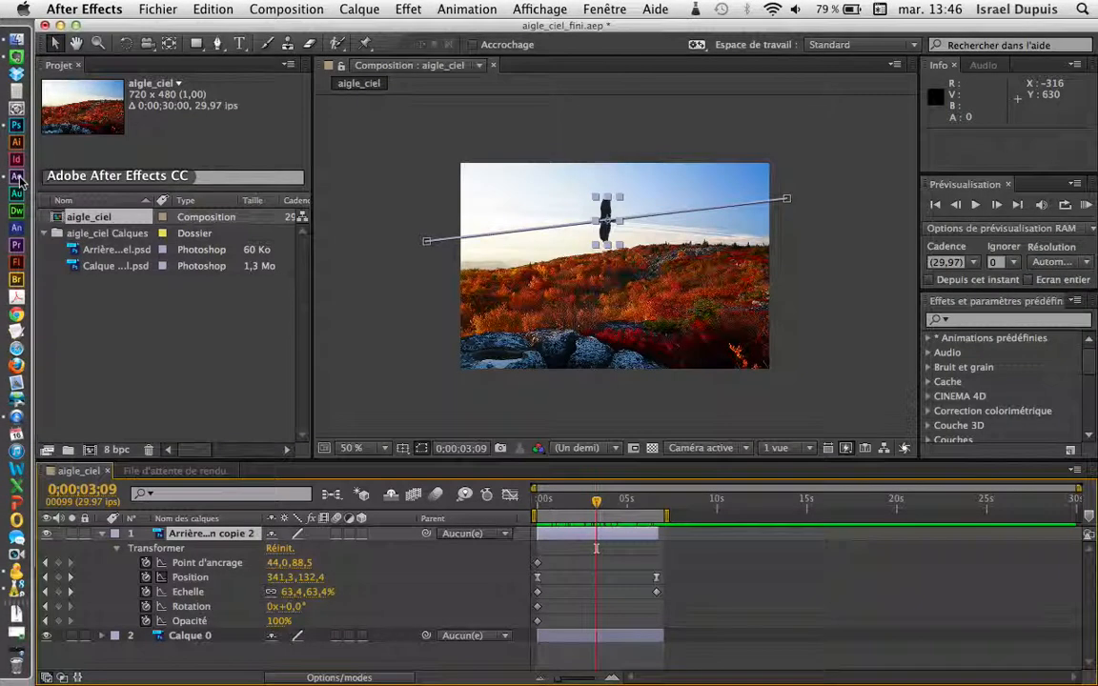
left_click(160, 9)
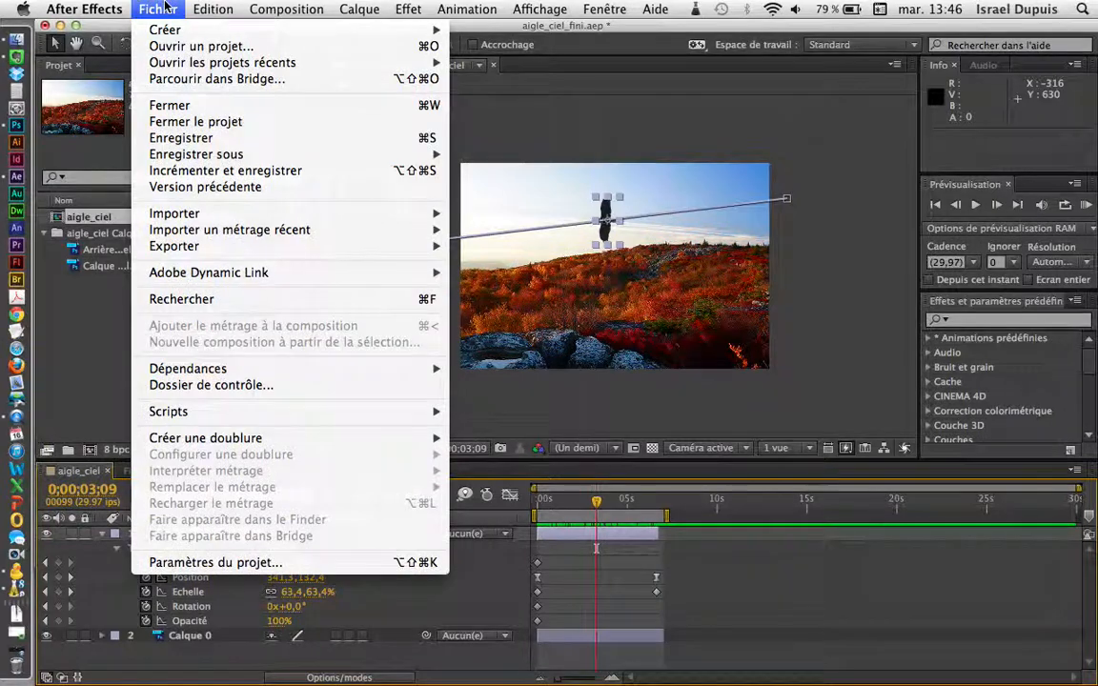
mouse_move(164, 31)
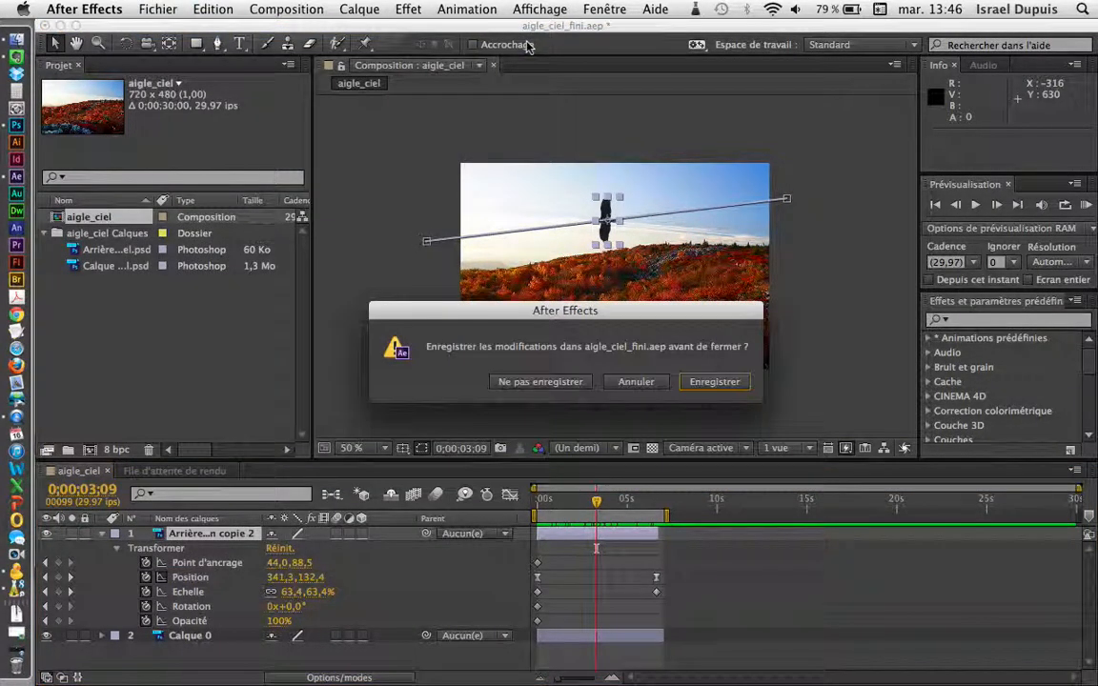
left_click(540, 382)
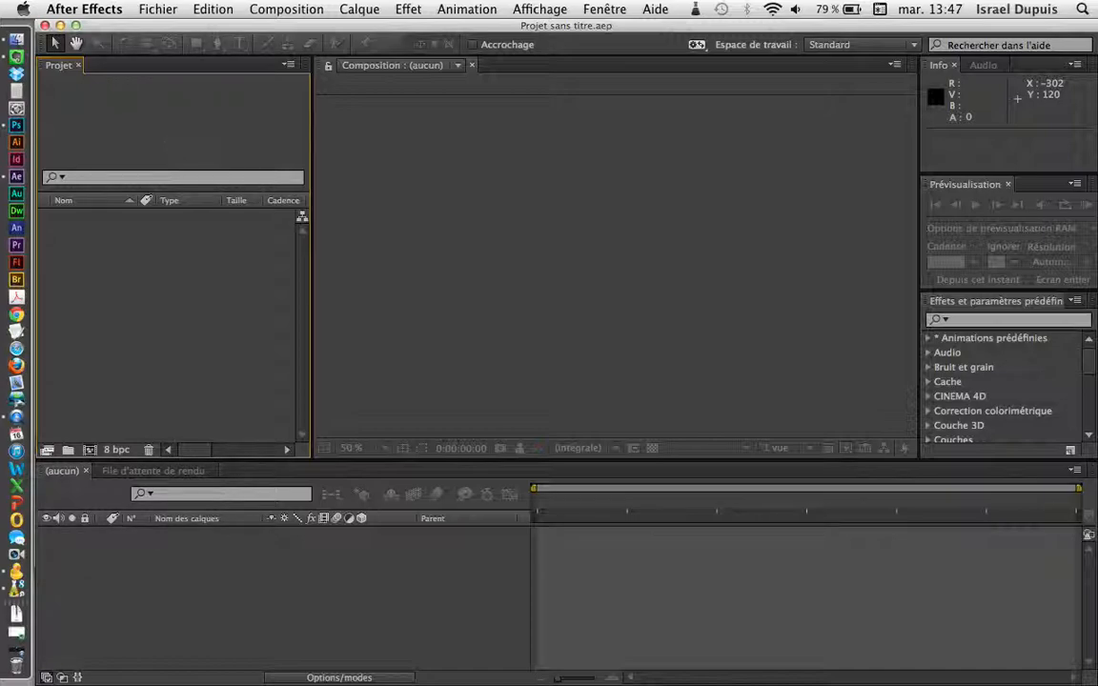
Start a file import and select aigle_ciel.psd in the media folder.
left_click(176, 8)
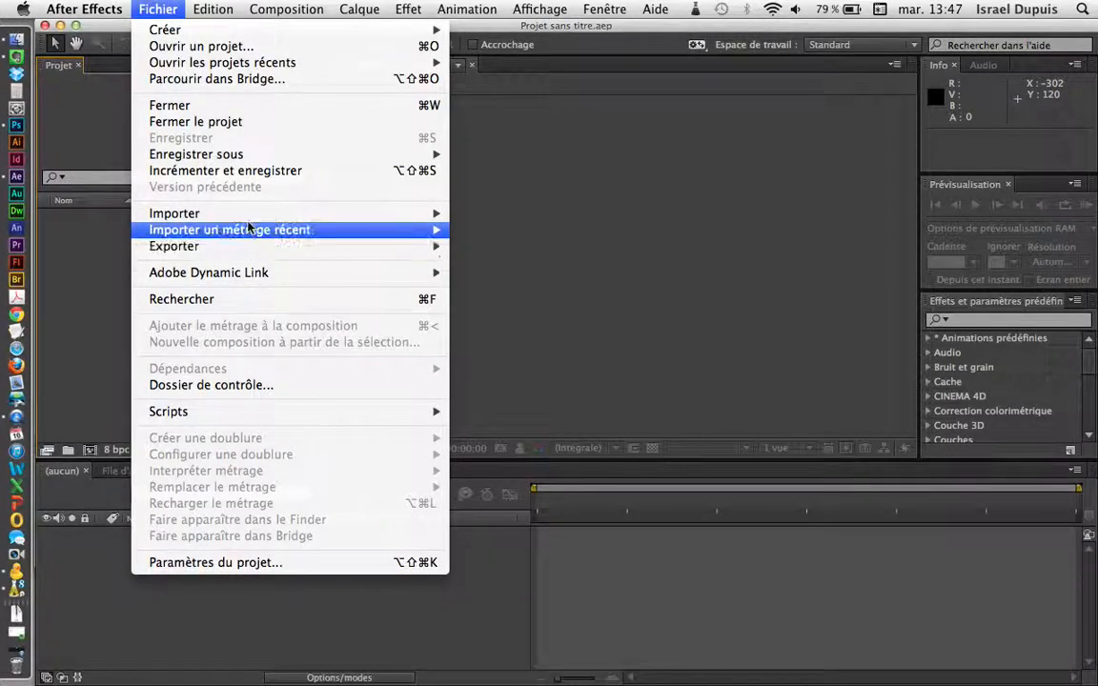
mouse_move(247, 218)
left_click(504, 214)
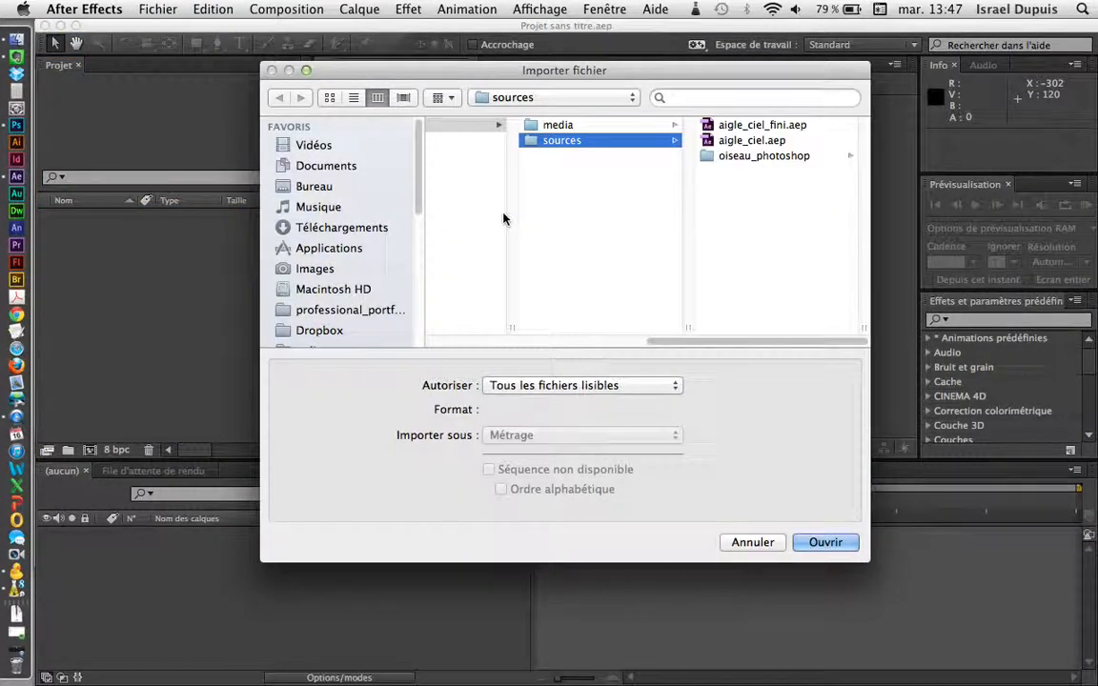
left_click(557, 125)
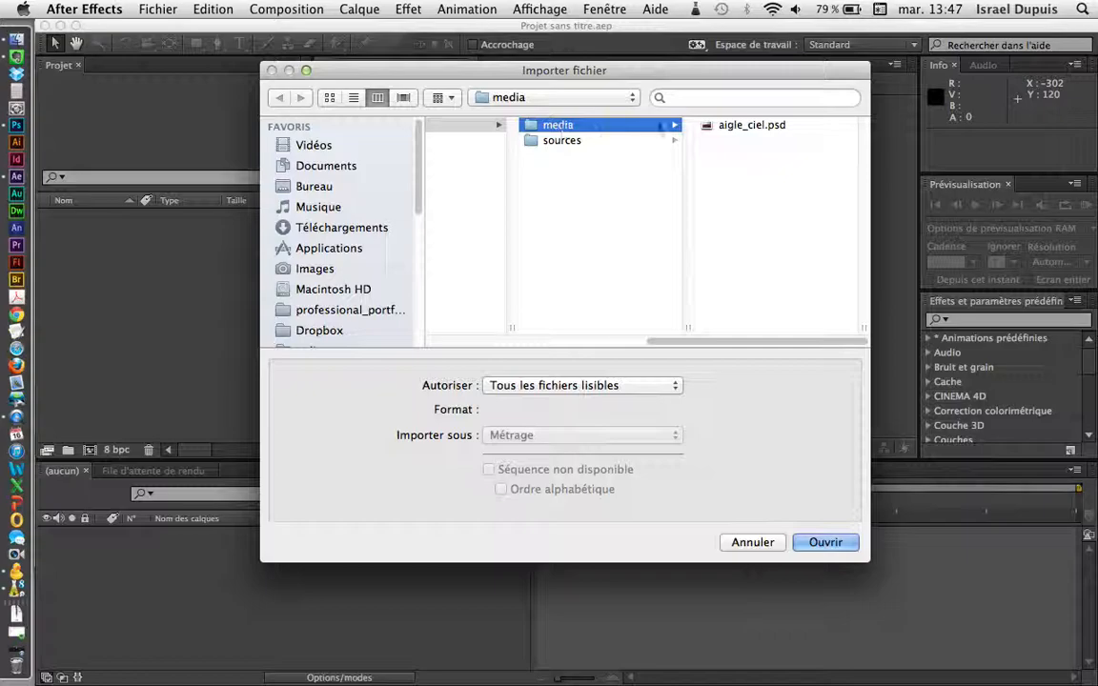
left_click(717, 126)
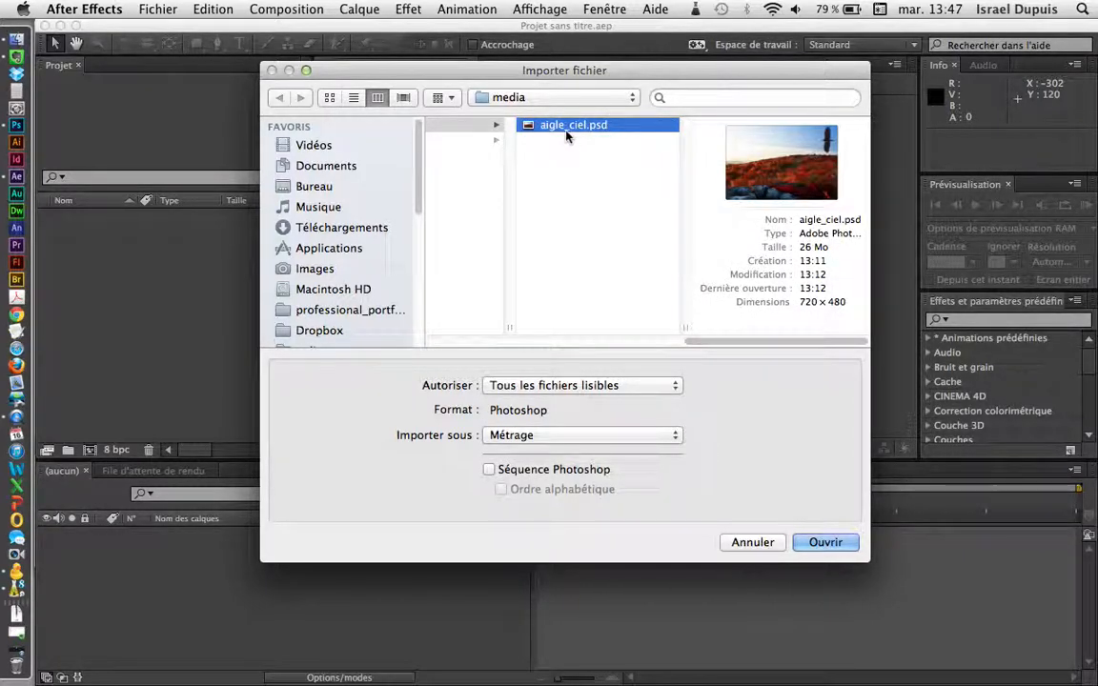
Try the Composition import type for aigle_ciel.psd and switch back to Métrage.
left_click(549, 385)
left_click(547, 387)
left_click(519, 437)
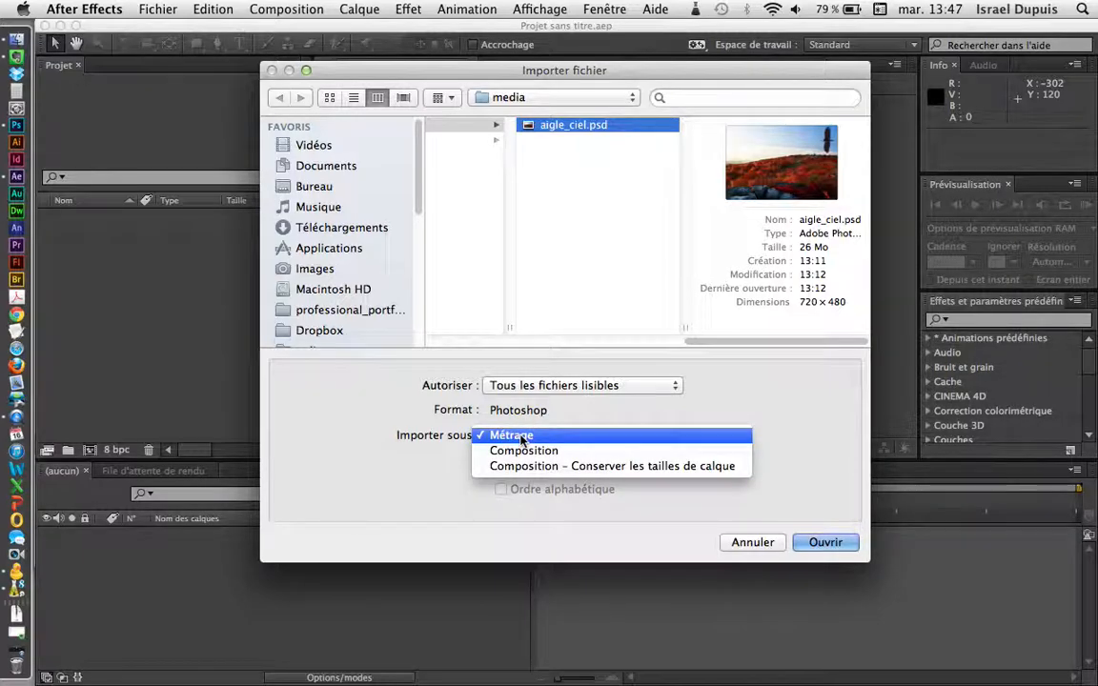
left_click(534, 452)
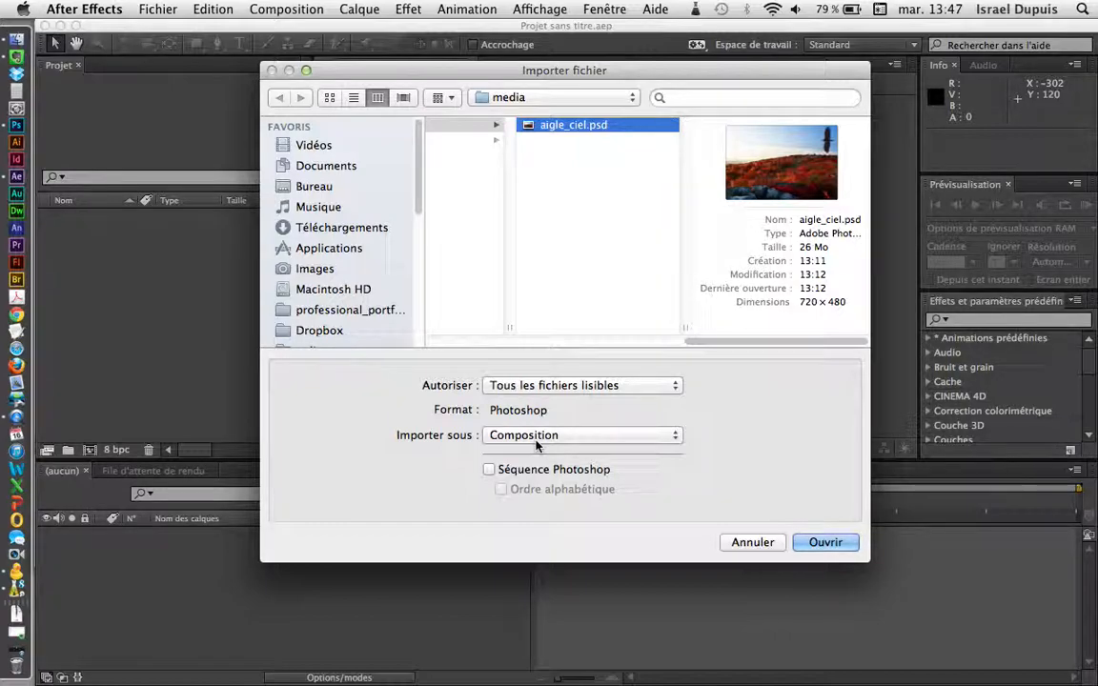
left_click(536, 444)
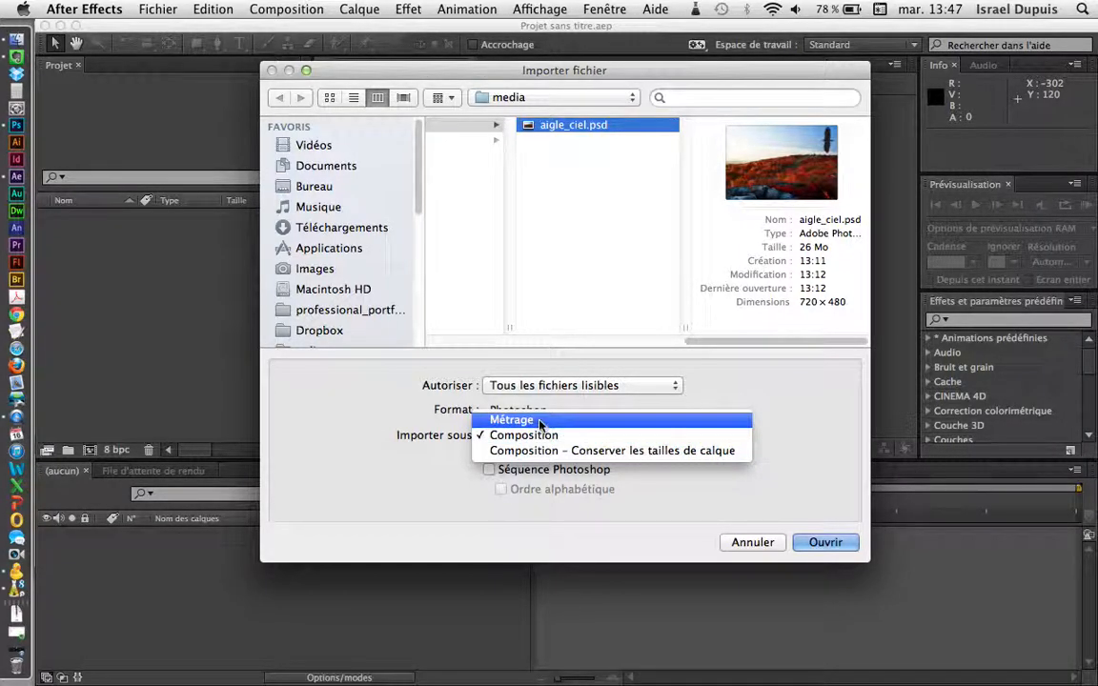
left_click(537, 421)
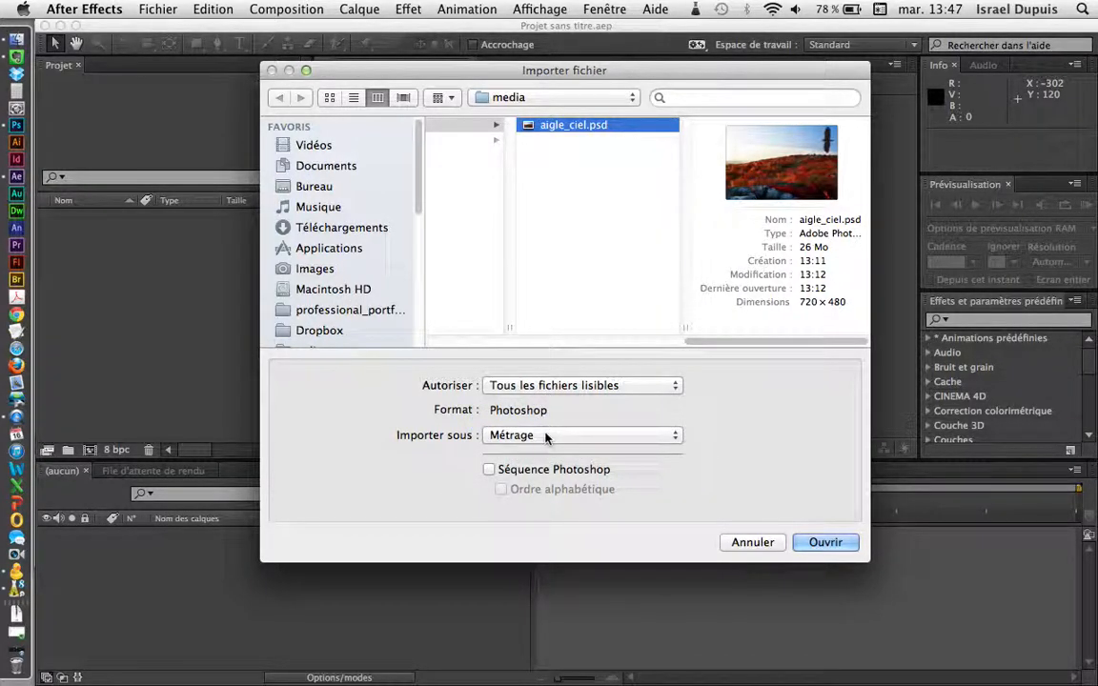
Set the import type to Composition – Conserver les tailles de calque and open aigle_ciel.psd.
left_click(545, 436)
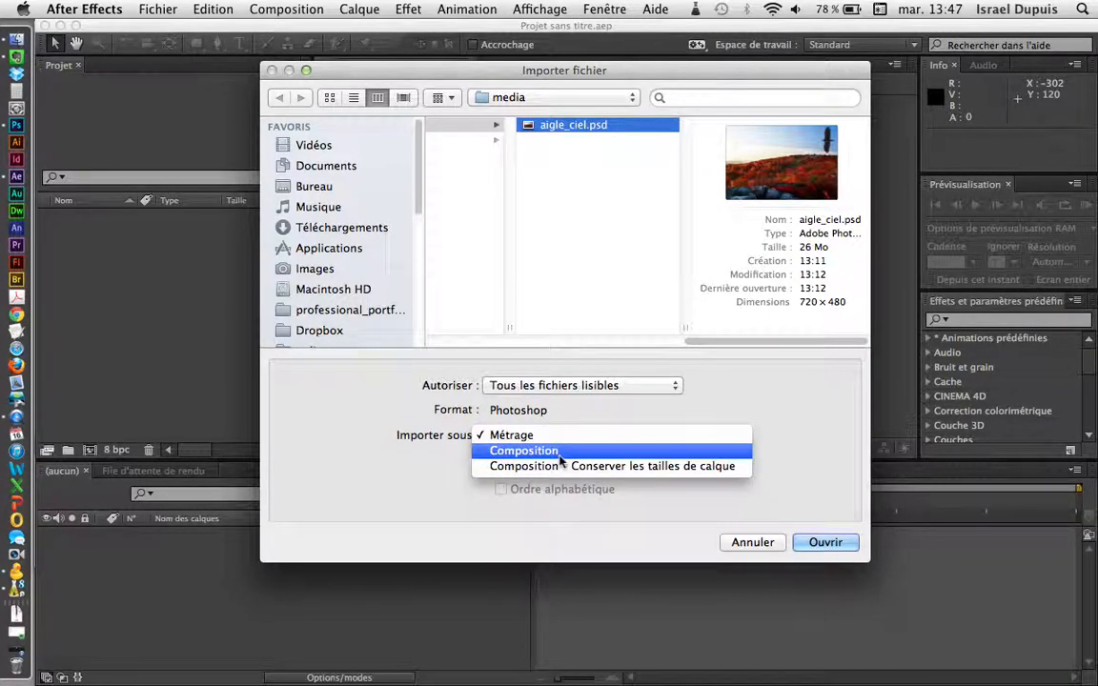
left_click(569, 467)
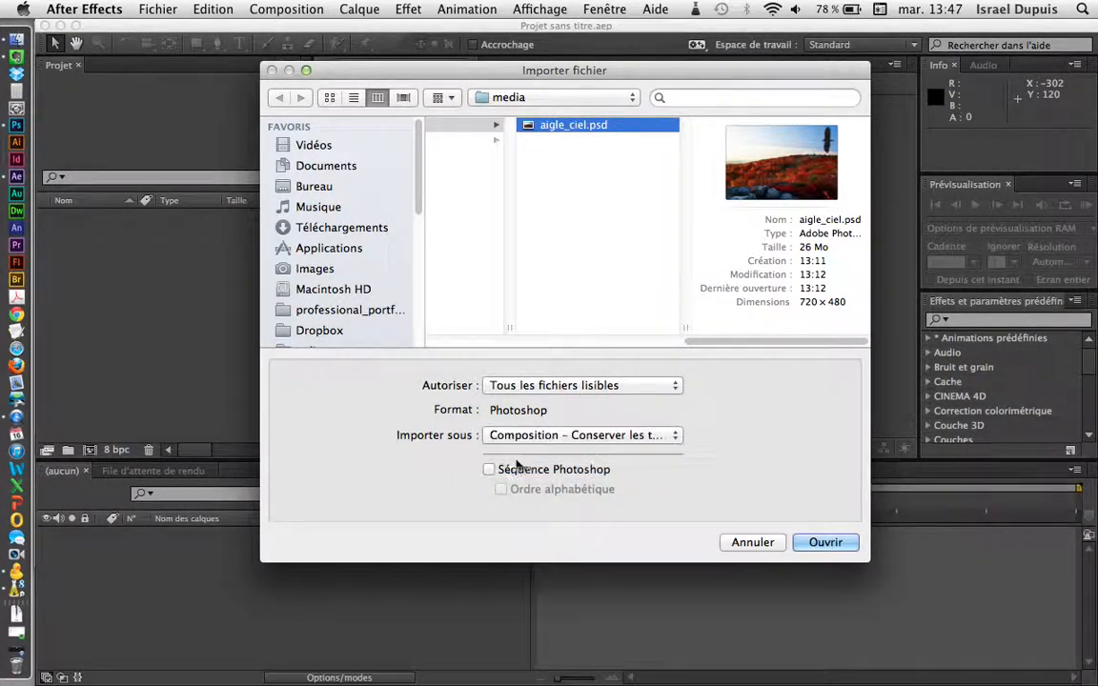
left_click(626, 437)
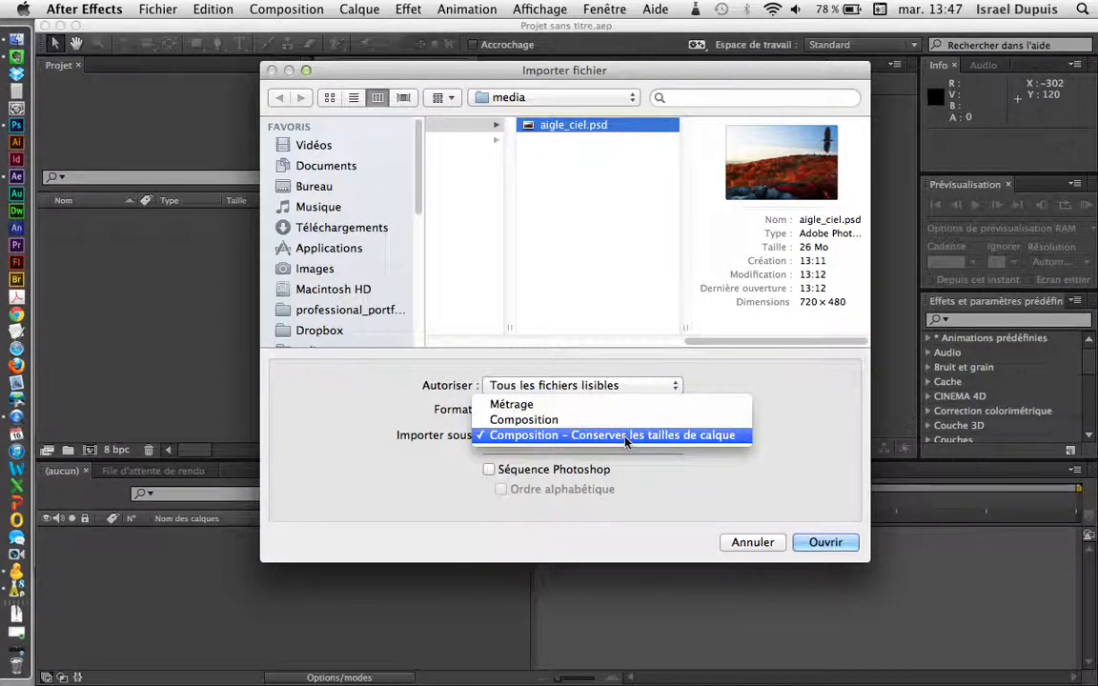
left_click(626, 436)
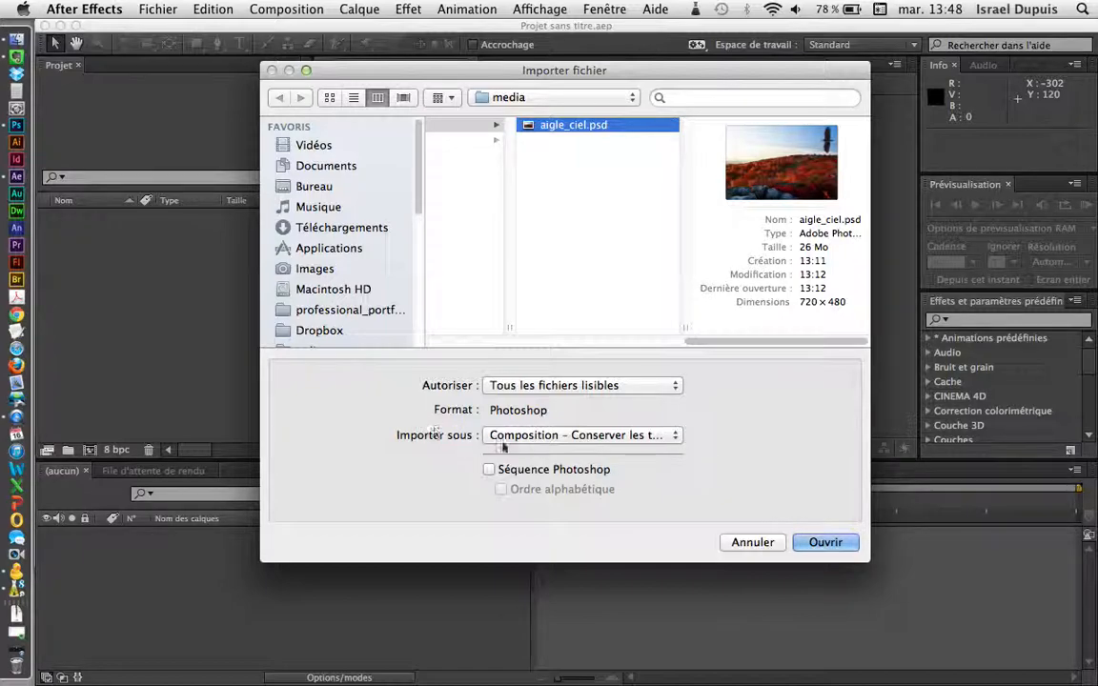
left_click(584, 436)
left_click(584, 436)
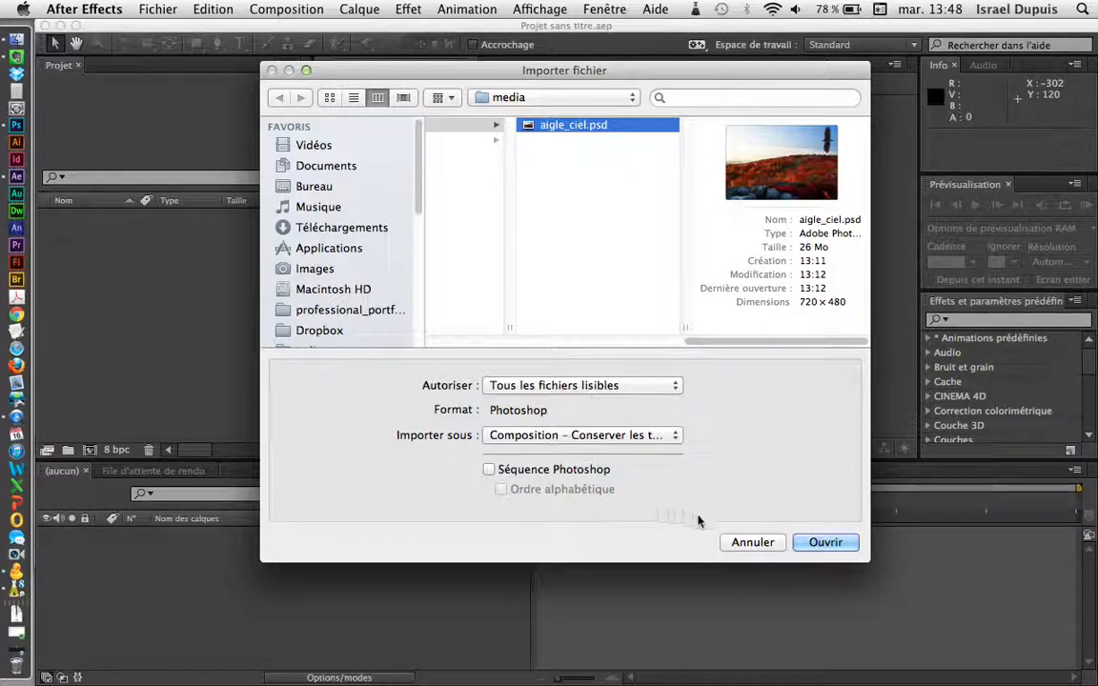
left_click(808, 542)
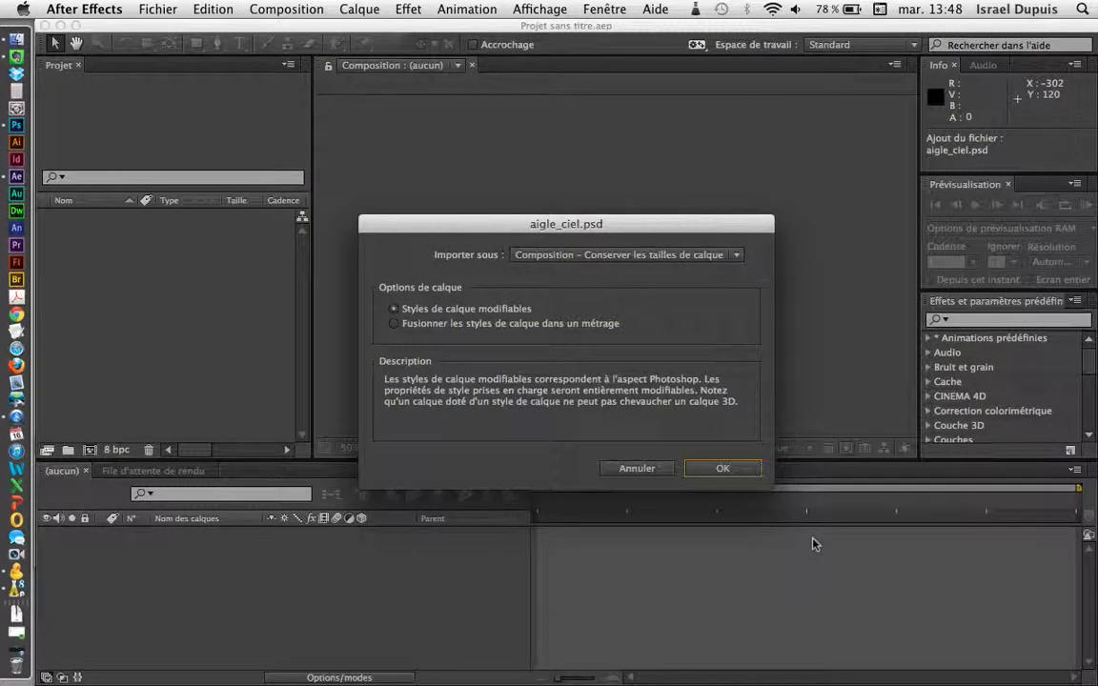
Import aigle_ciel.psd as a composition that keeps layer sizes, with the Styles de calque modifiables option.
left_click_drag(590, 225, 560, 217)
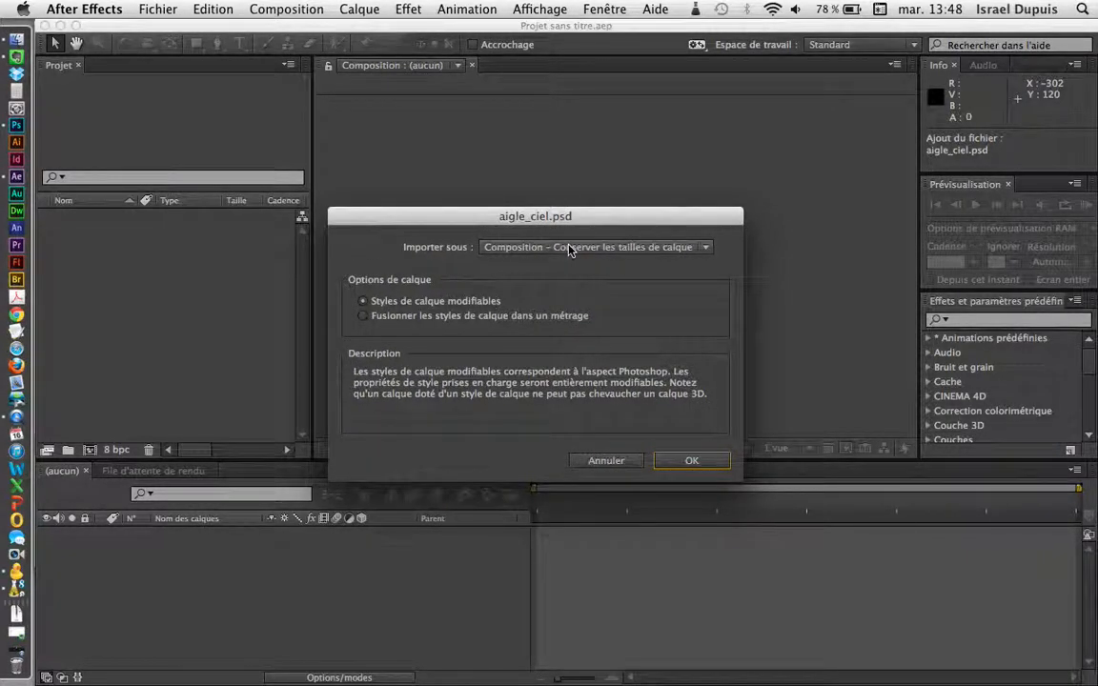
left_click(570, 248)
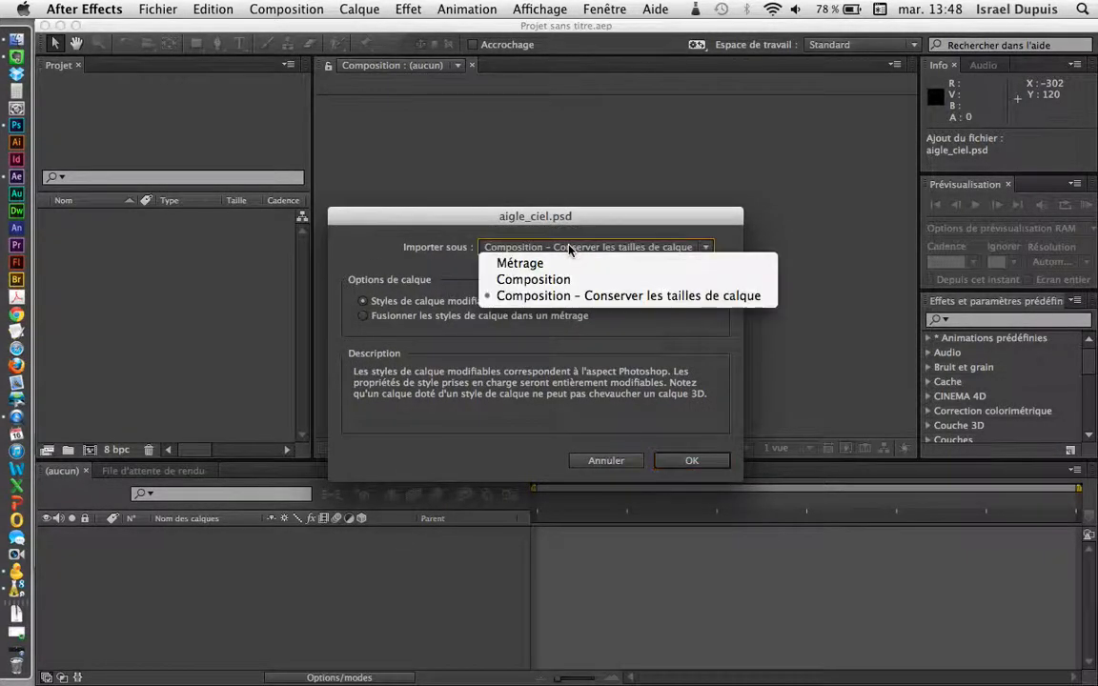
left_click(592, 295)
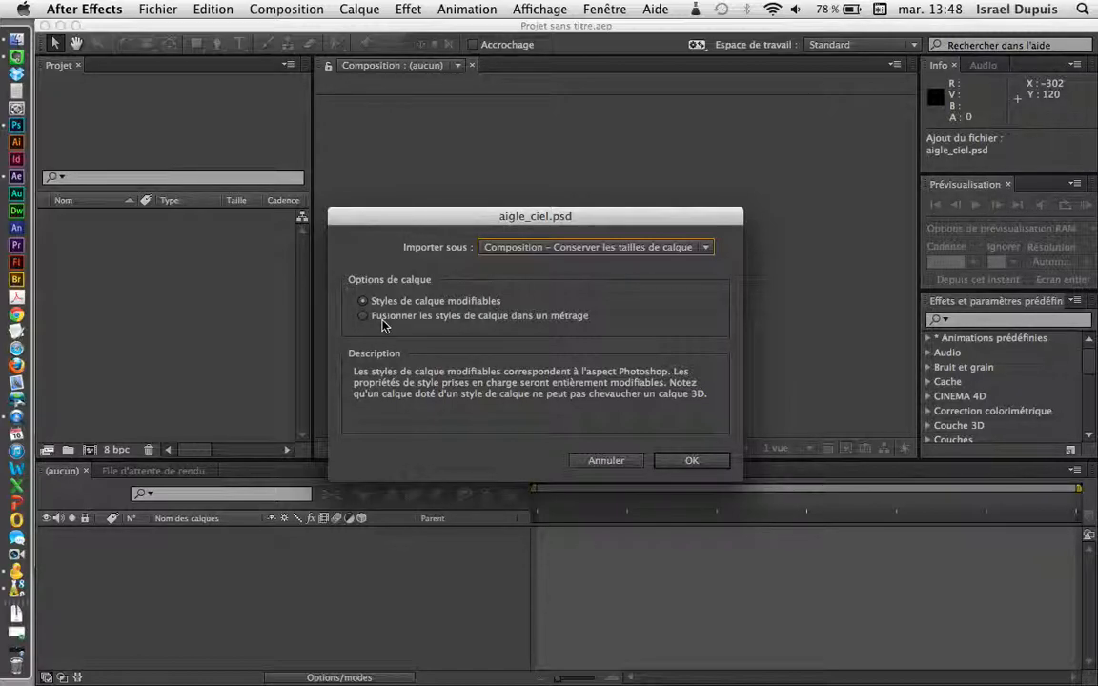
left_click(366, 318)
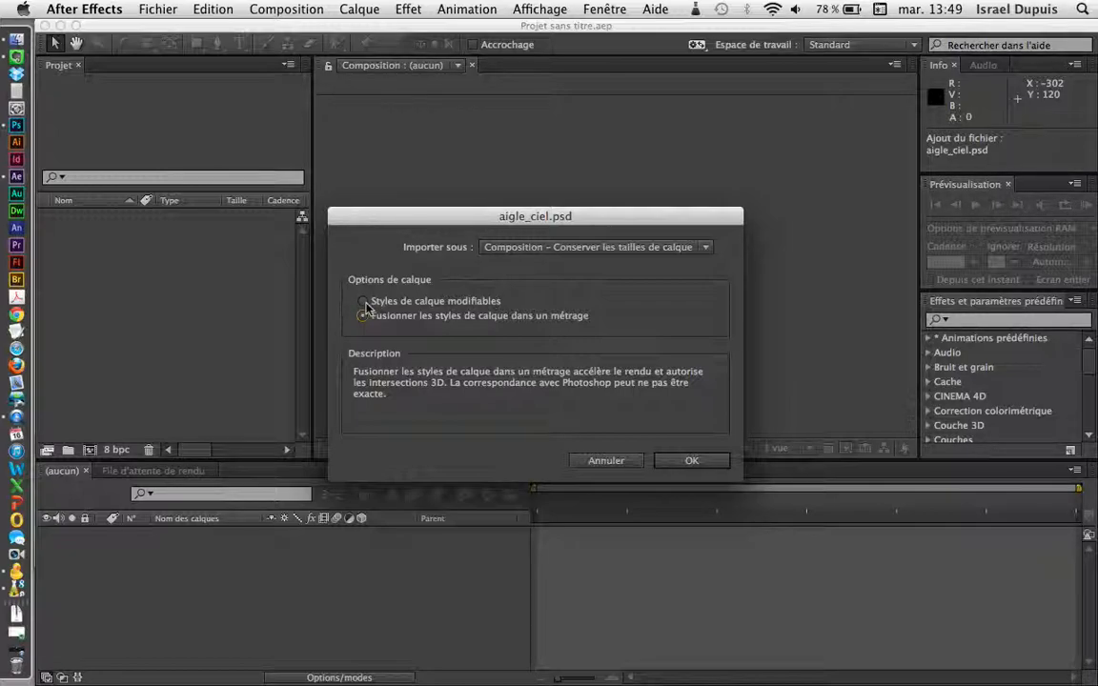
left_click(365, 303)
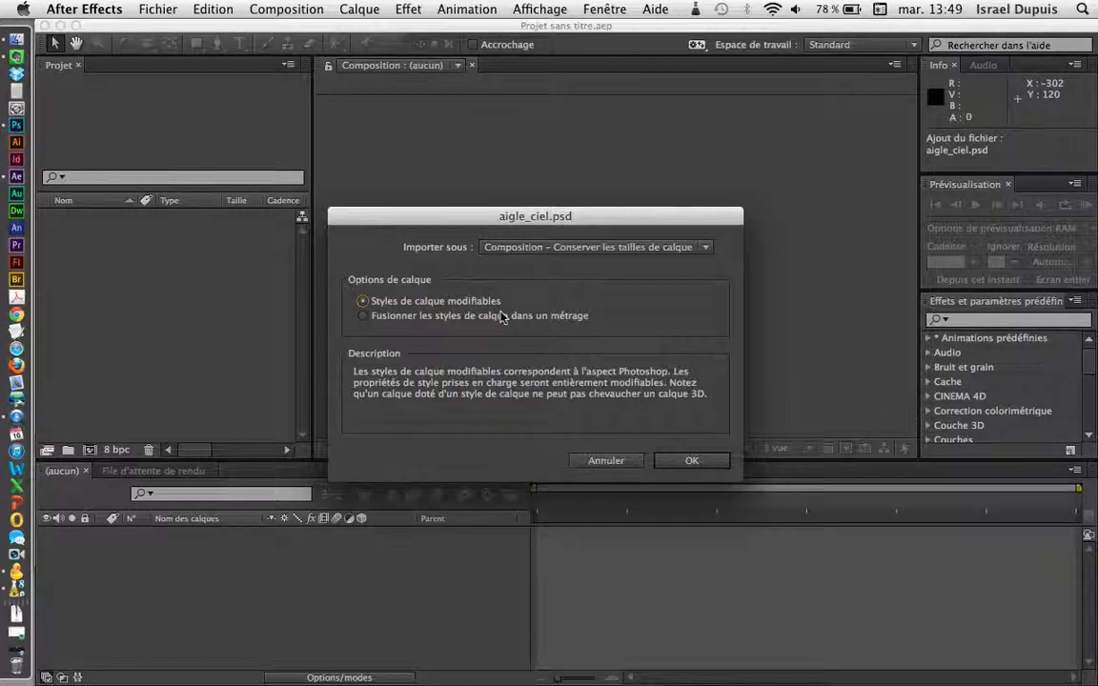
left_click(707, 461)
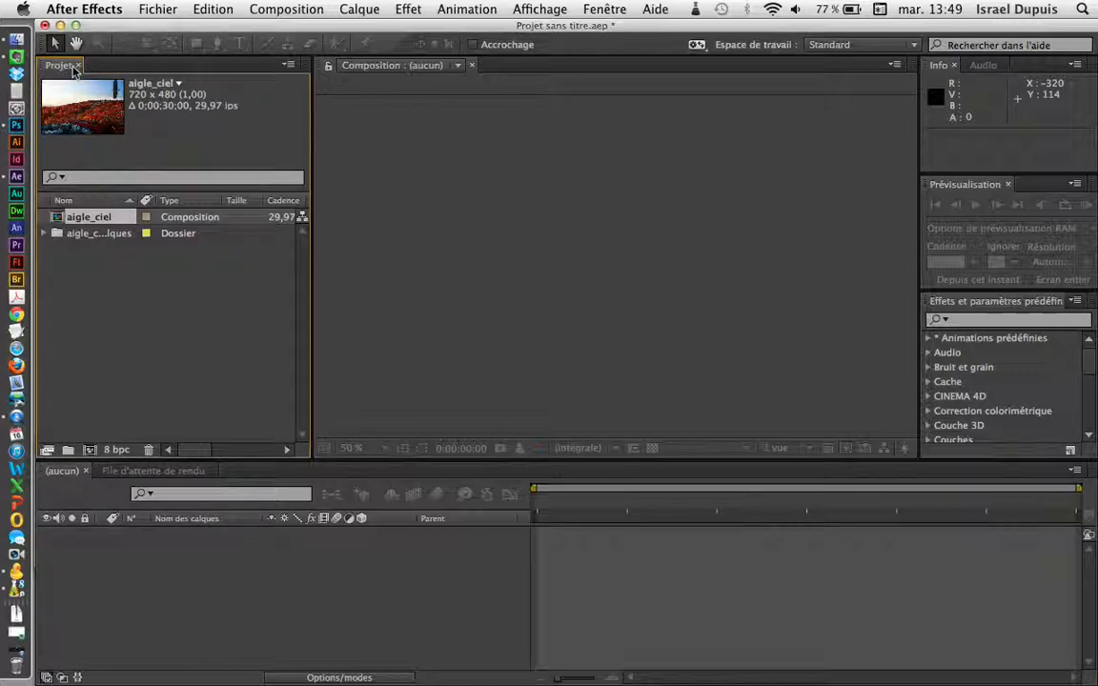
Inspect the two imported layers in the aigle_ciel Calques folder, previewing the eagle and landscape footage.
left_click(44, 234)
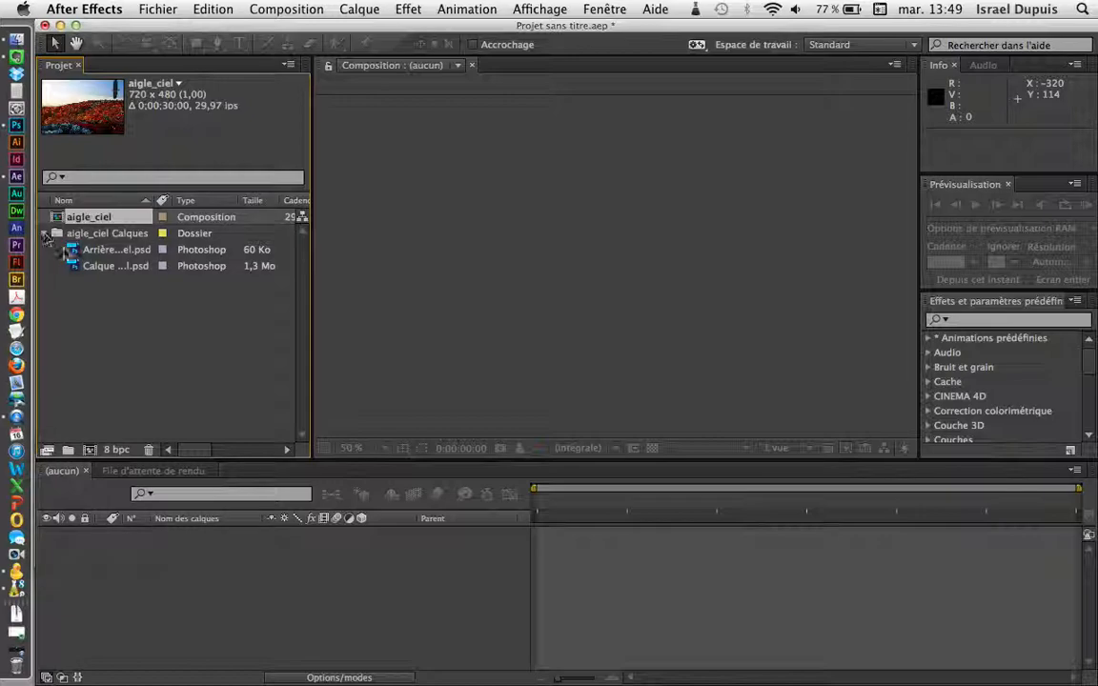
left_click(95, 236)
left_click(95, 249)
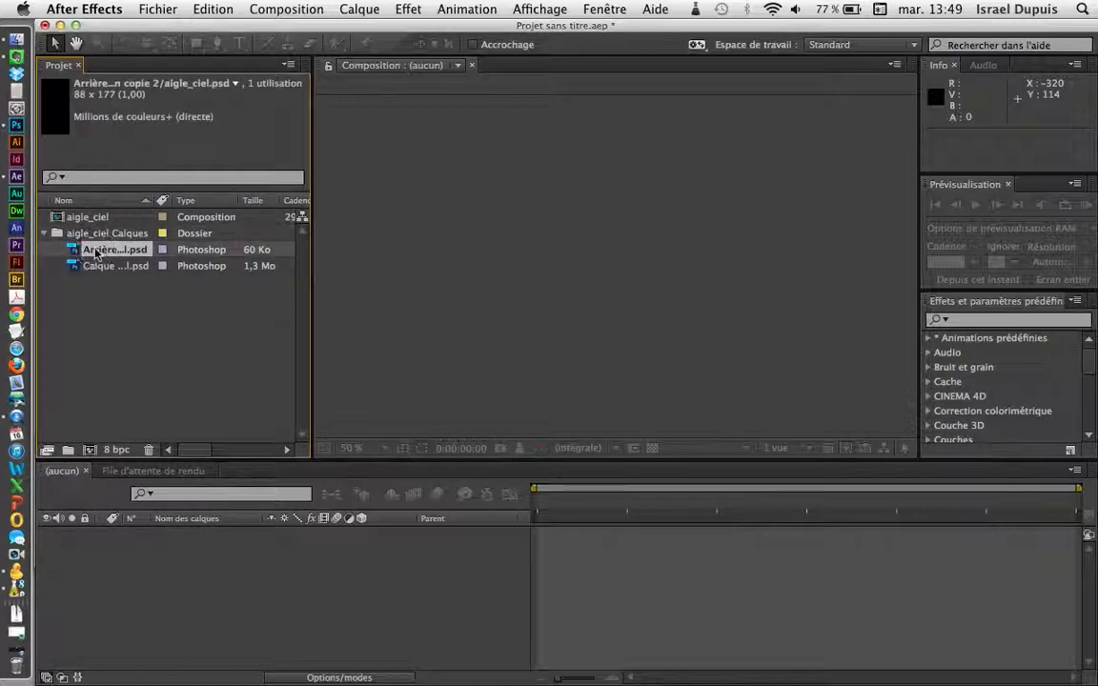
double_click(85, 249)
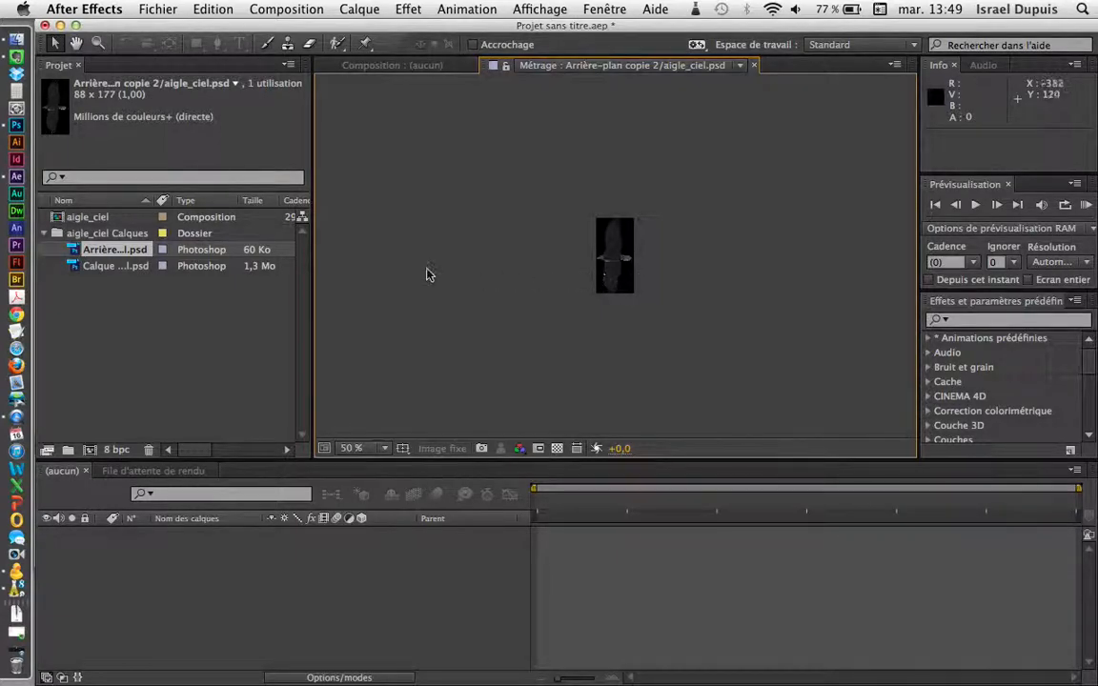
double_click(115, 266)
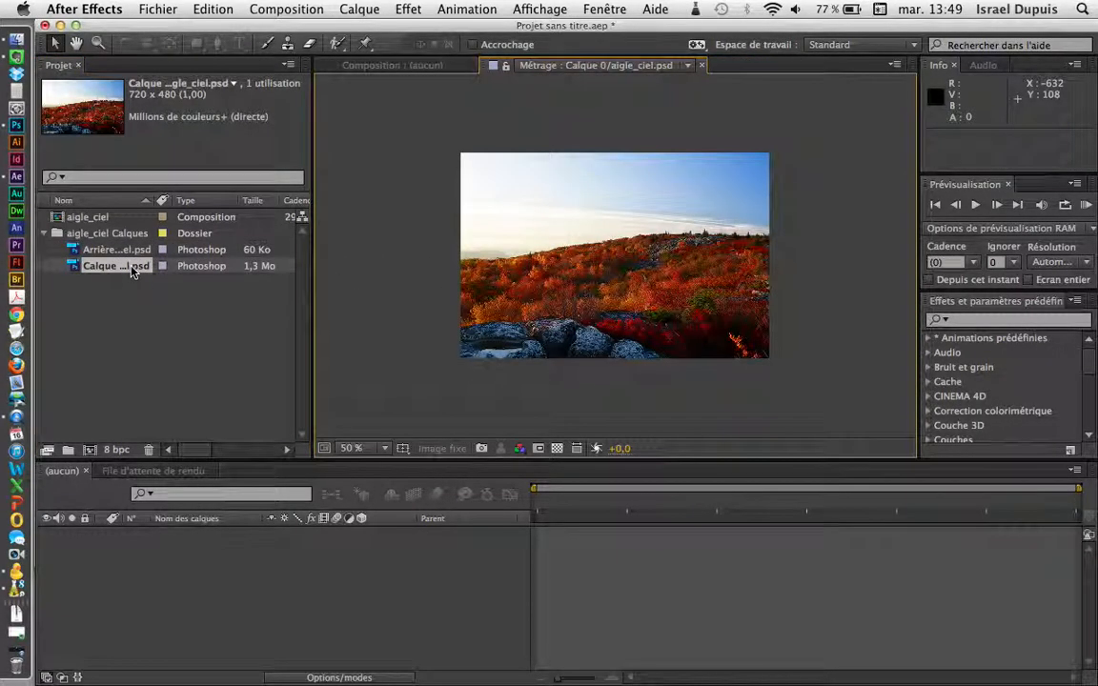
left_click(109, 249)
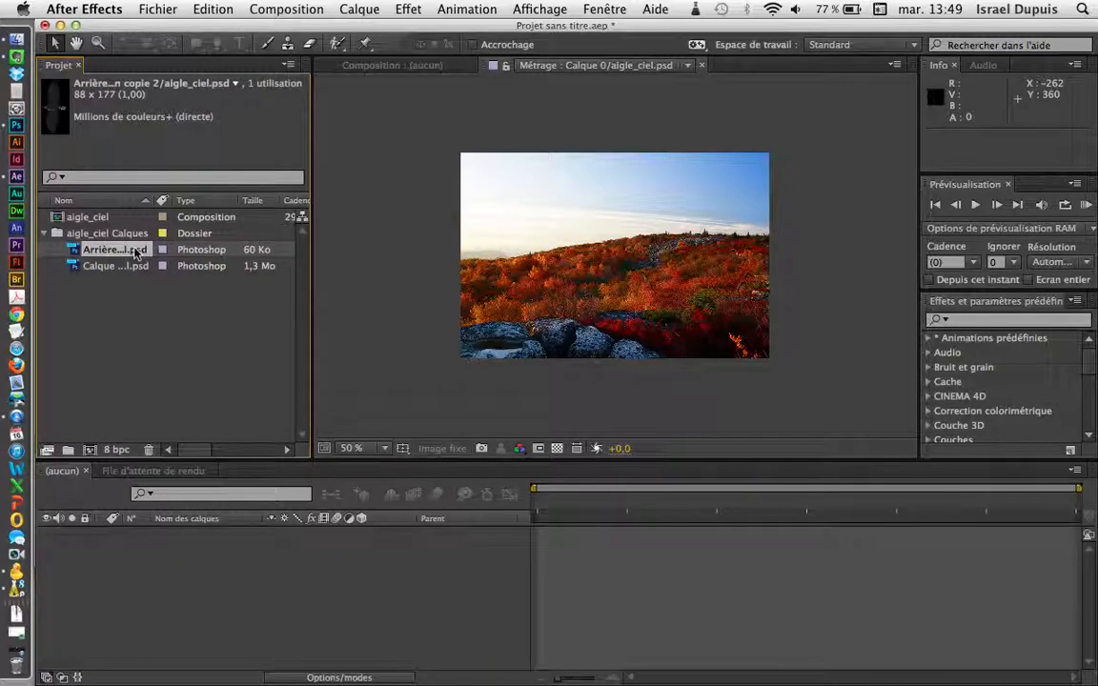
left_click(44, 232)
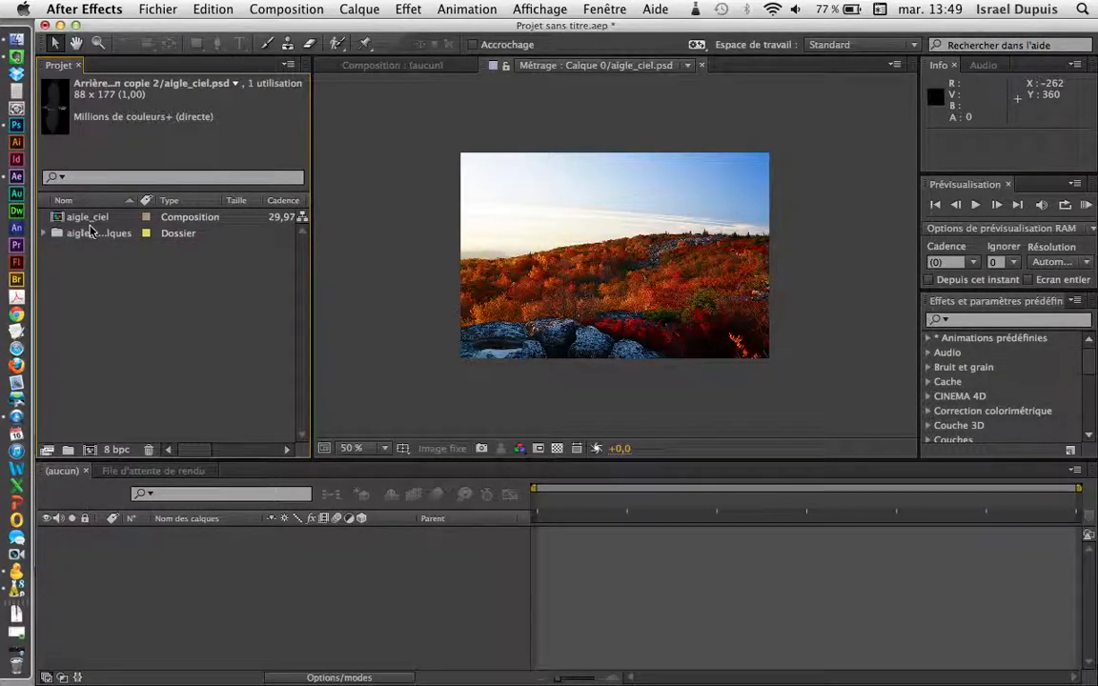
Open the aigle_ciel composition and select the landscape layer Calque 0 in it.
left_click(91, 219)
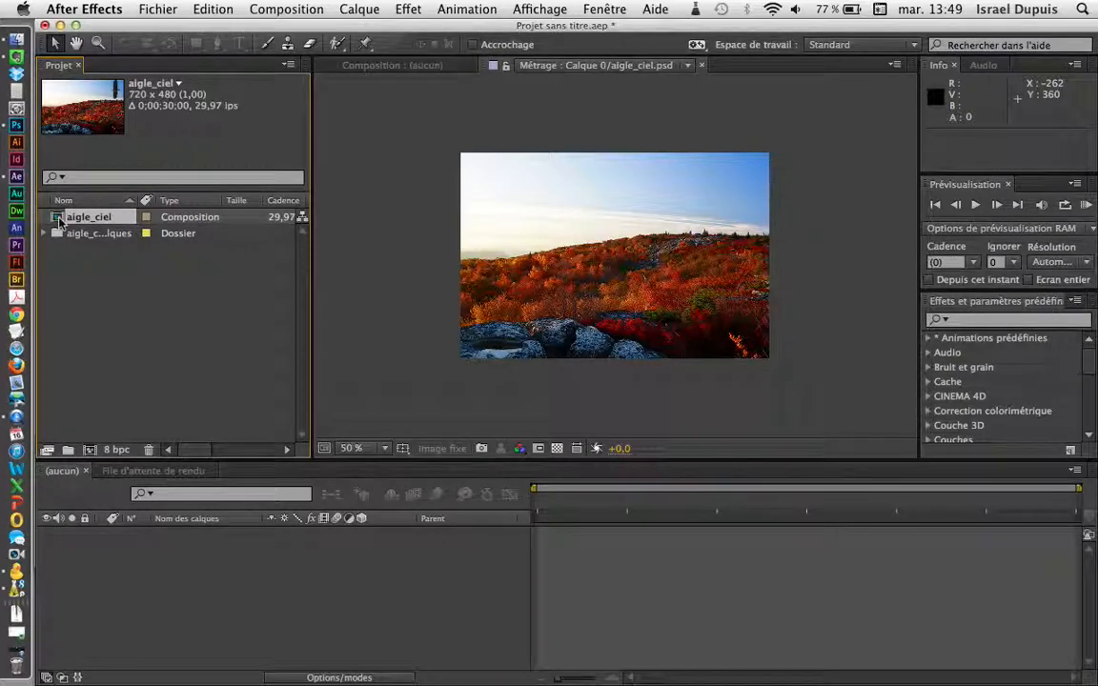
double_click(58, 218)
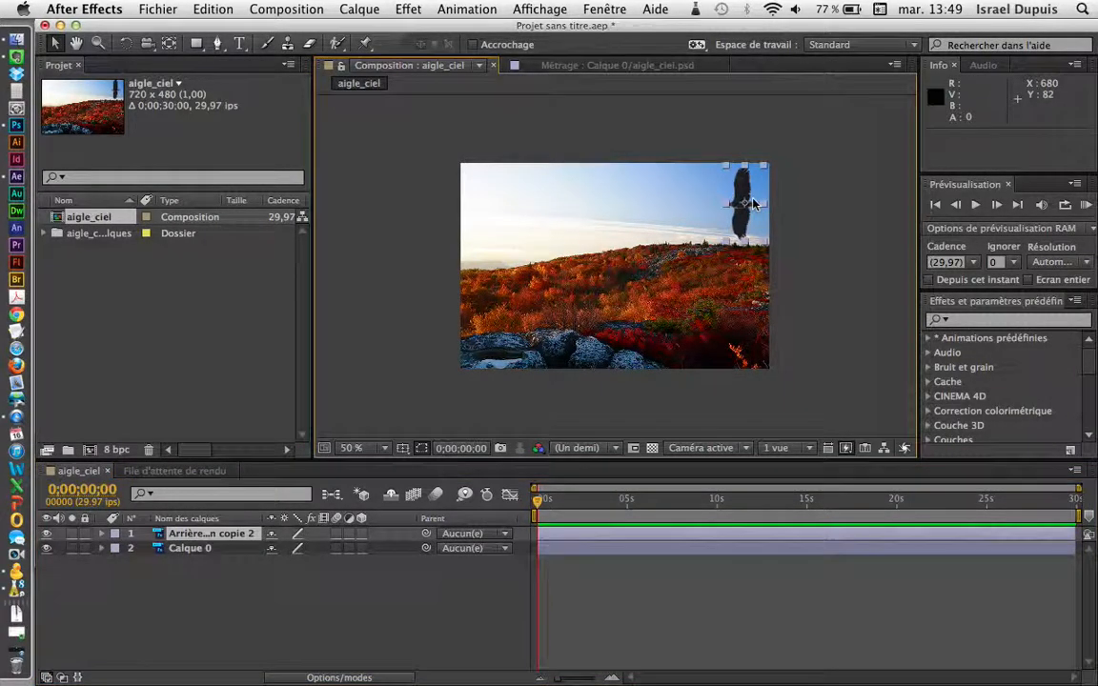
left_click(654, 303)
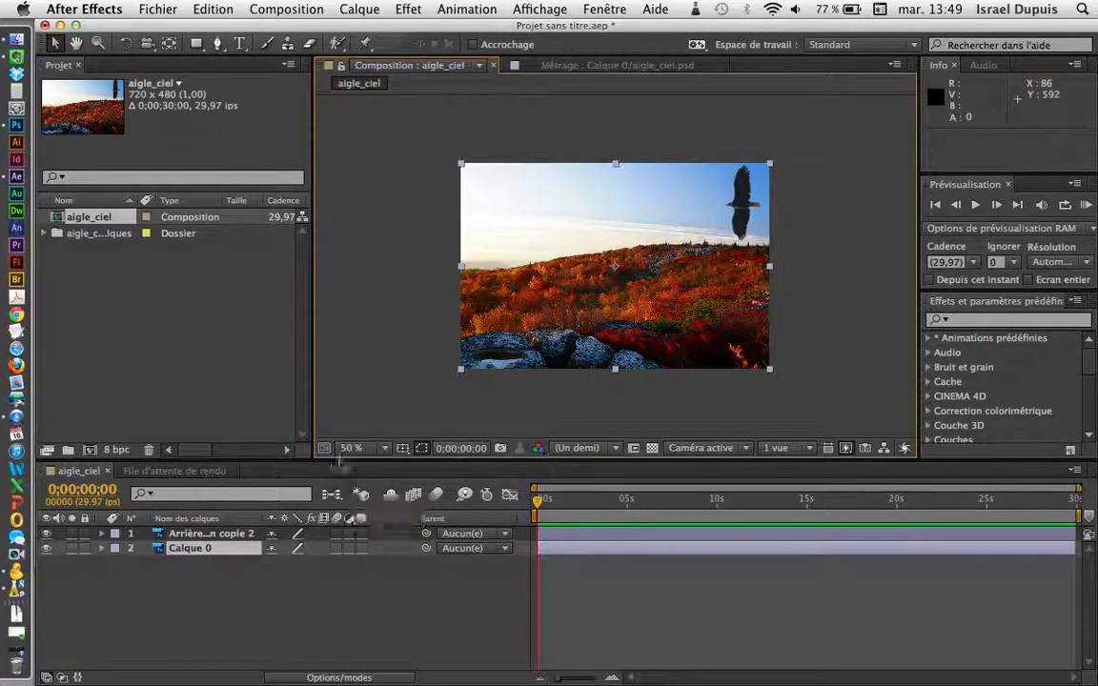
left_click(59, 220)
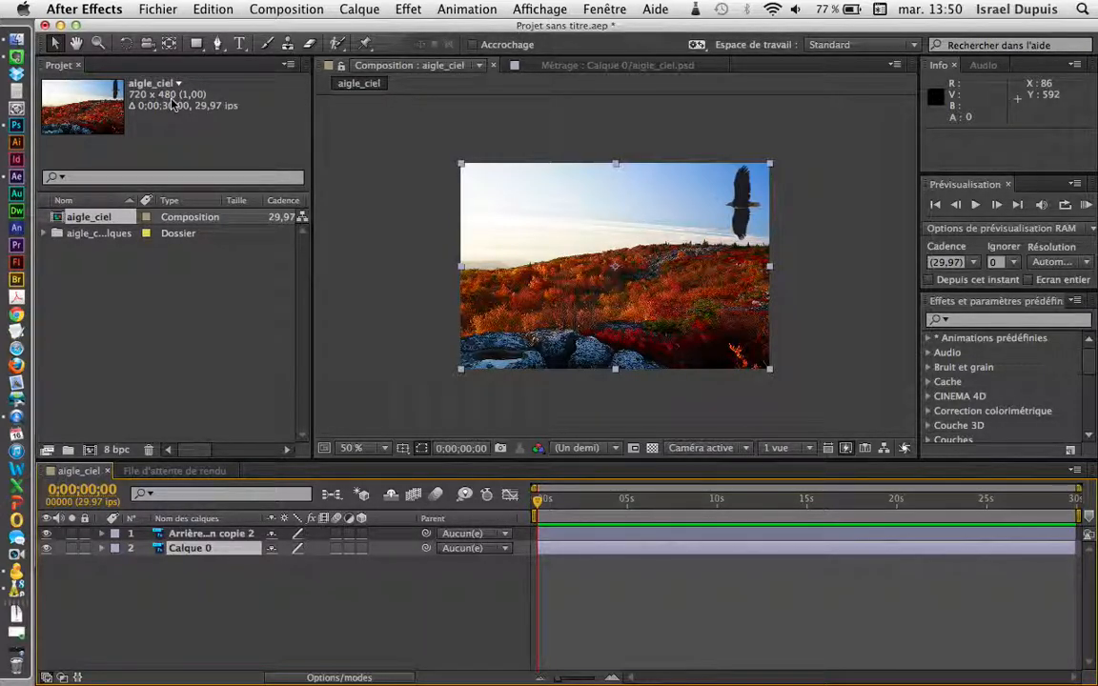
Switch to Photoshop to check the image size of aigle_ciel.psd and return to After Effects.
left_click(16, 125)
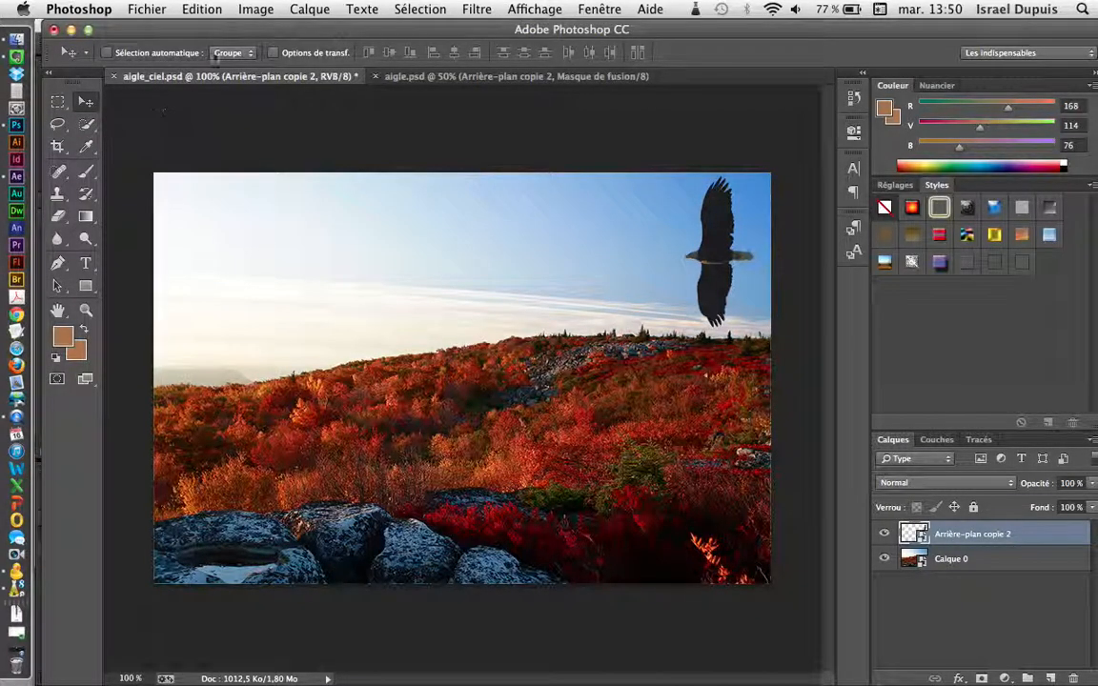
left_click(253, 9)
left_click(291, 162)
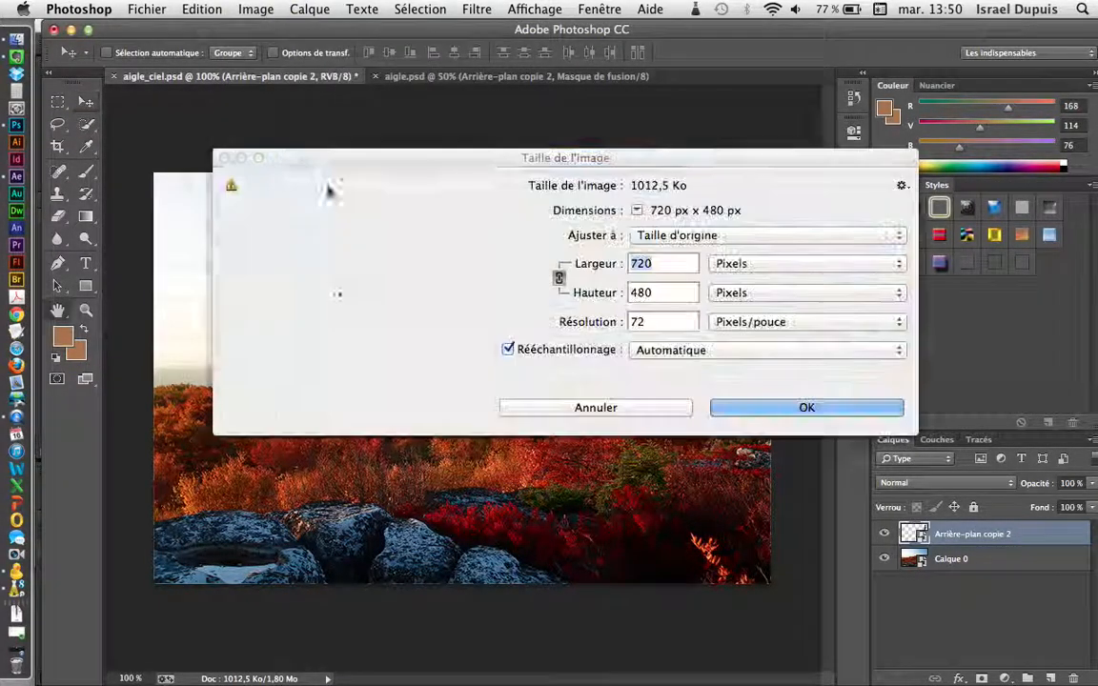
left_click(759, 407)
left_click(18, 176)
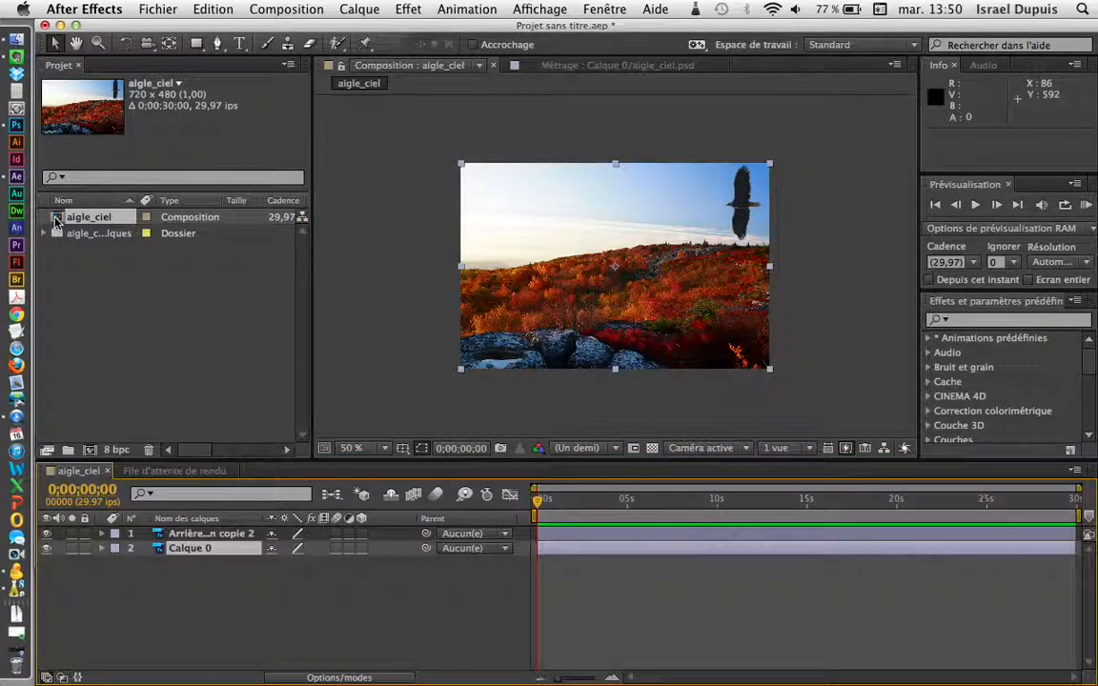
Shorten the work area of the aigle_ciel composition so it ends at about 5 seconds.
left_click(55, 220)
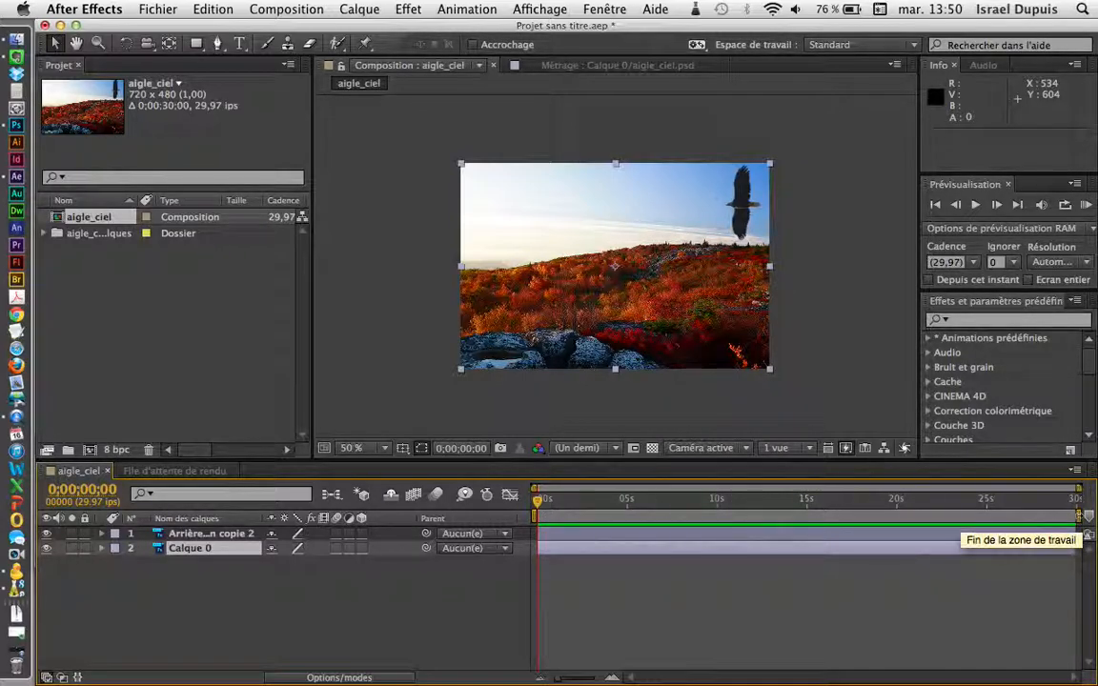
left_click(1078, 516)
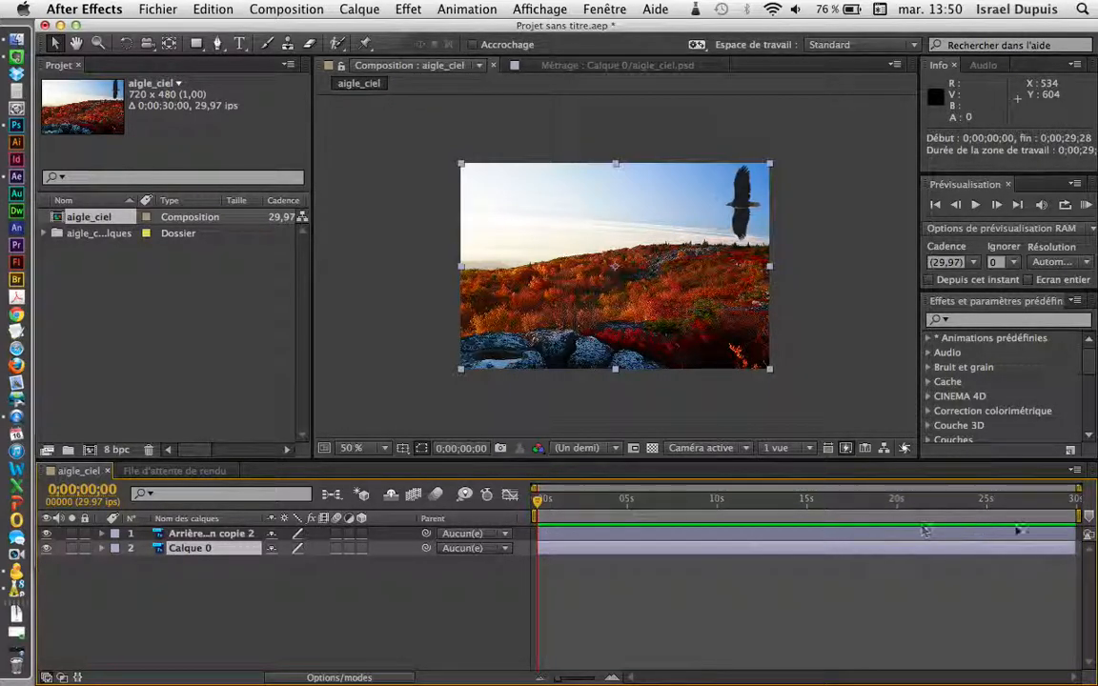
left_click(1075, 516)
left_click_drag(1075, 515, 630, 515)
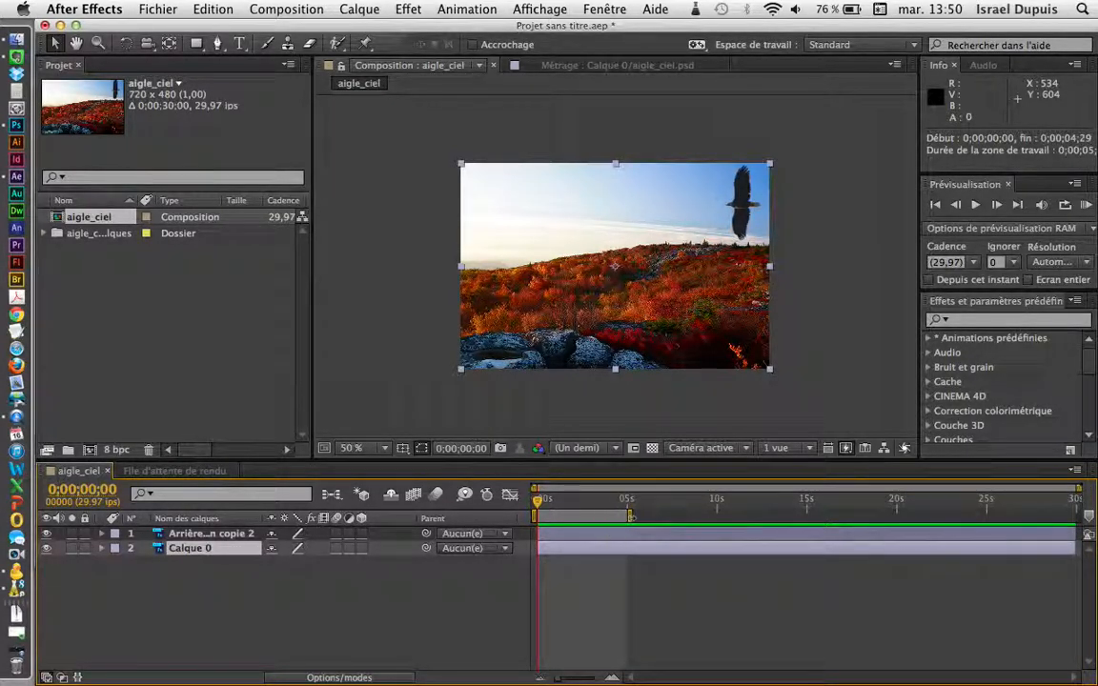
left_click_drag(1075, 486, 759, 491)
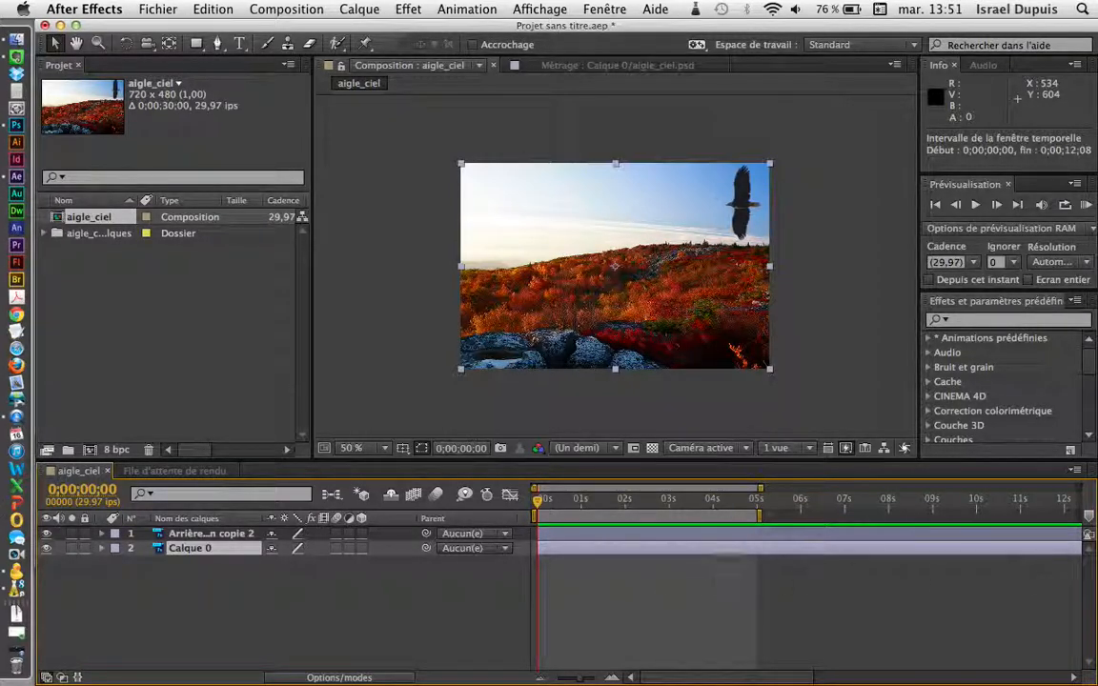
Examine the layers Arrière-plan copie 2 and Calque 0 in their own viewers, and close those viewers and the Calque 0 footage.
left_click(569, 535)
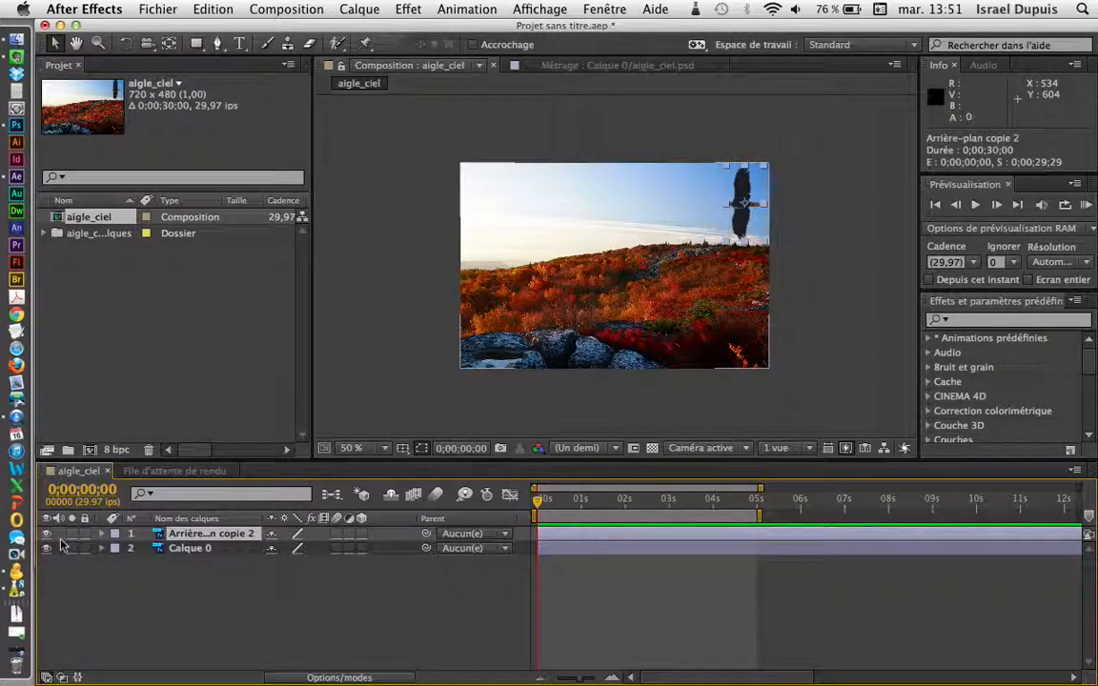
left_click(100, 535)
left_click(100, 535)
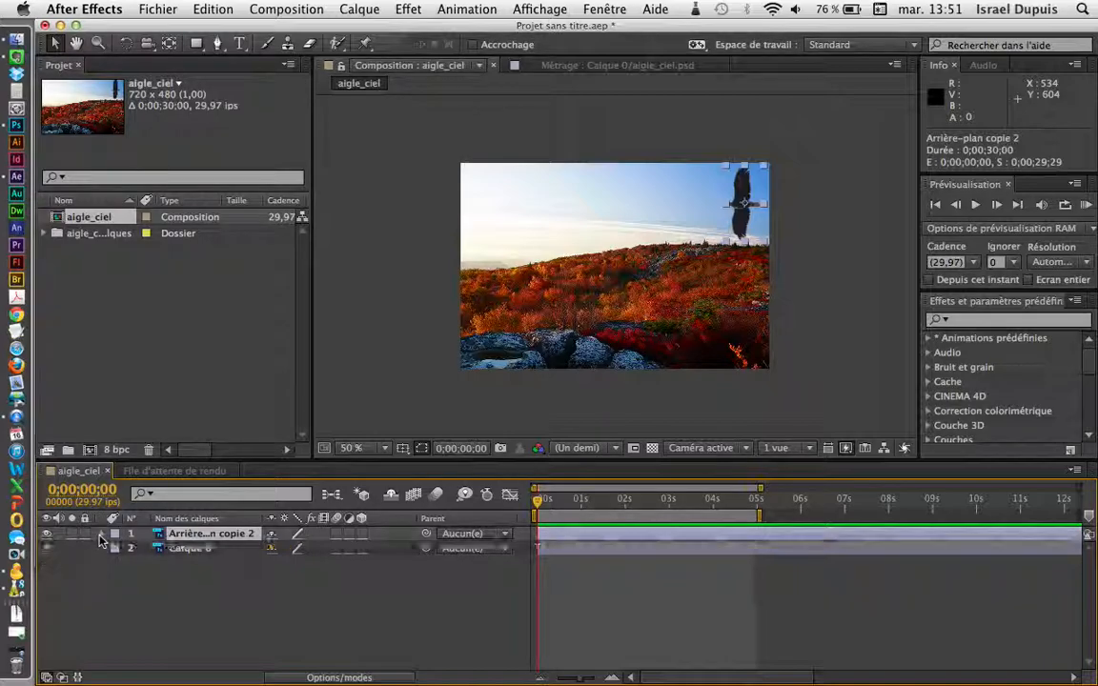
left_click(100, 549)
left_click(100, 549)
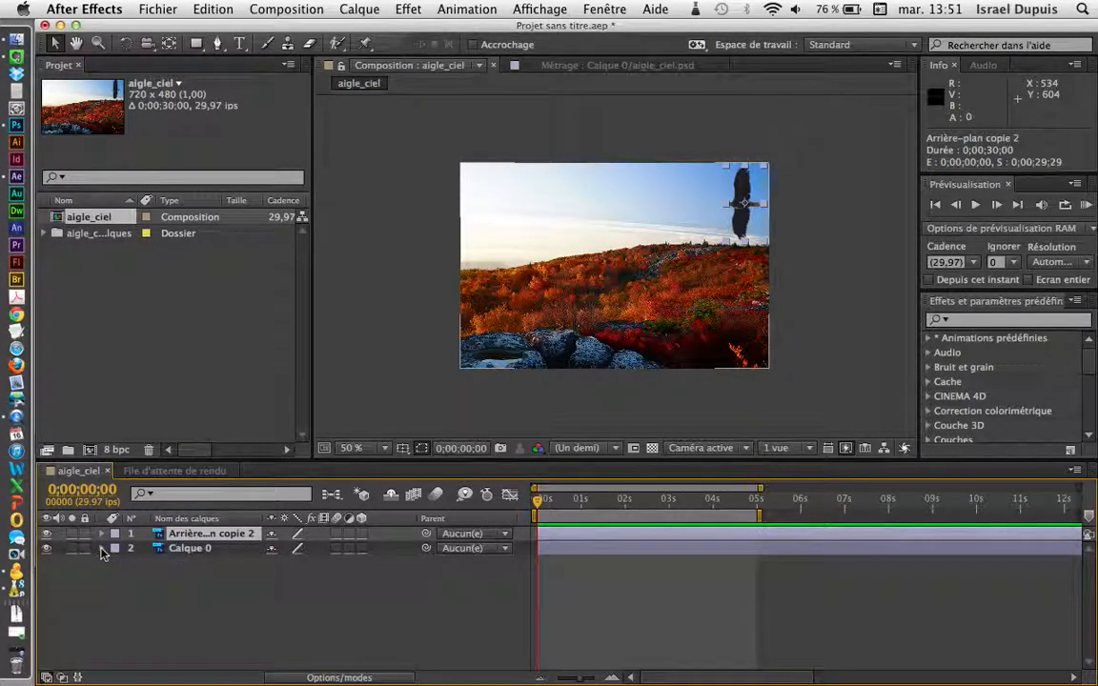
double_click(187, 535)
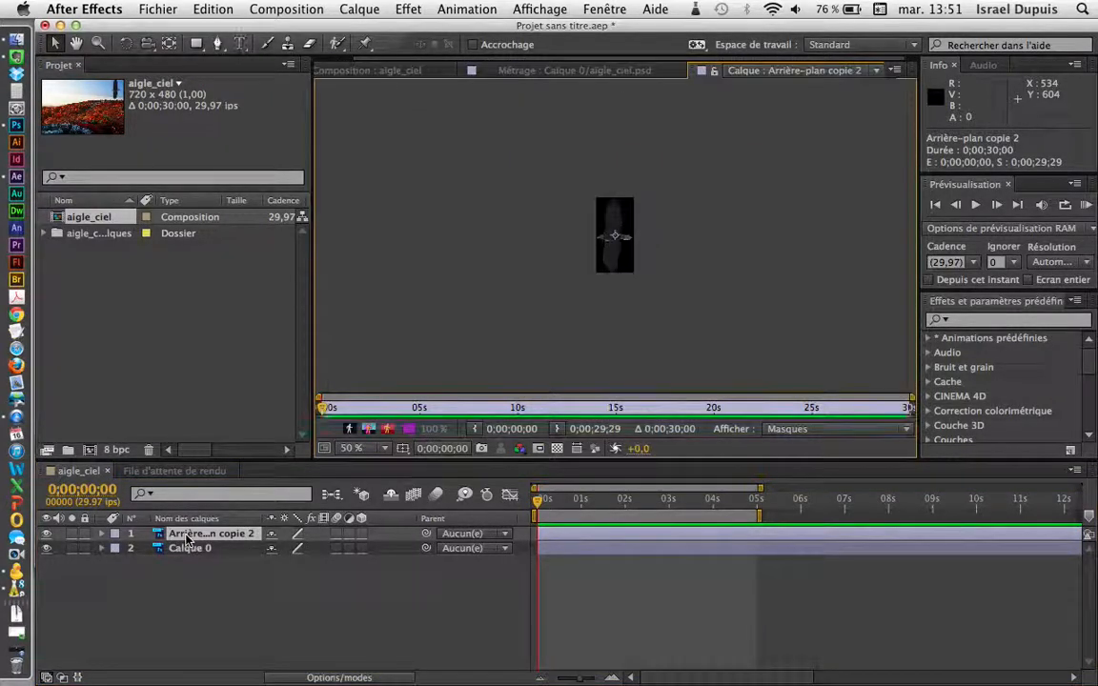
double_click(190, 550)
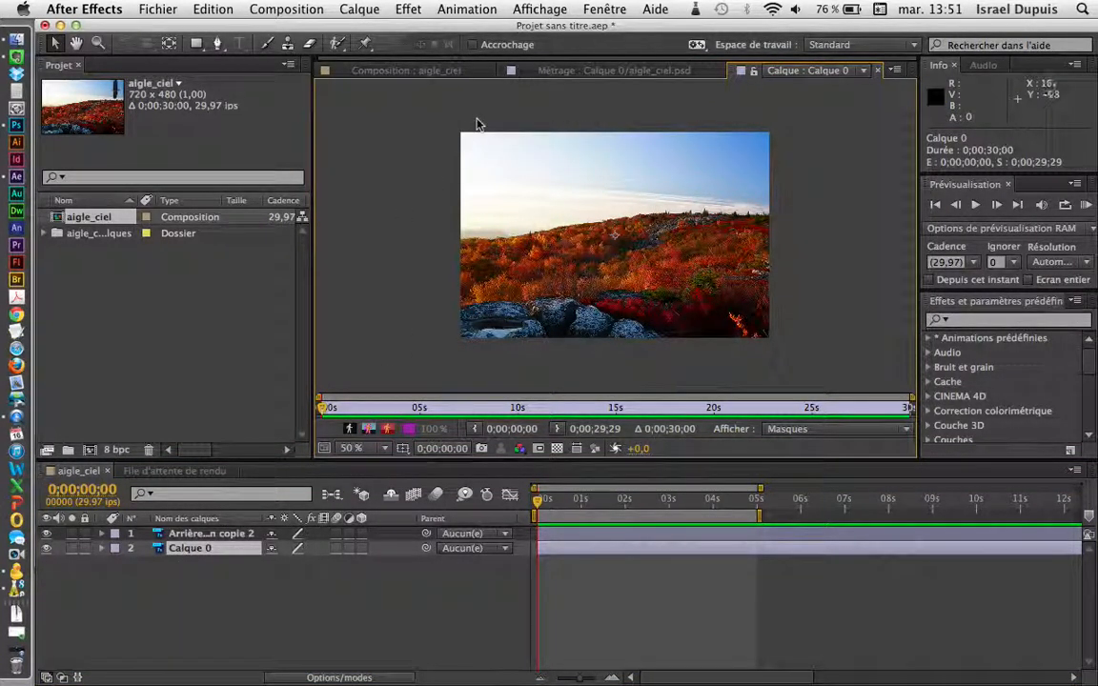
left_click(877, 71)
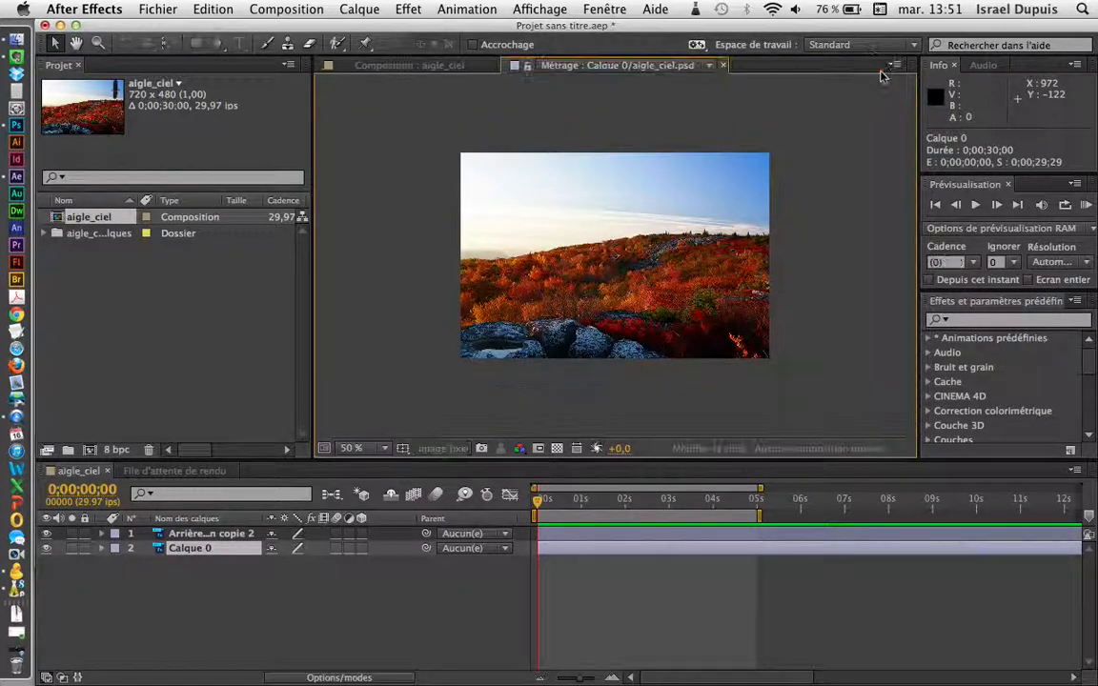
left_click(724, 65)
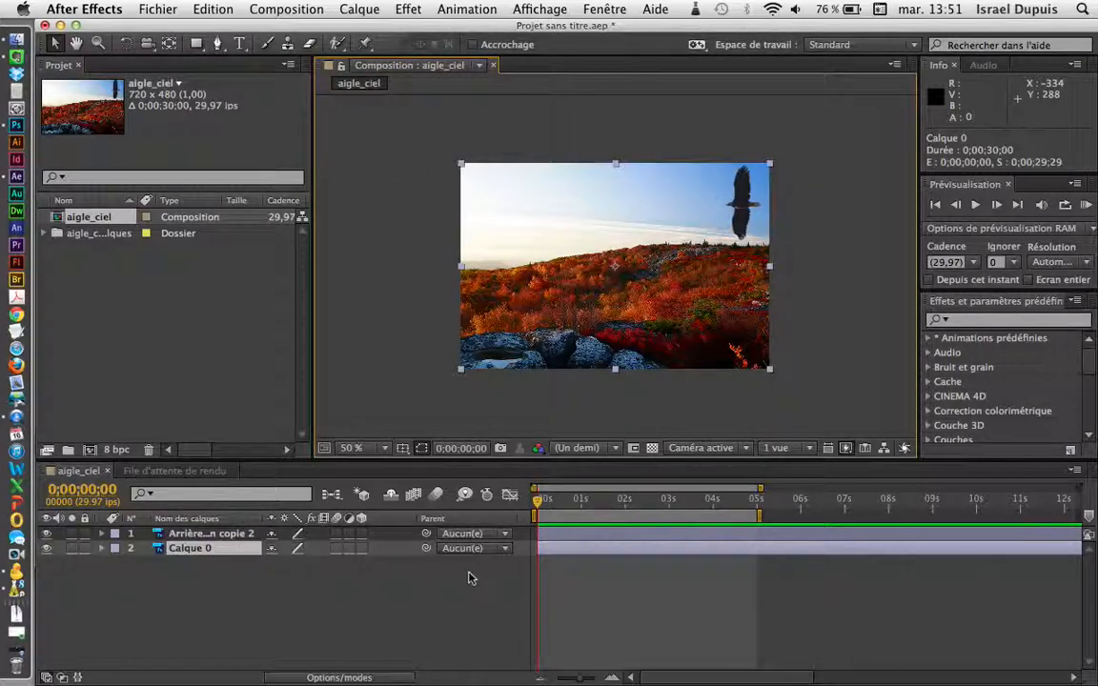
left_click(222, 535)
double_click(223, 537)
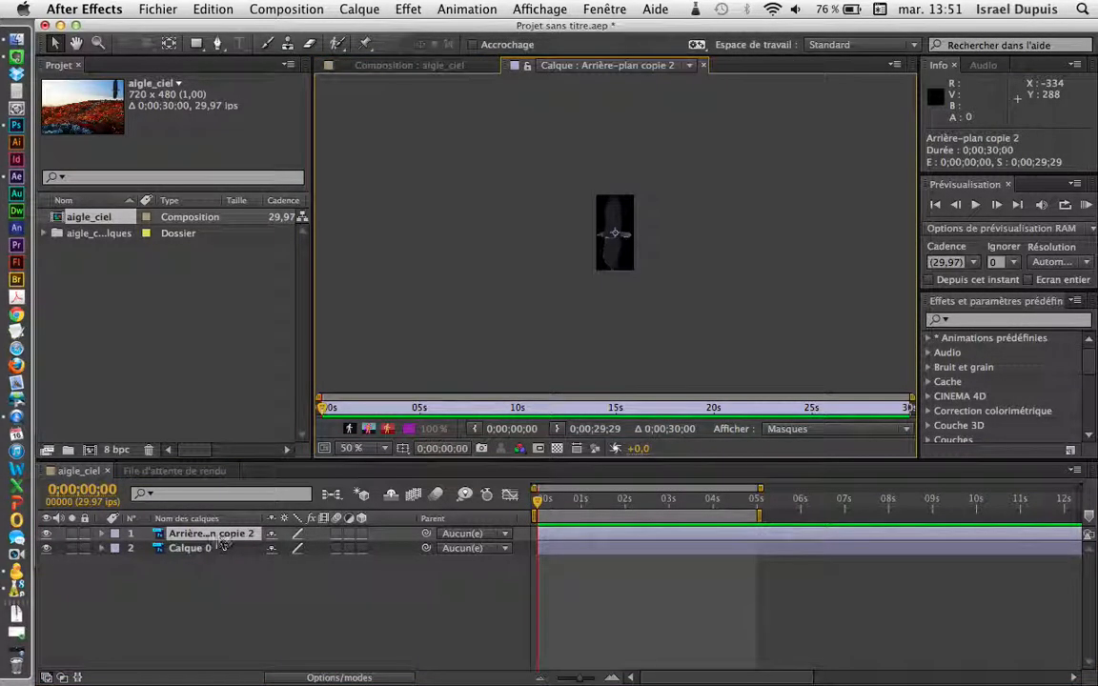
left_click(703, 65)
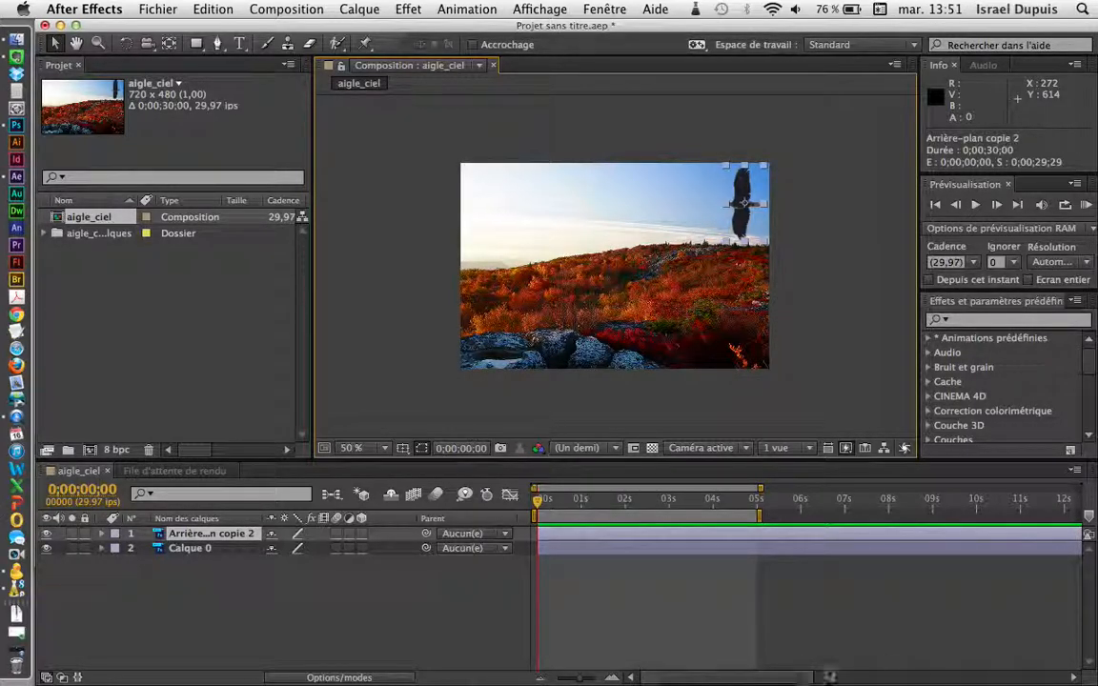
Trim the end of Calque 0 to about 0;00;05;02 and the end of Arrière-plan copie 2 to about 0;00;04;18.
left_click_drag(797, 677, 1083, 683)
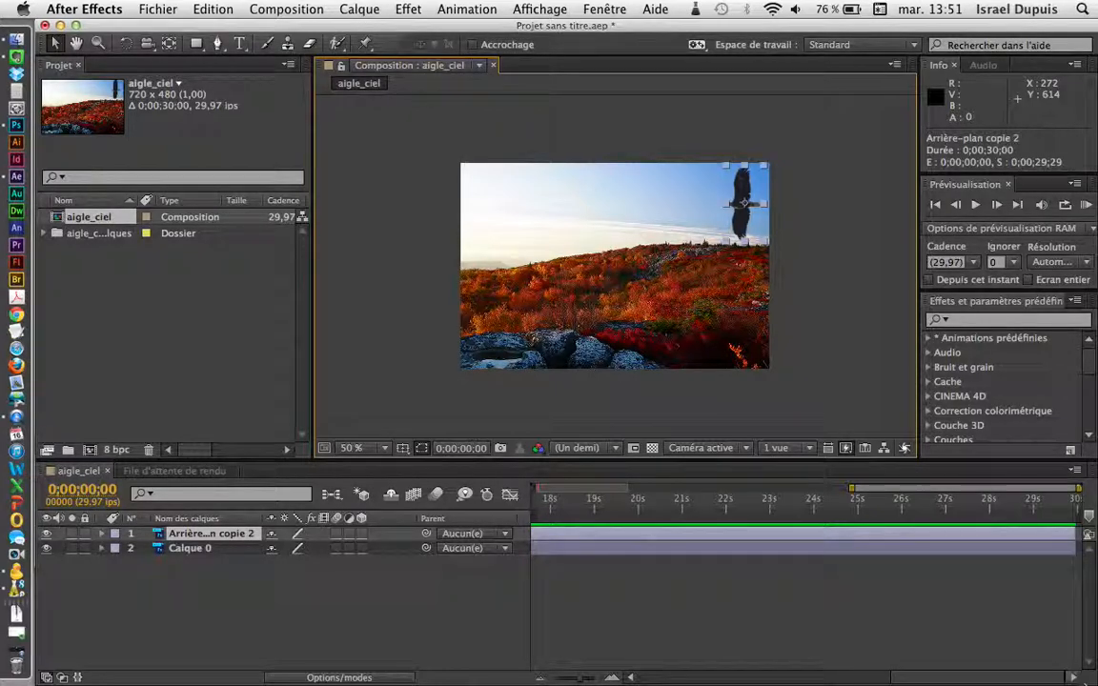
left_click_drag(1056, 549, 762, 552)
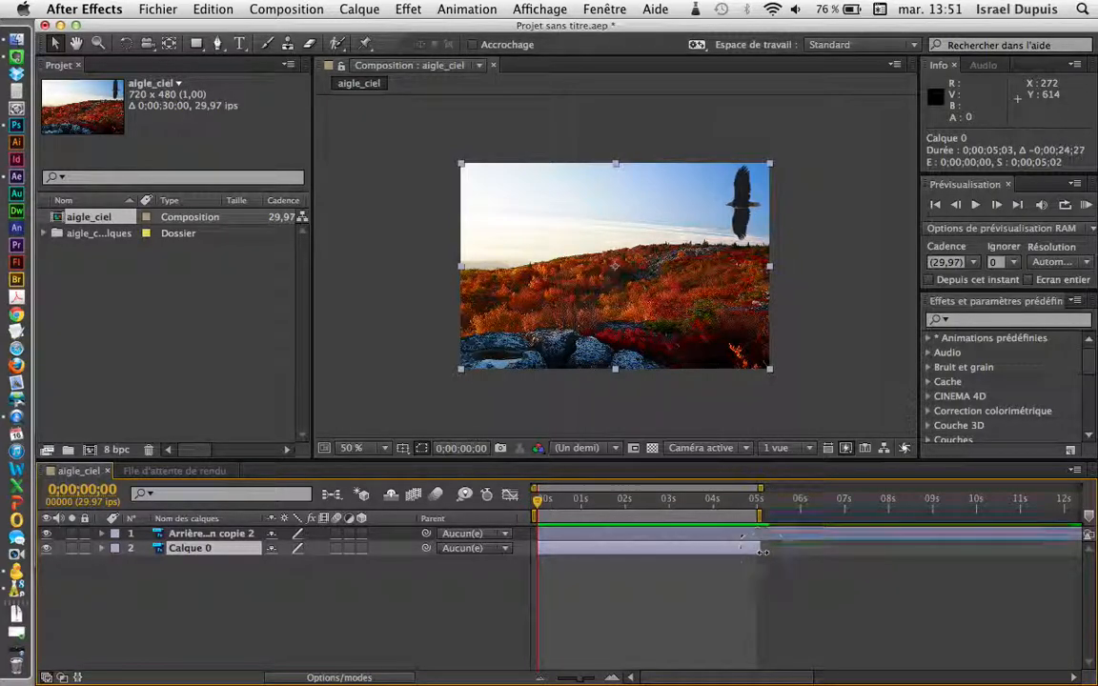
left_click_drag(772, 678, 1048, 678)
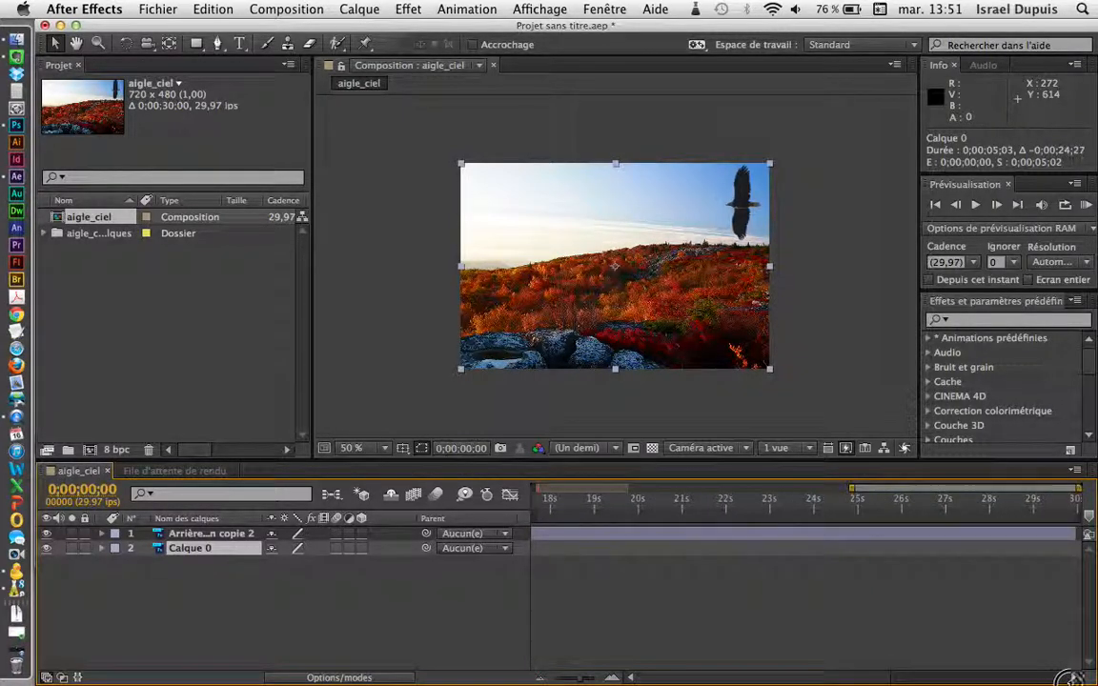
left_click_drag(1081, 533, 747, 539)
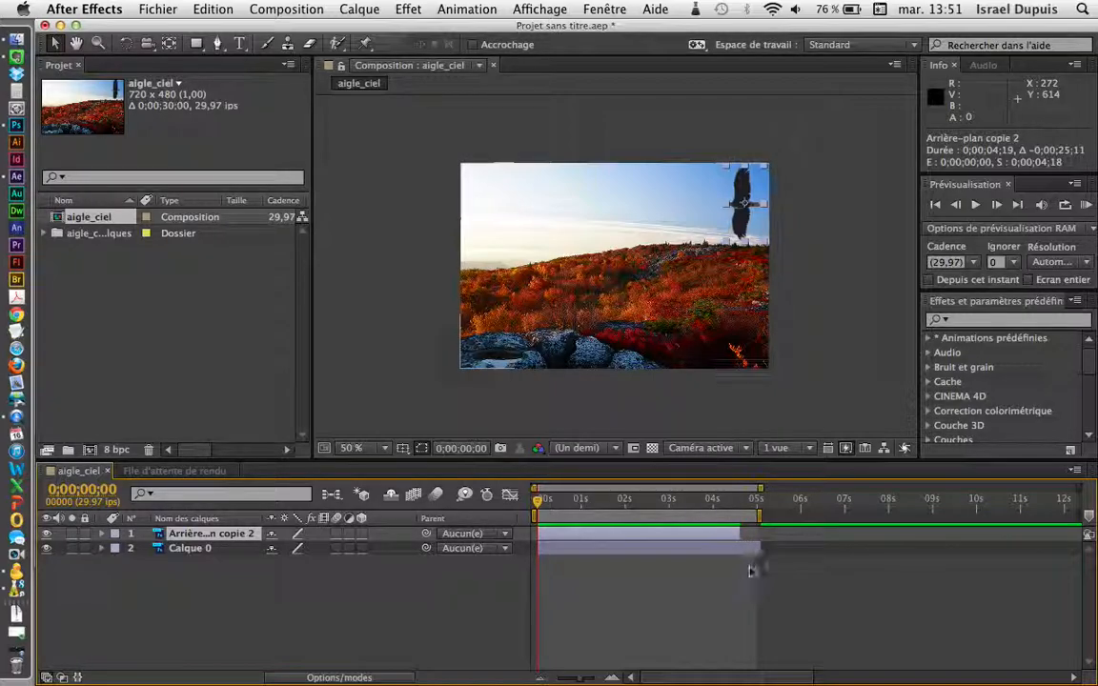
left_click_drag(540, 502, 508, 534)
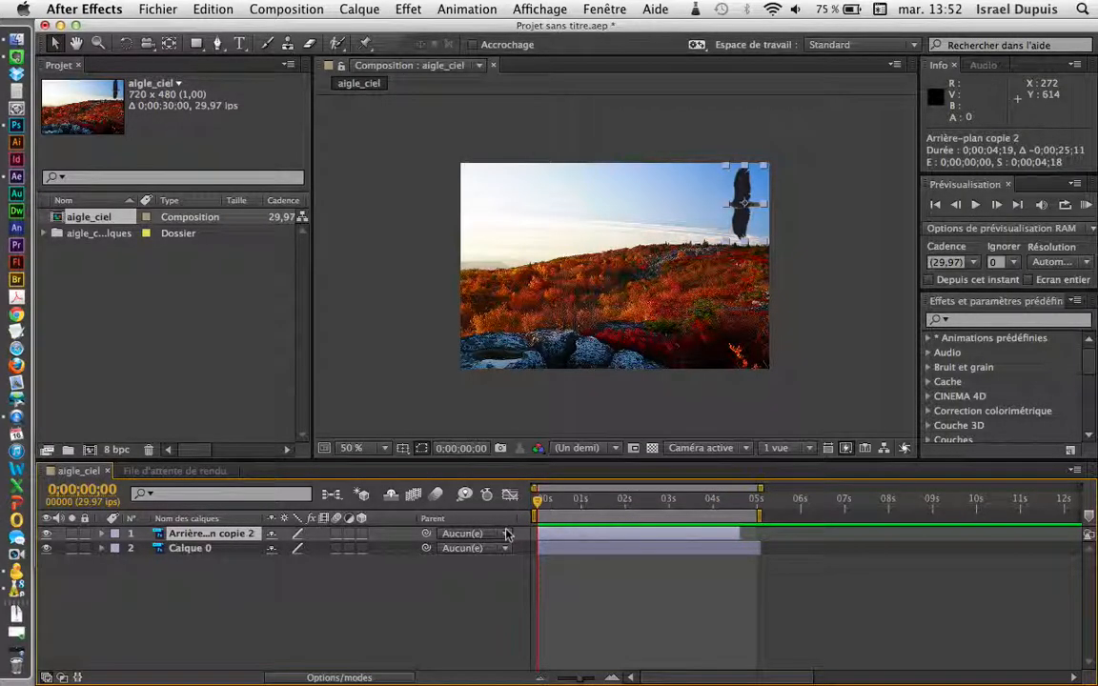
Expand the eagle layer's property groups and toggle its visibility off and on to identify it.
left_click(102, 535)
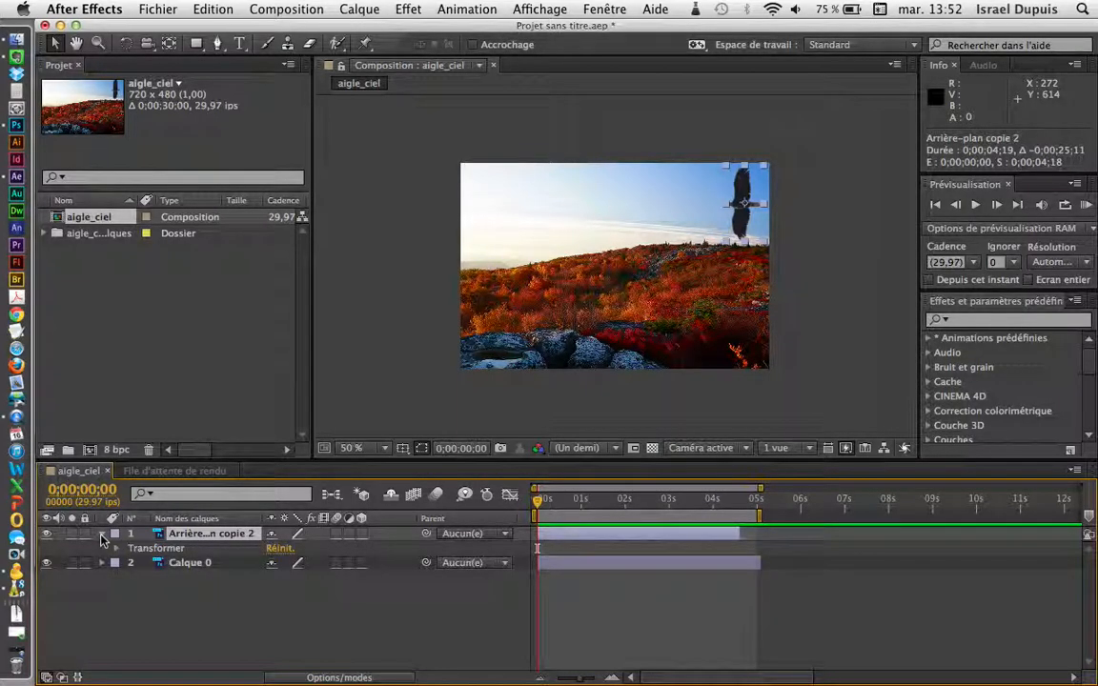
left_click(102, 536)
left_click(102, 536)
left_click(46, 534)
left_click(46, 534)
left_click(48, 534)
left_click(47, 535)
Rename the layer Arrière-plan copie 2 as aigle.
key("Return")
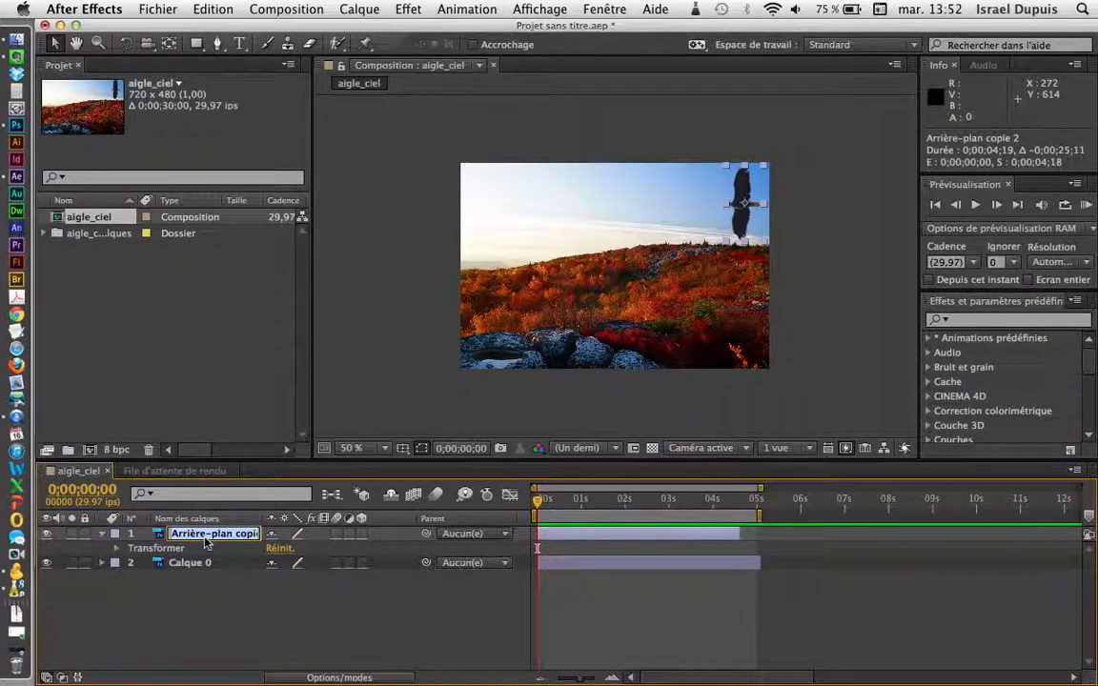
key("BackSpace")
type("aigle")
key("Return")
left_click(209, 536)
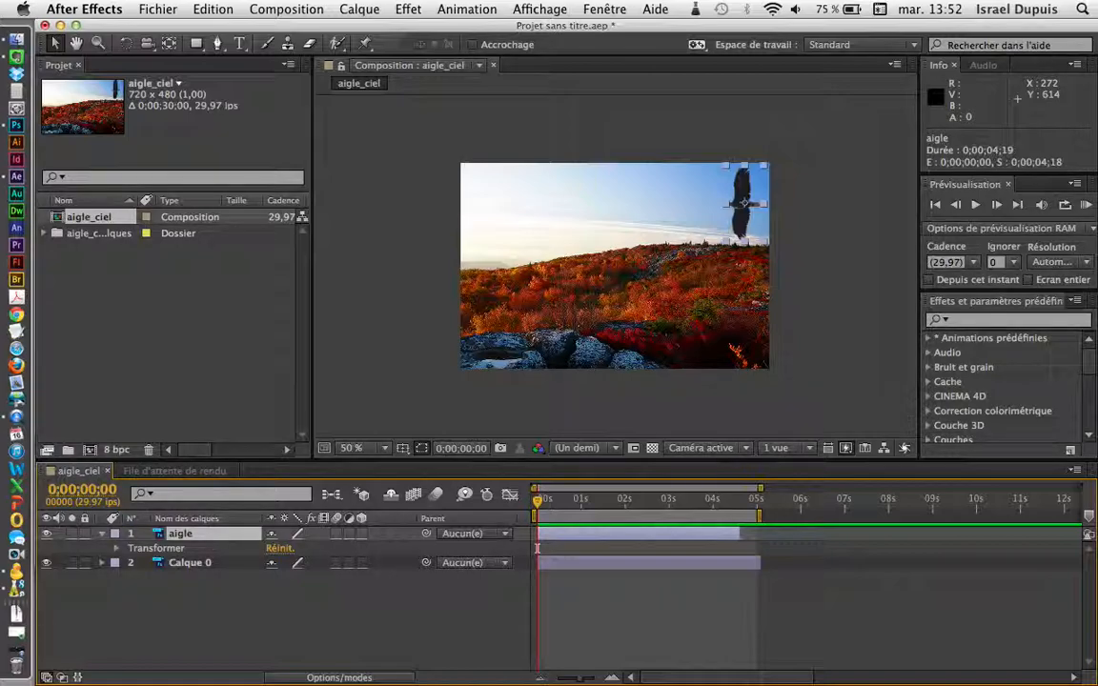
Expand the Transformer properties of aigle and set keyframes at 0;00;00;00 for Point d'ancrage, Position, Echelle, Rotation and Opacité.
left_click(101, 534)
left_click(102, 535)
left_click(117, 550)
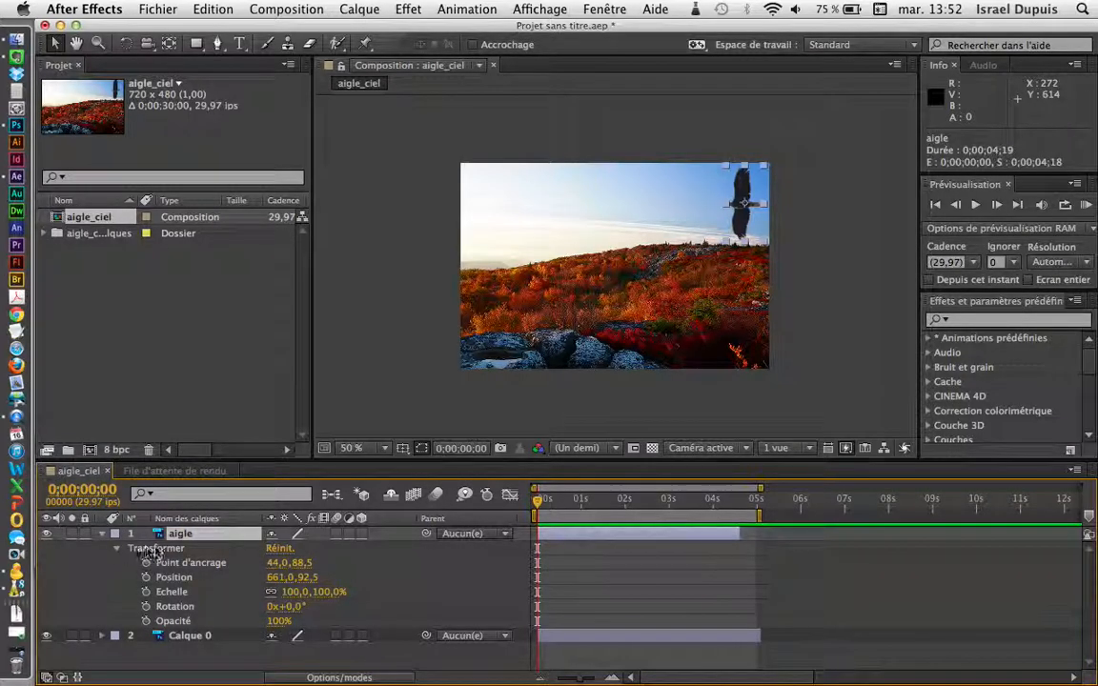
left_click(157, 550)
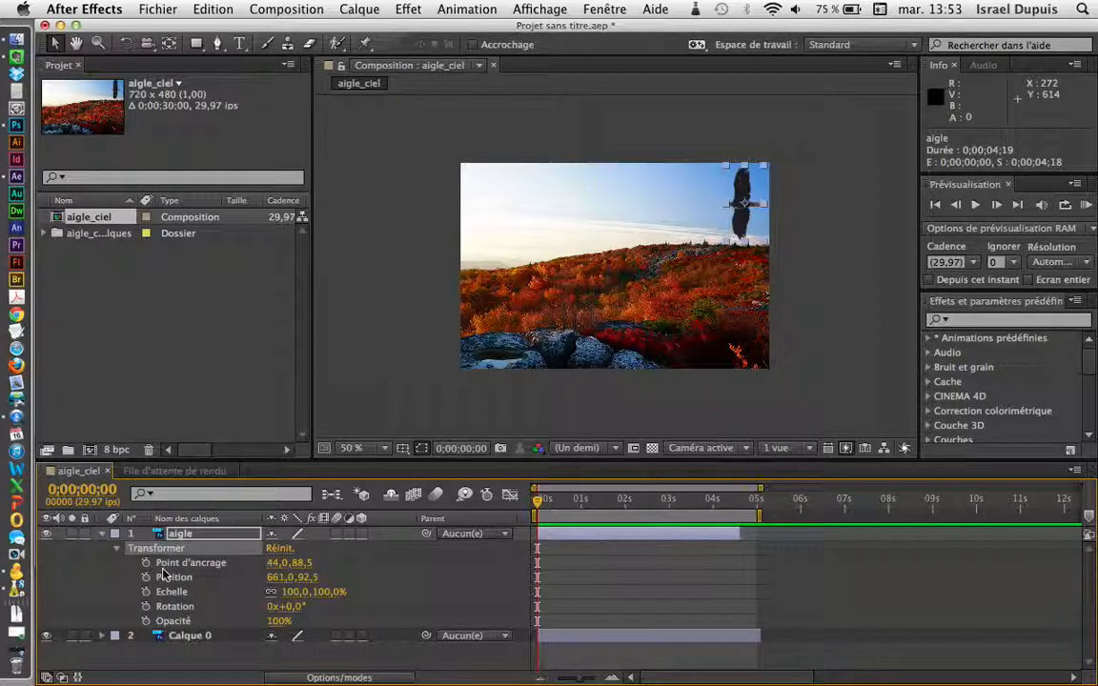
left_click(145, 563)
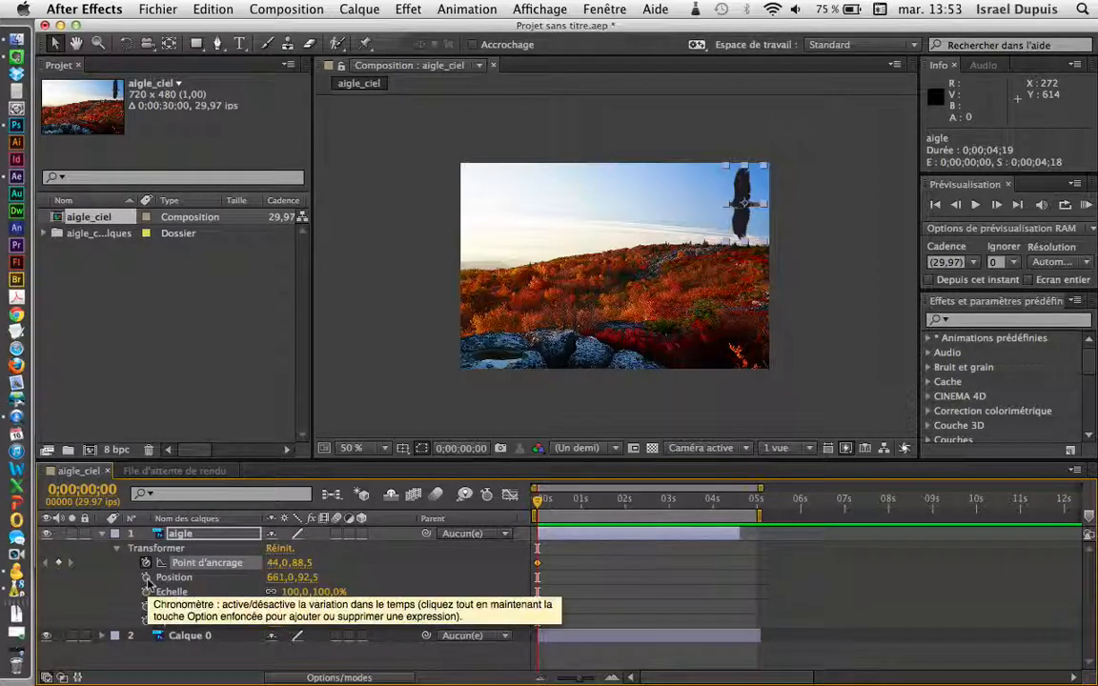
left_click(146, 578)
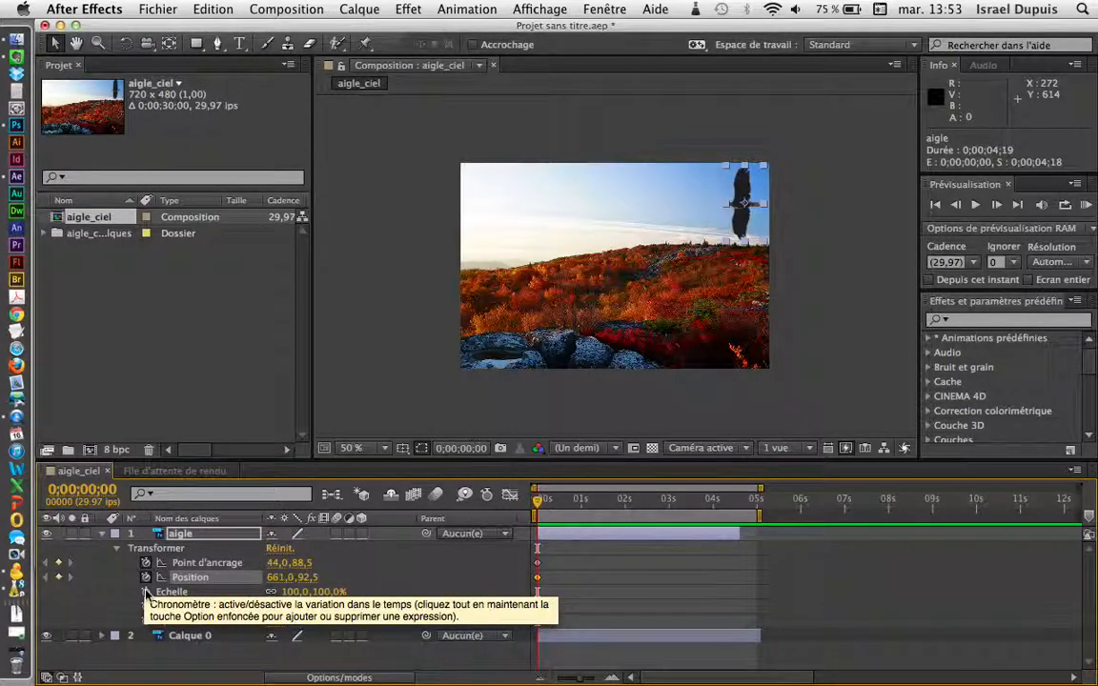
left_click(146, 592)
left_click(146, 606)
left_click(146, 621)
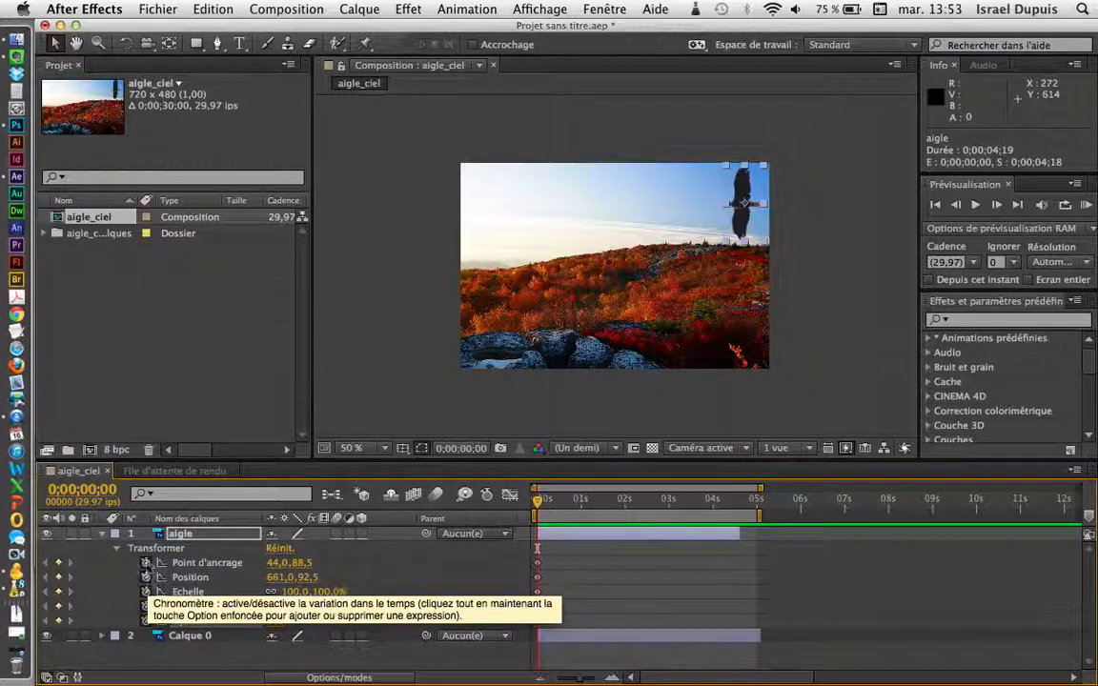
left_click(145, 565)
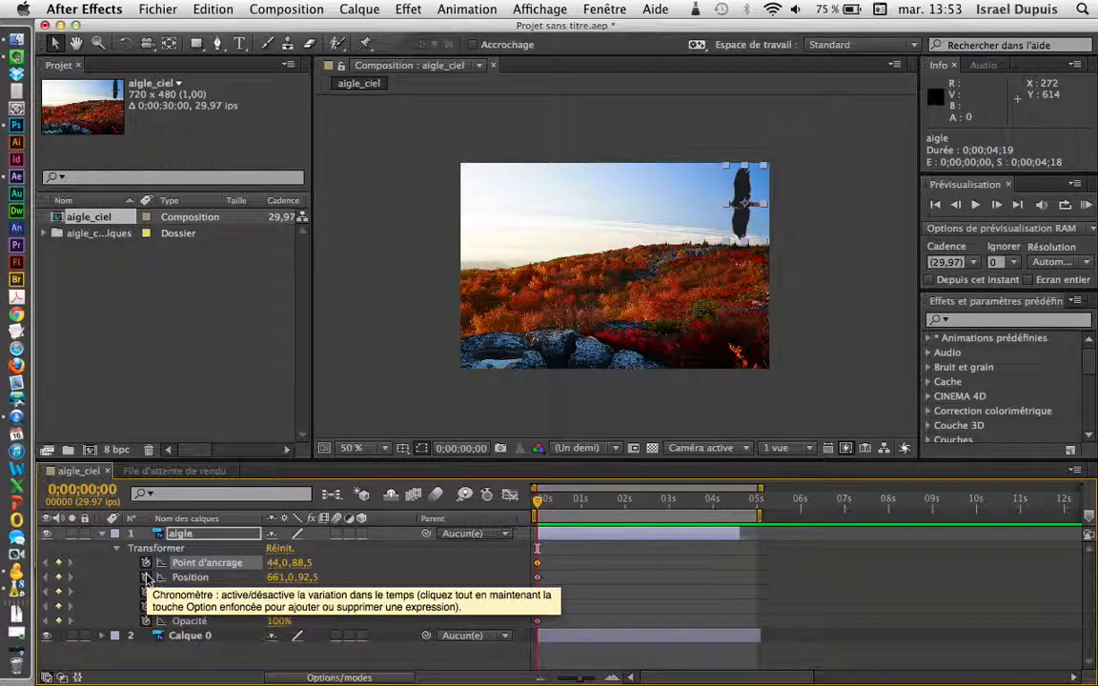
left_click(147, 577)
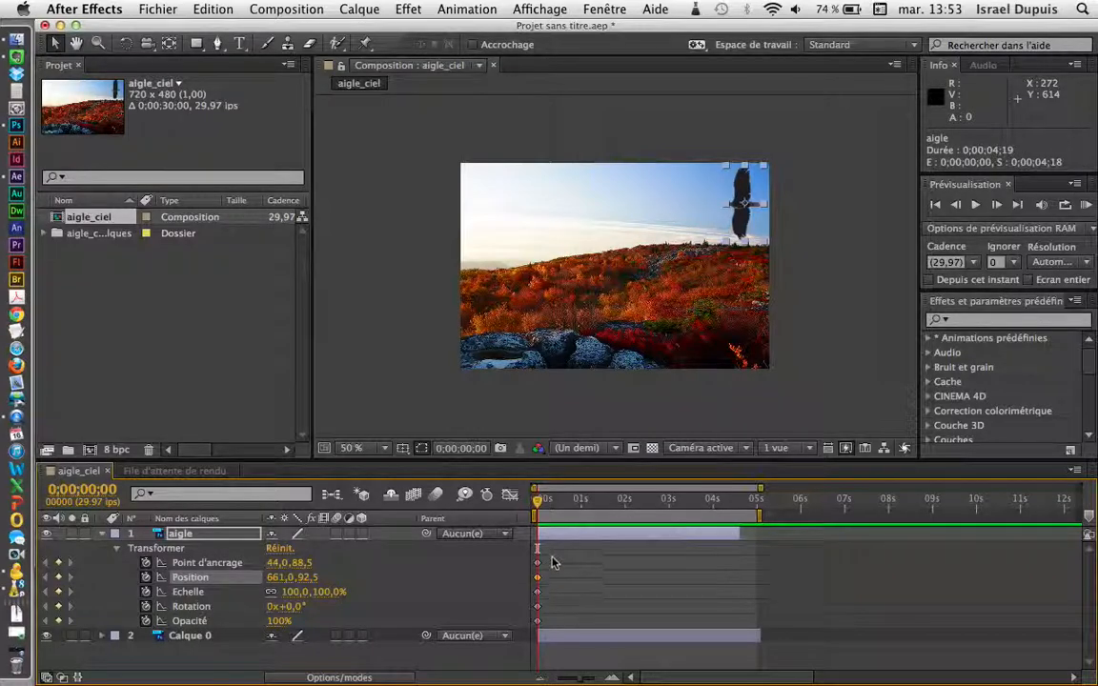
At 0;00;04;18, move the eagle out past the landscape's left edge, to a Position of about -49, 168.5.
left_click_drag(540, 502, 739, 522)
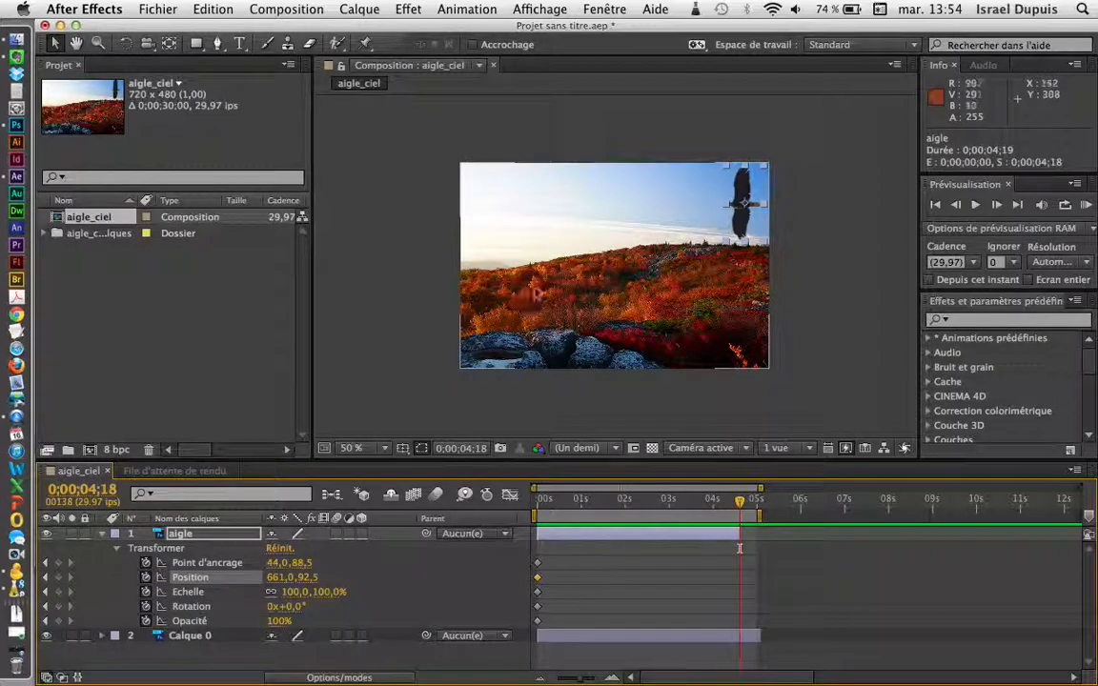
left_click(739, 221)
left_click_drag(740, 221, 439, 256)
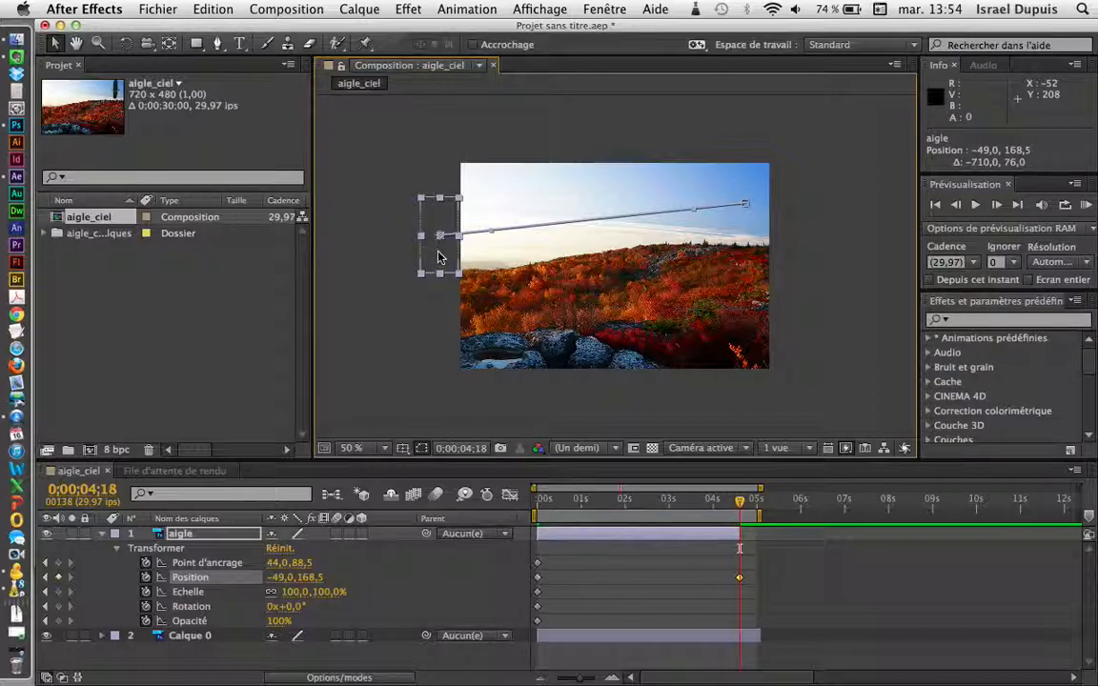
Enlarge the eagle proportionally at 0;00;04;18 to an Echelle of about 227%.
mouse_move(743, 585)
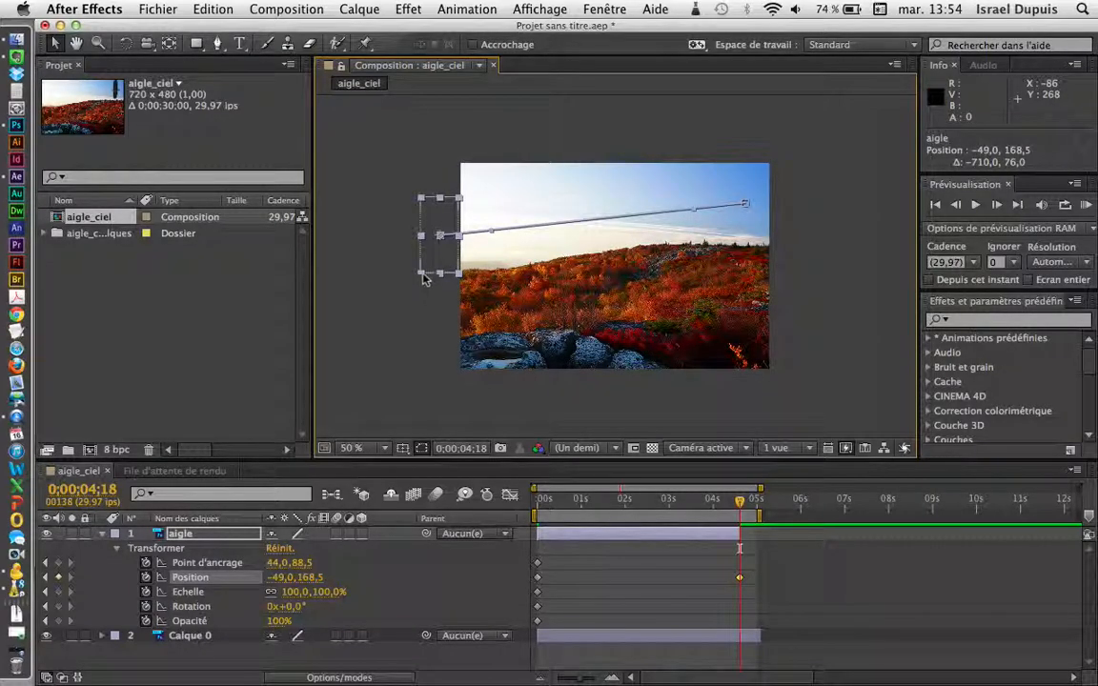
left_click_drag(422, 276, 346, 326)
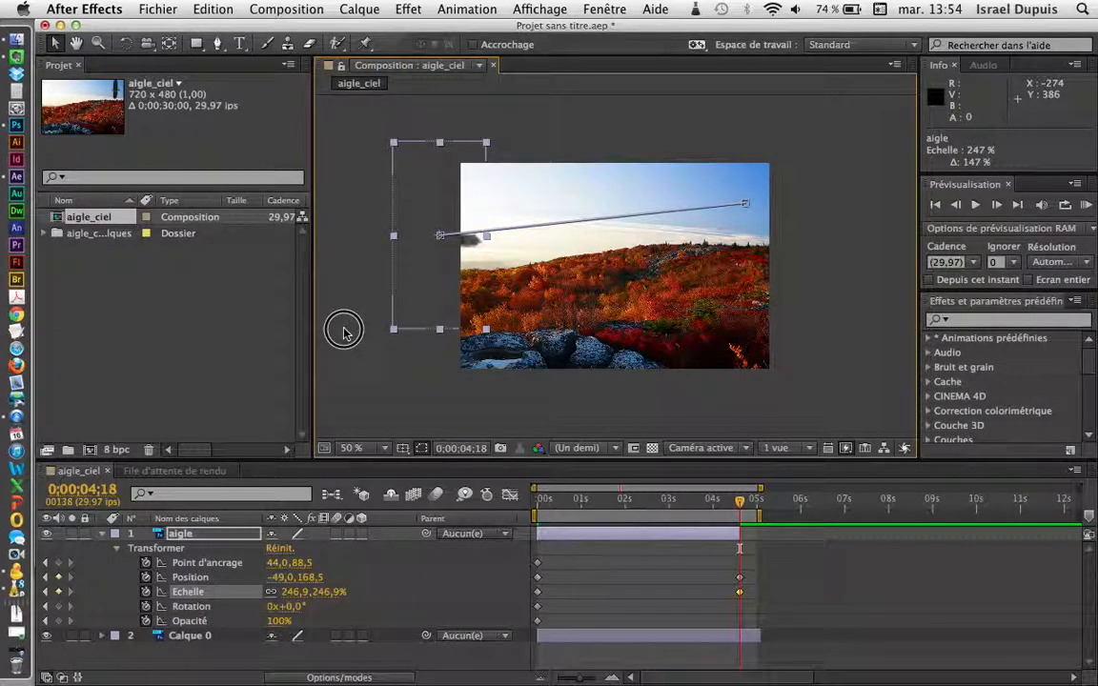
left_click_drag(344, 331, 349, 325)
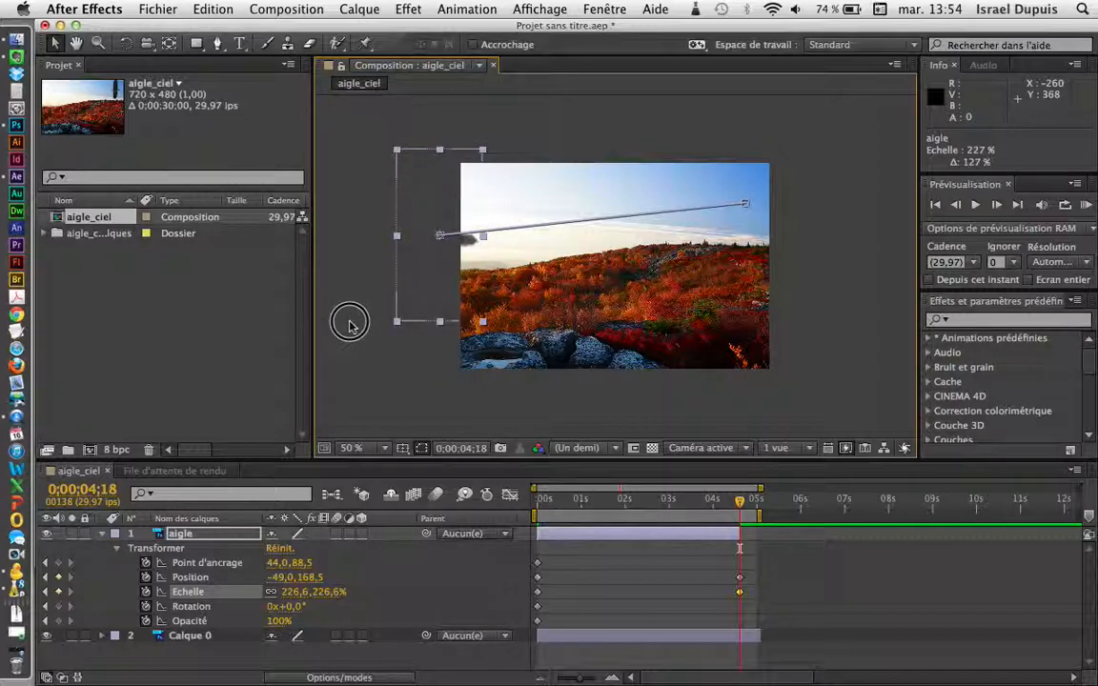
At 0;00;00;00, move the eagle out past the landscape's right edge, to a Position of about 781, 88.5.
left_click_drag(740, 499, 532, 536)
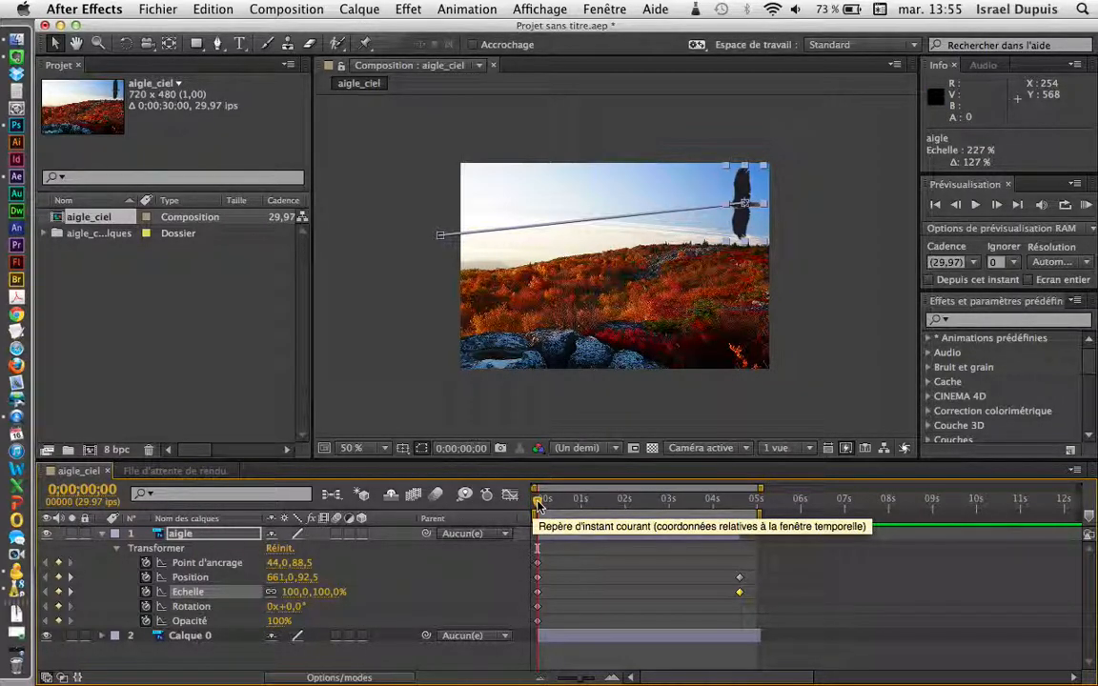
left_click_drag(744, 221, 797, 222)
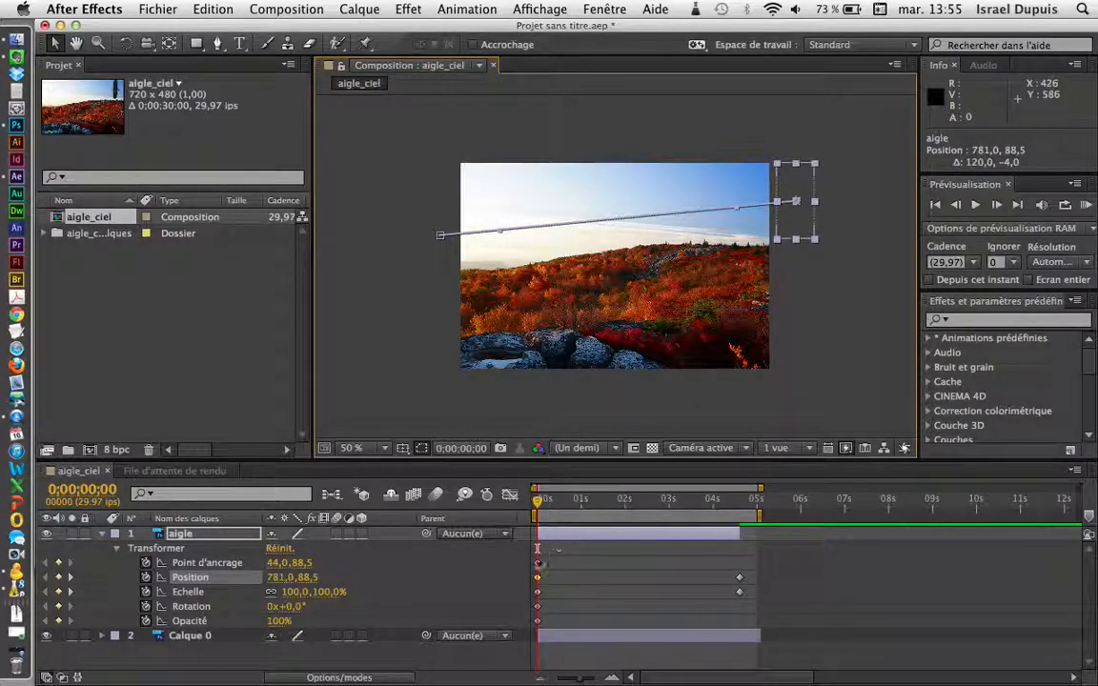
mouse_move(540, 582)
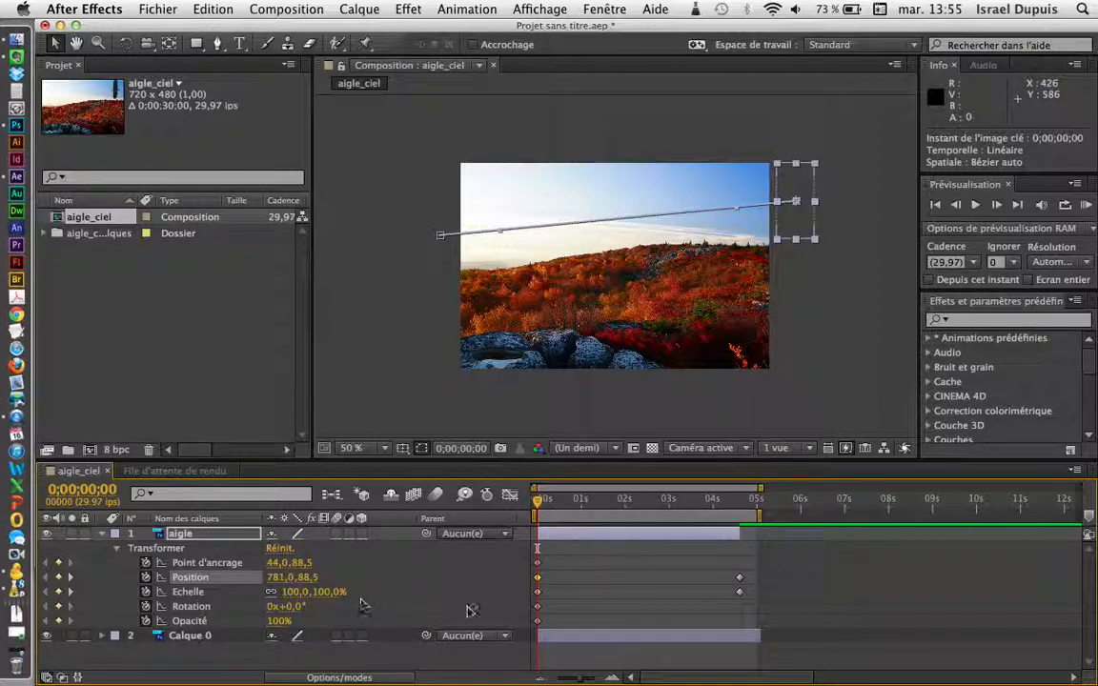
Reduce the eagle's starting Echelle keyframe to 32% and scrub through the animation to 0;00;04;18.
left_click(538, 593)
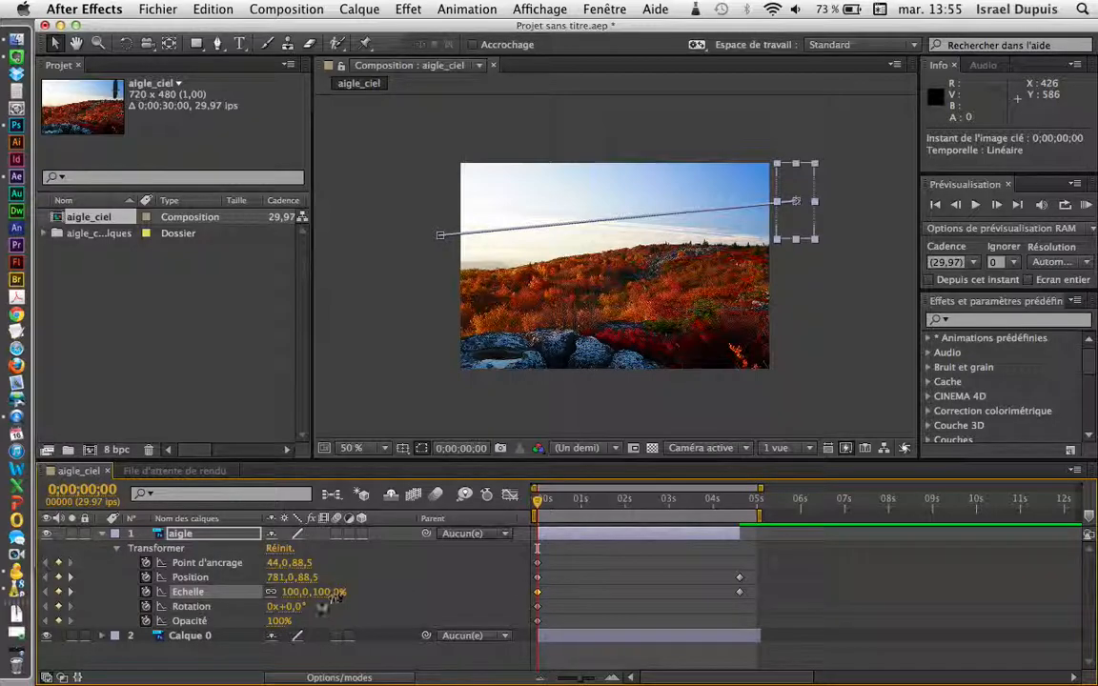
left_click_drag(291, 592, 244, 596)
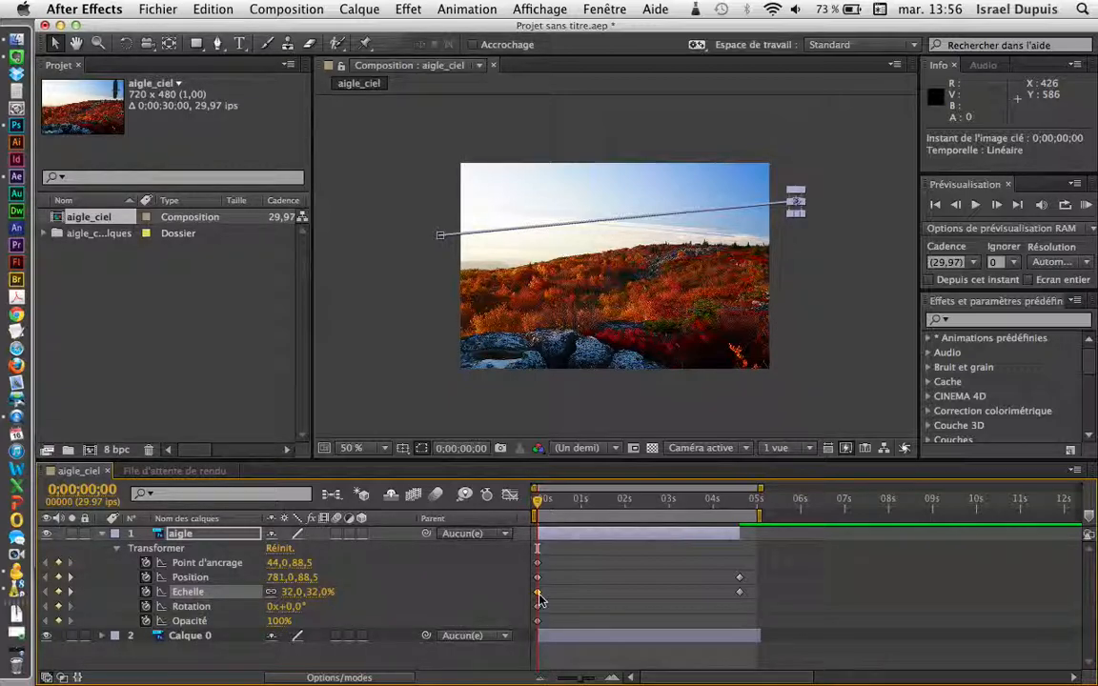
mouse_move(541, 597)
left_click_drag(557, 502, 742, 533)
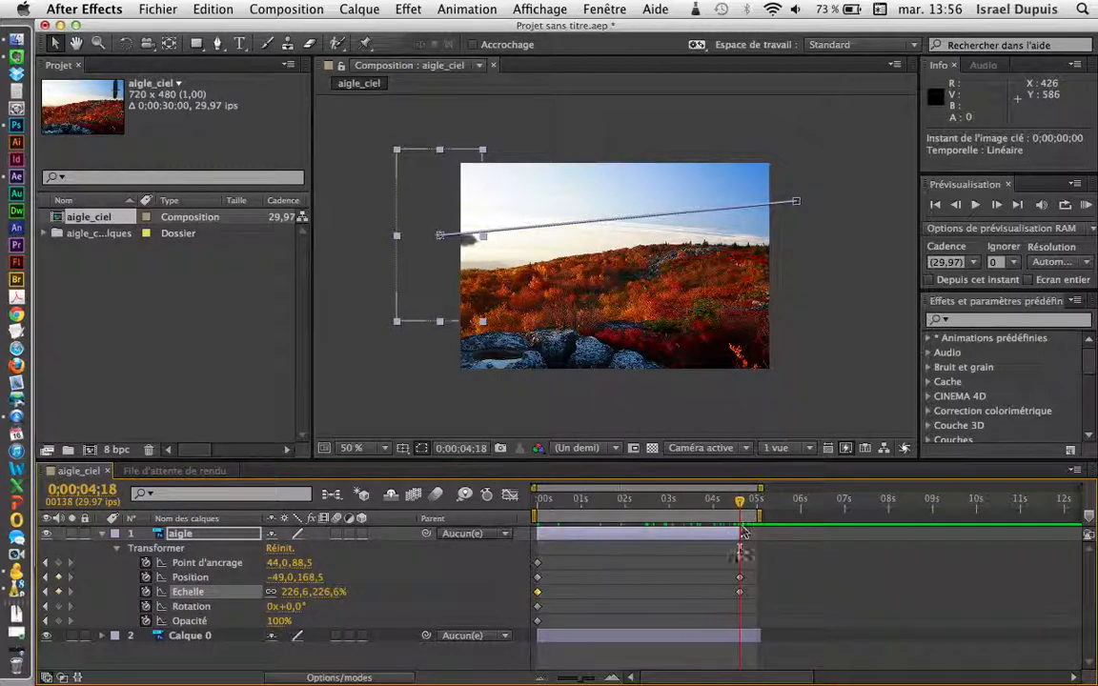
Set the eagle's ending Echelle keyframe at 0;00;04;18 to 100% and scrub the animation back to 0;00;03;03.
left_click(740, 592)
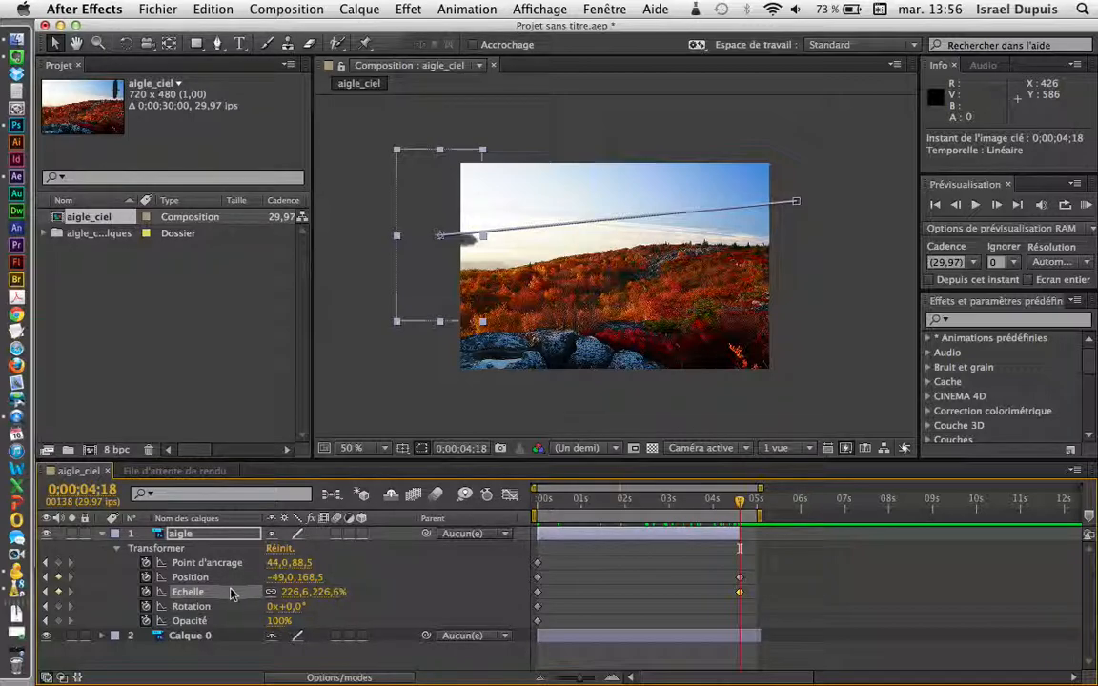
left_click_drag(303, 591, 216, 592)
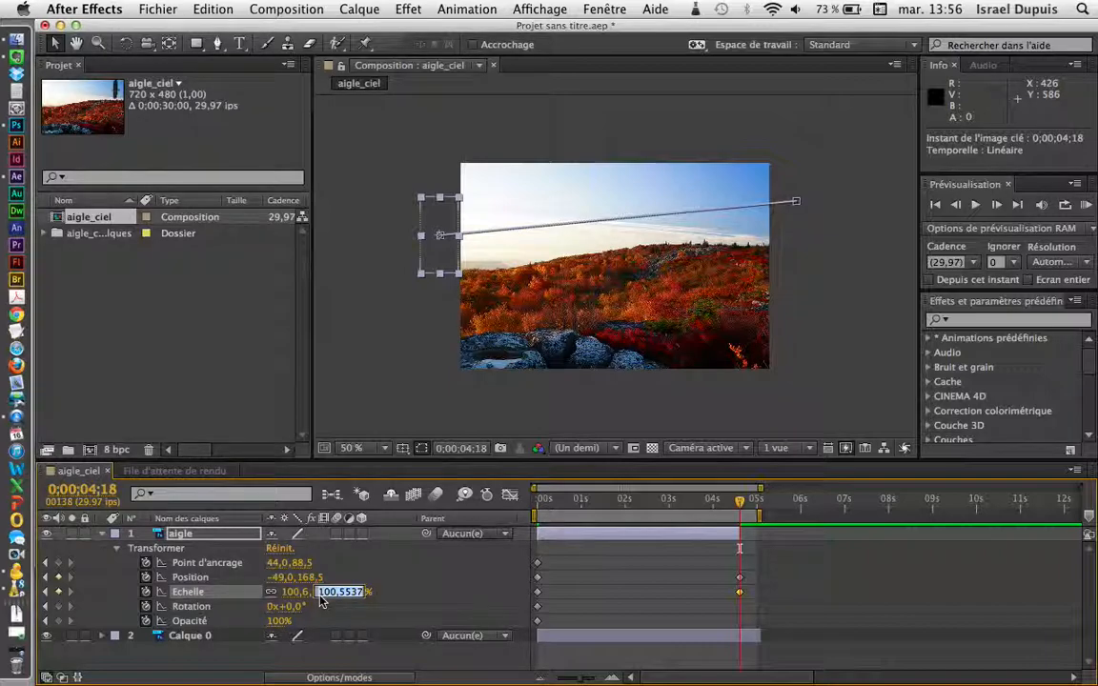
type("100")
key("Return")
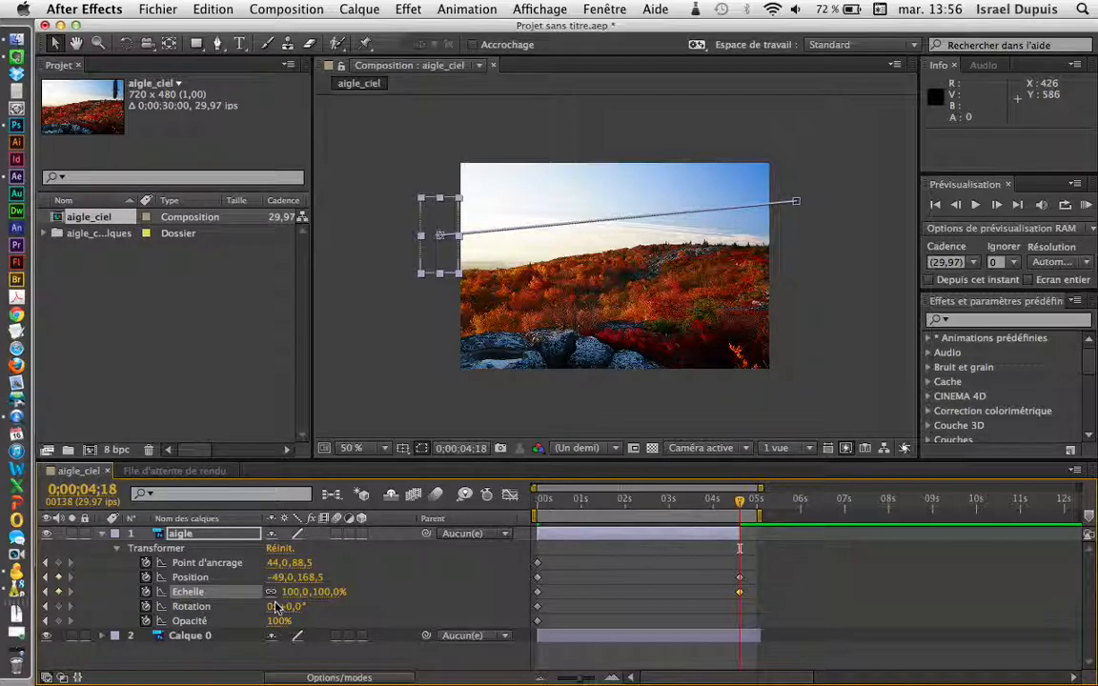
left_click(736, 502)
left_click_drag(736, 502, 674, 549)
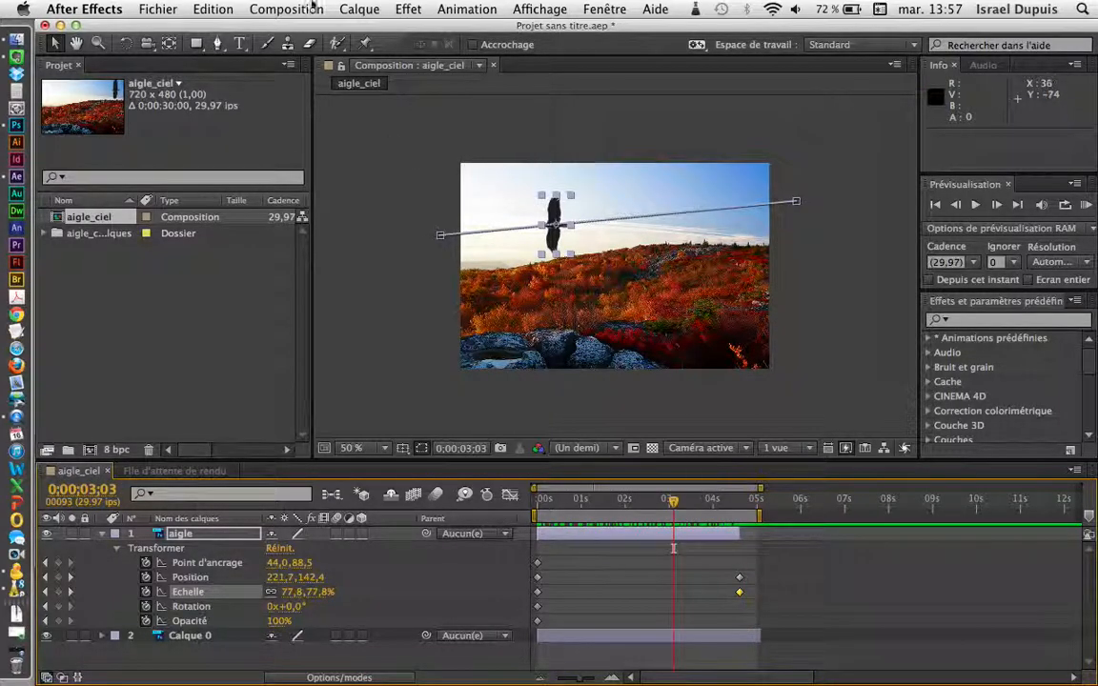
Save the project as aigle.aep in the aigle folder.
left_click(165, 8)
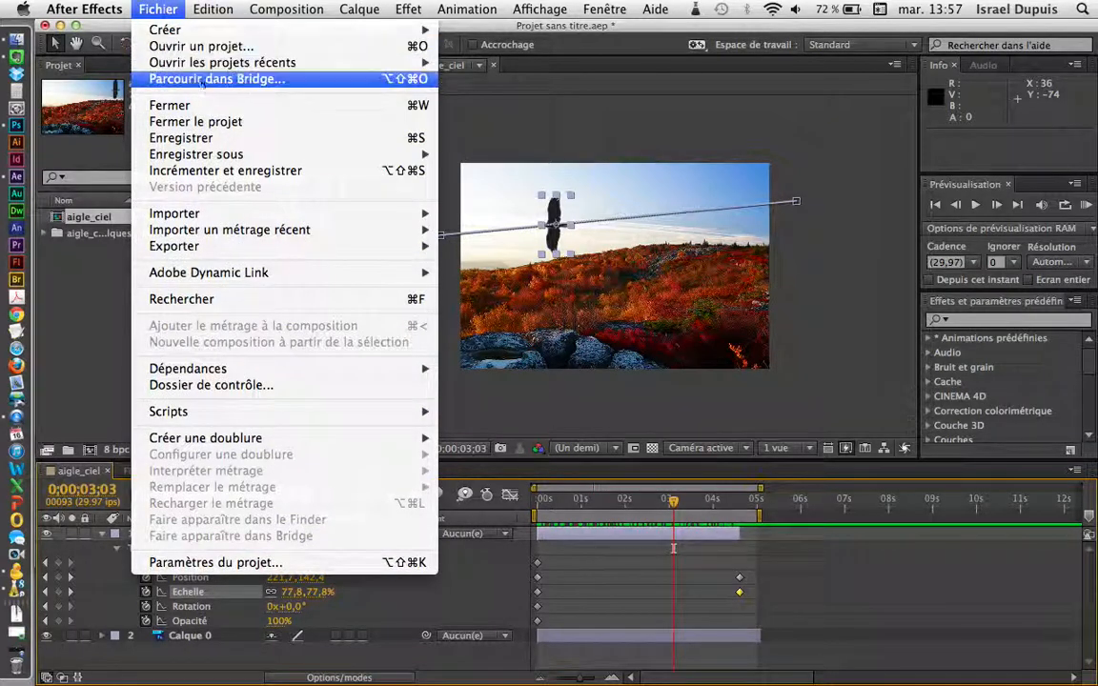
left_click(228, 143)
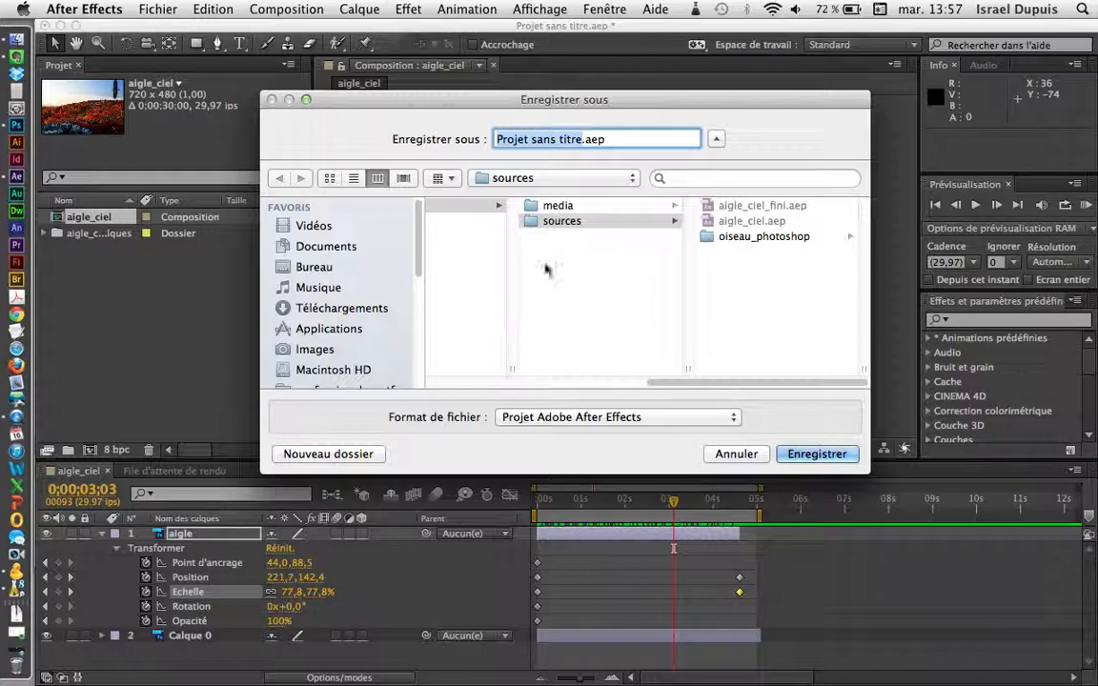
left_click(486, 208)
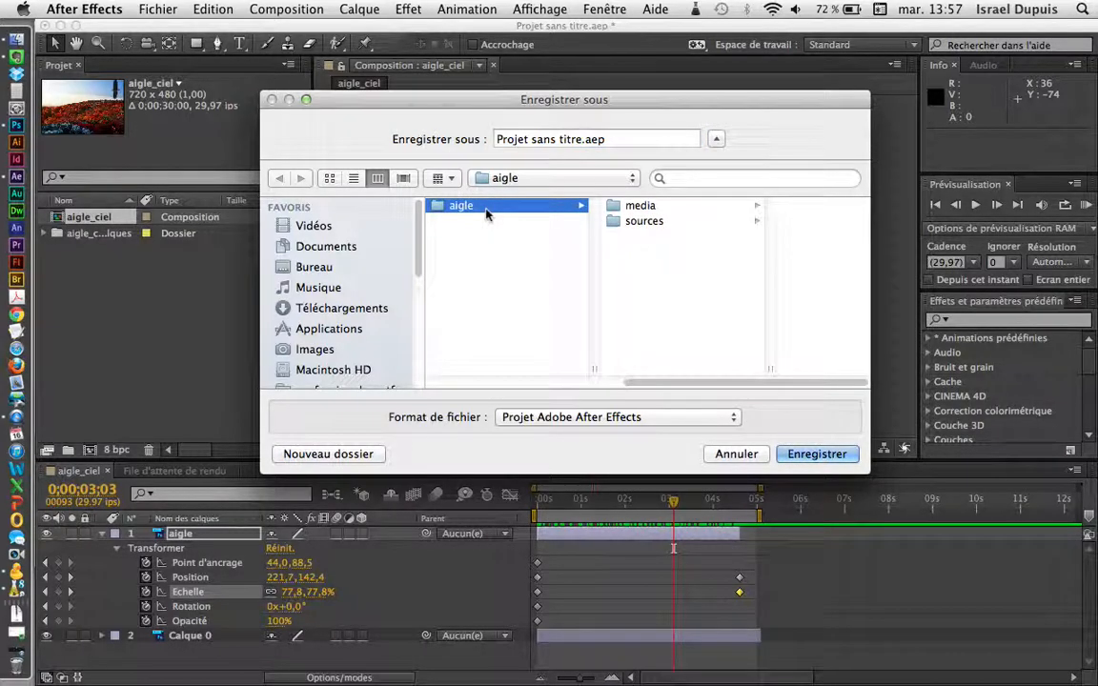
left_click(562, 139)
left_click_drag(562, 140, 457, 140)
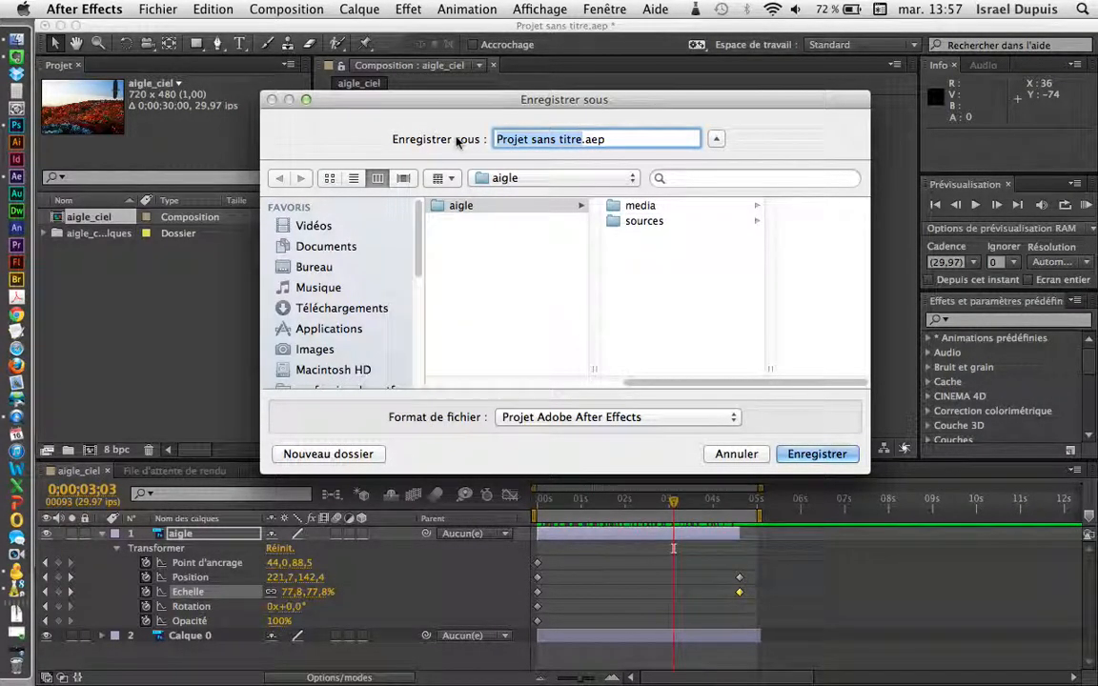
type("aigle")
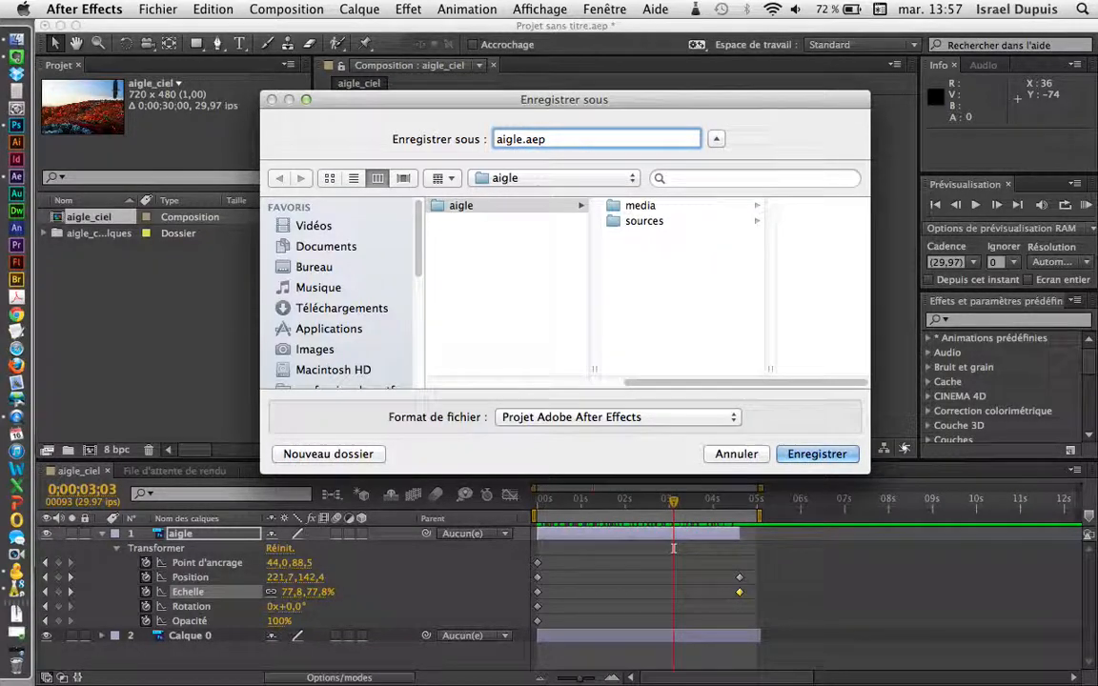
key("Return")
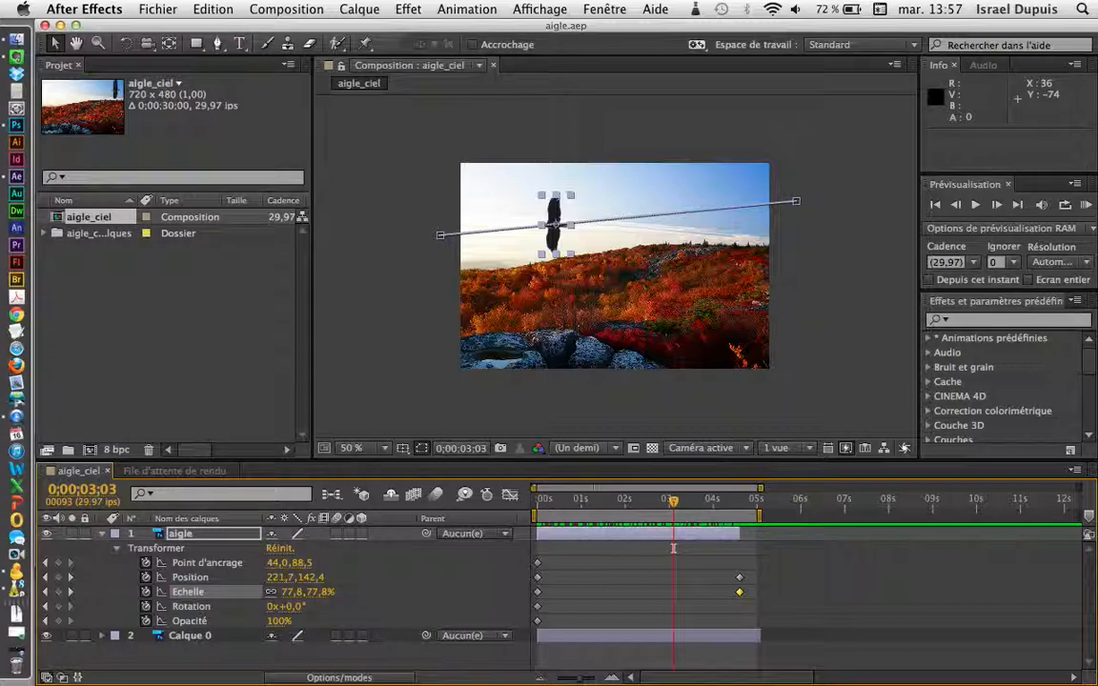
Add the aigle_ciel composition to the render queue for export.
left_click(159, 8)
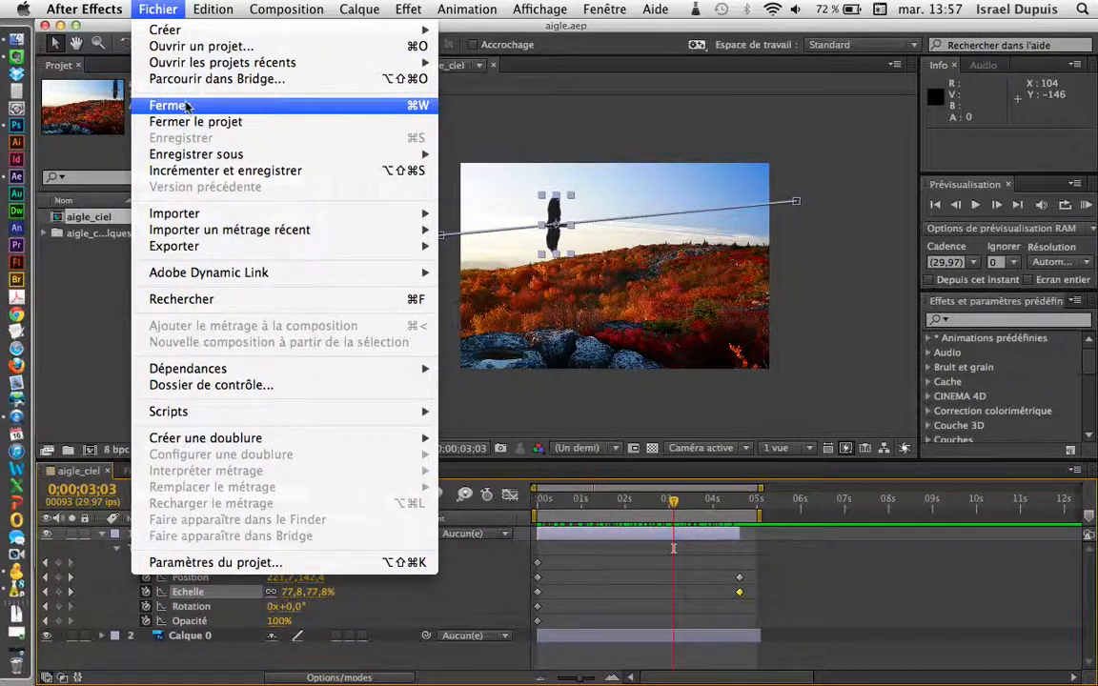
mouse_move(215, 250)
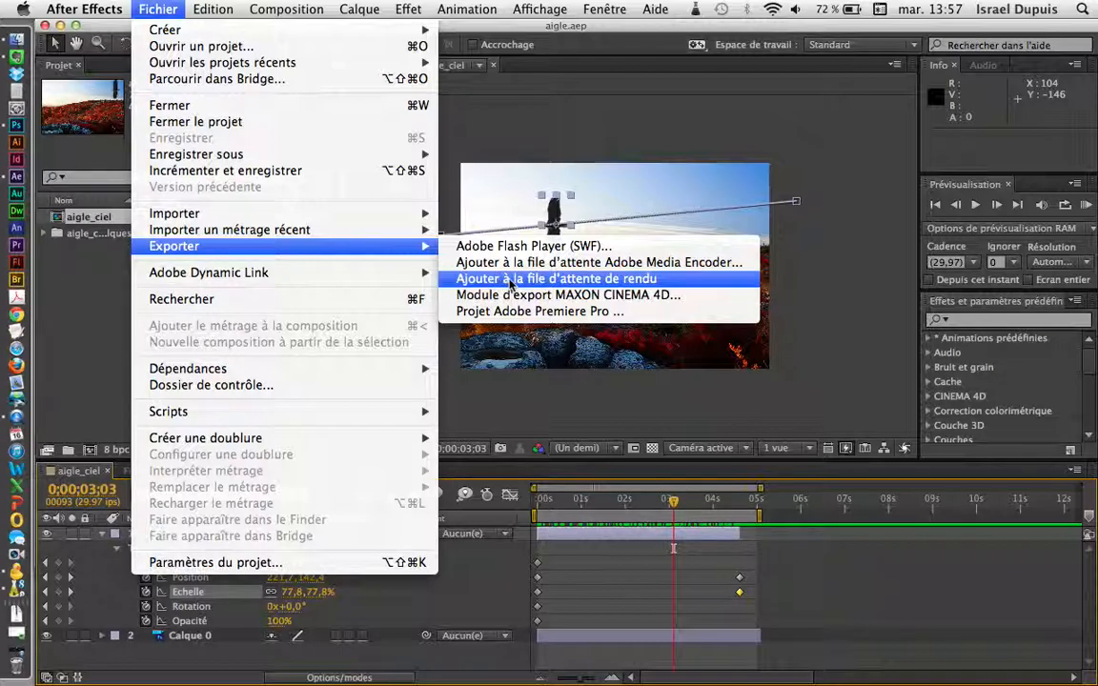
left_click(531, 279)
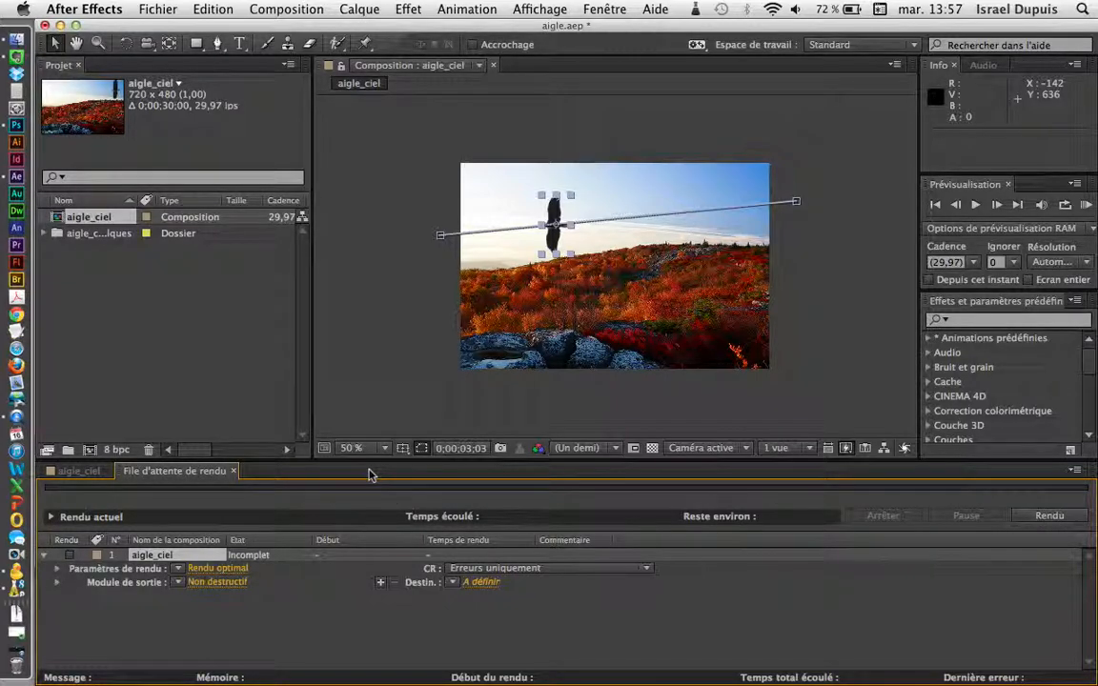
Examine the available render settings templates and the output module details of the queued aigle_ciel render.
left_click(177, 569)
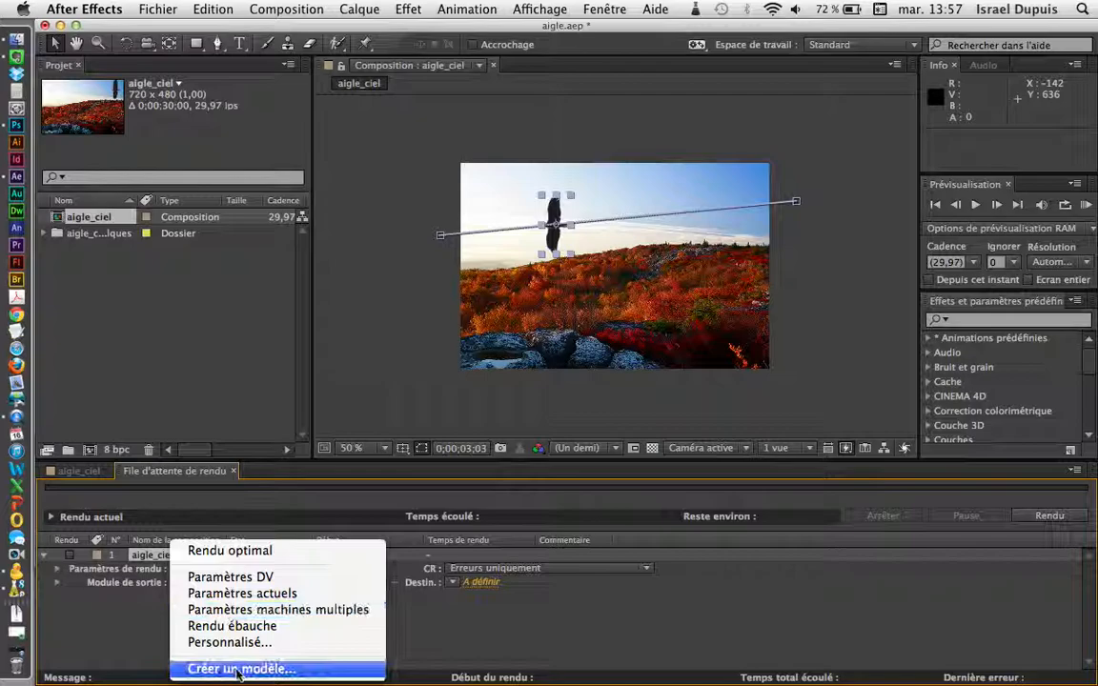
left_click(122, 637)
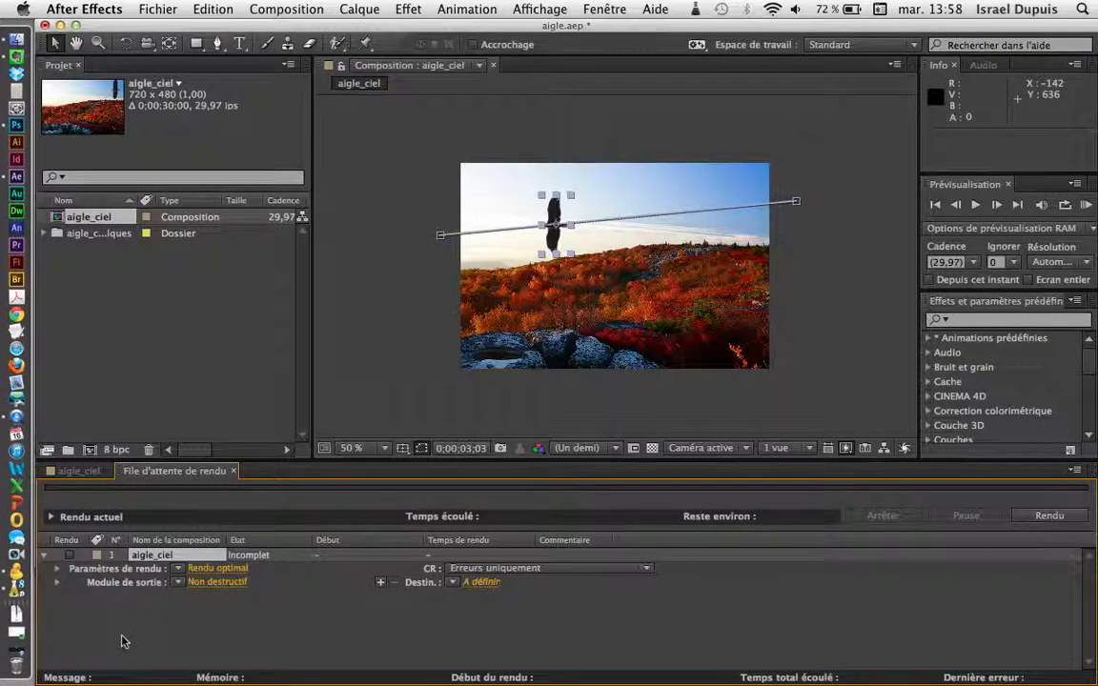
left_click(58, 583)
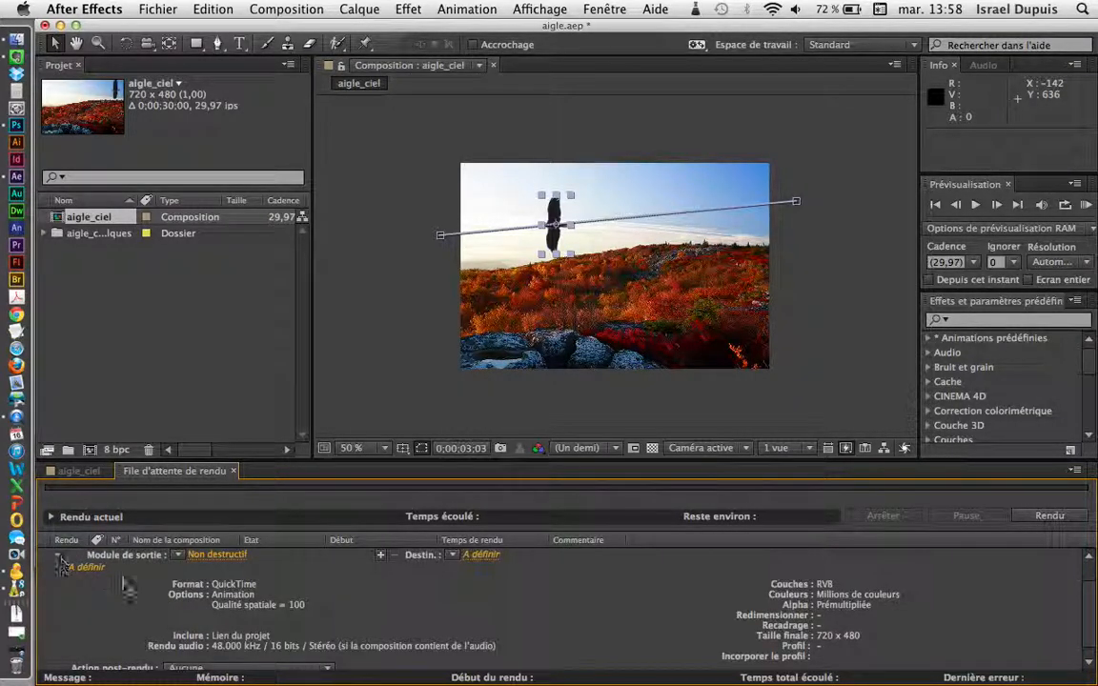
left_click(57, 557)
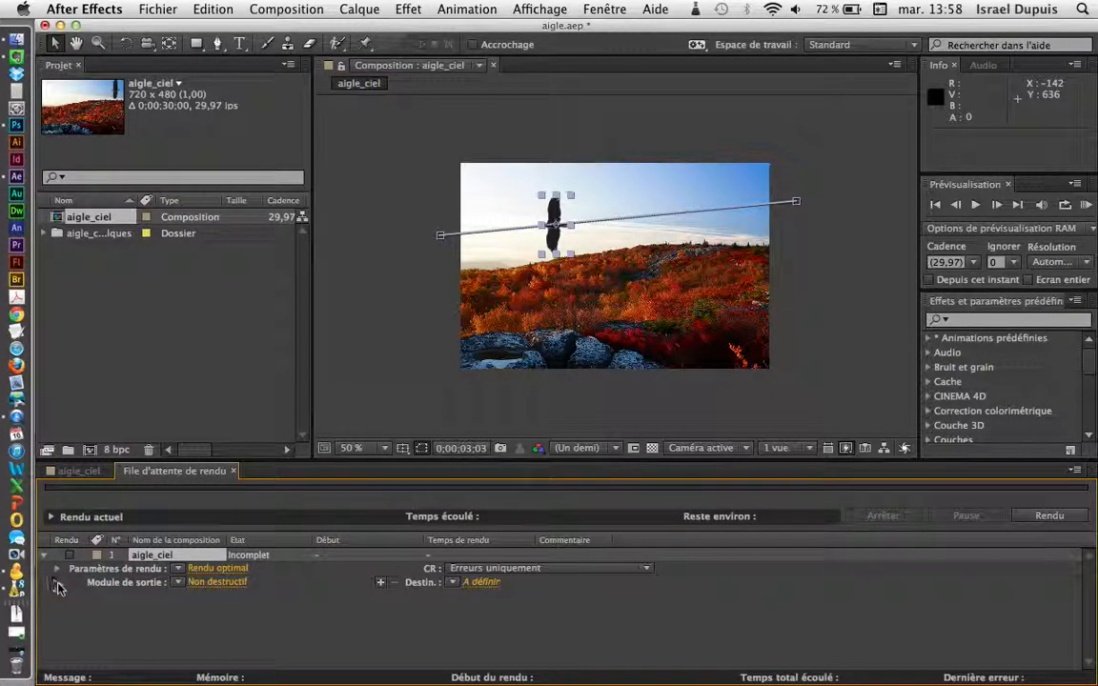
left_click(58, 583)
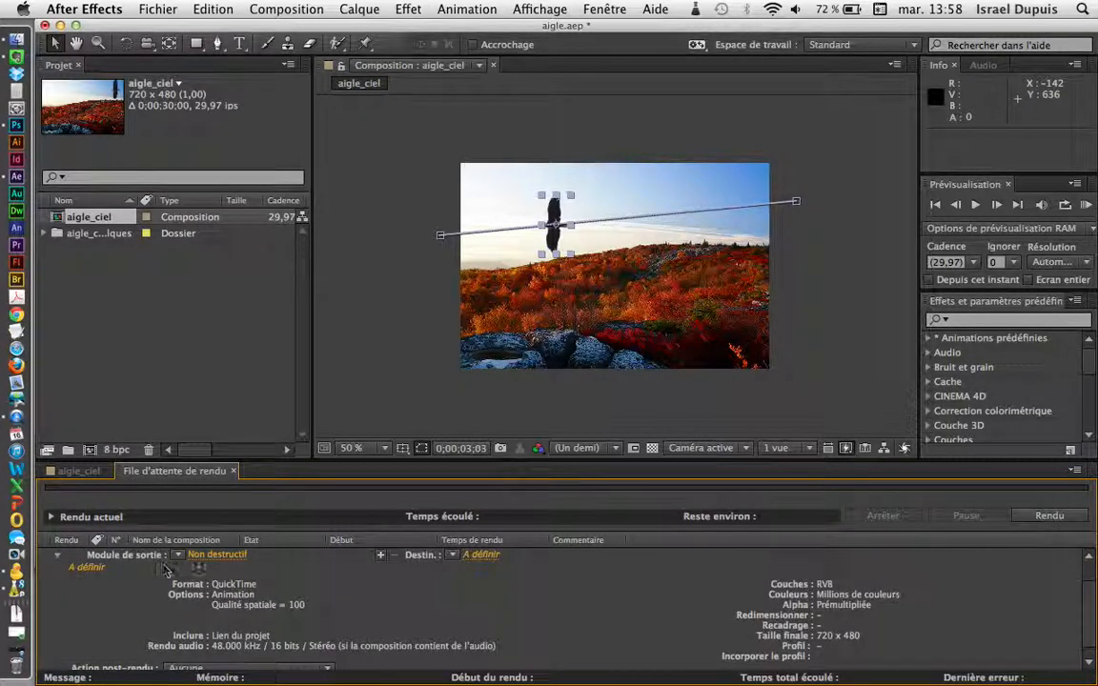
left_click(57, 556)
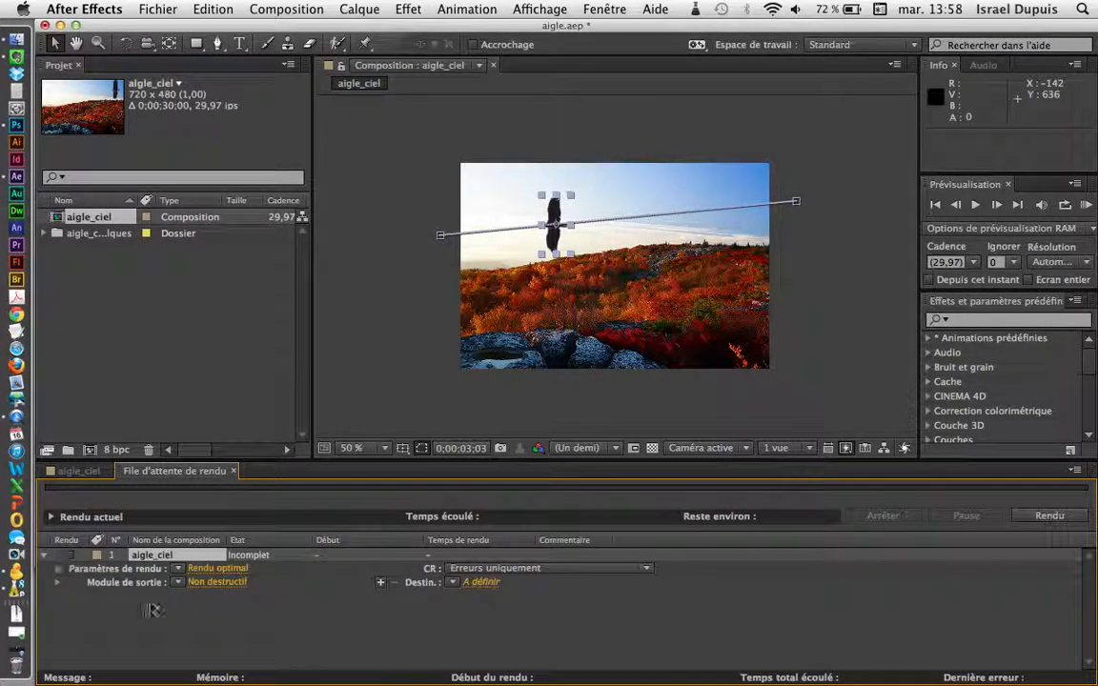
Review the output module's format choices, keep QuickTime, and reapply the Non destructif template.
left_click(202, 582)
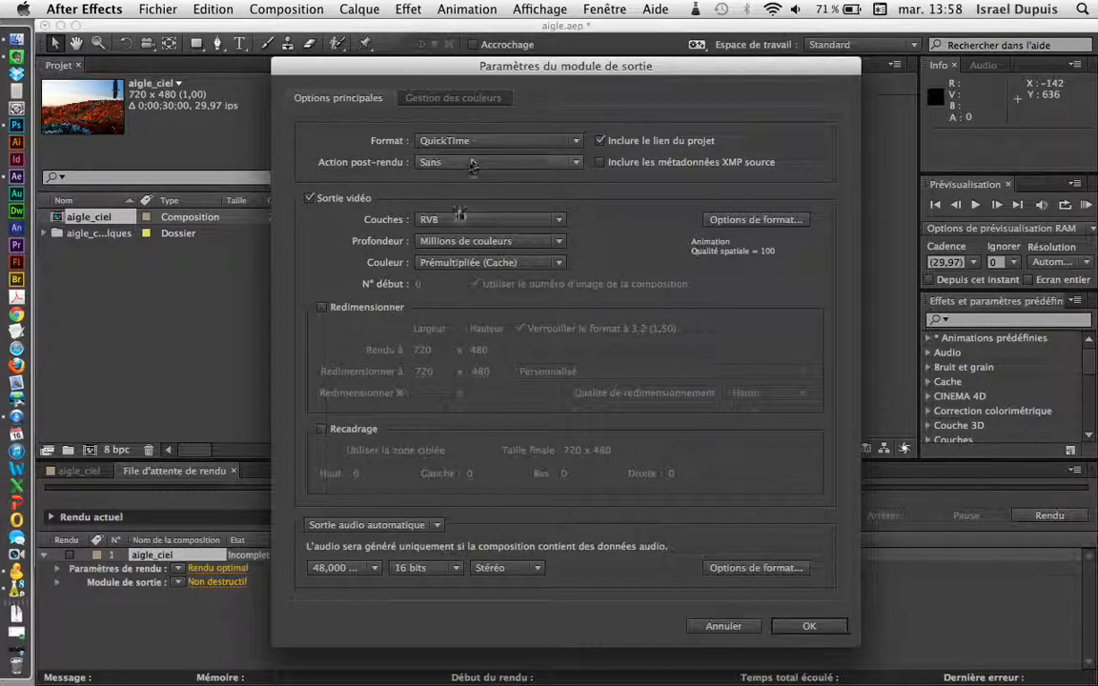
left_click(494, 142)
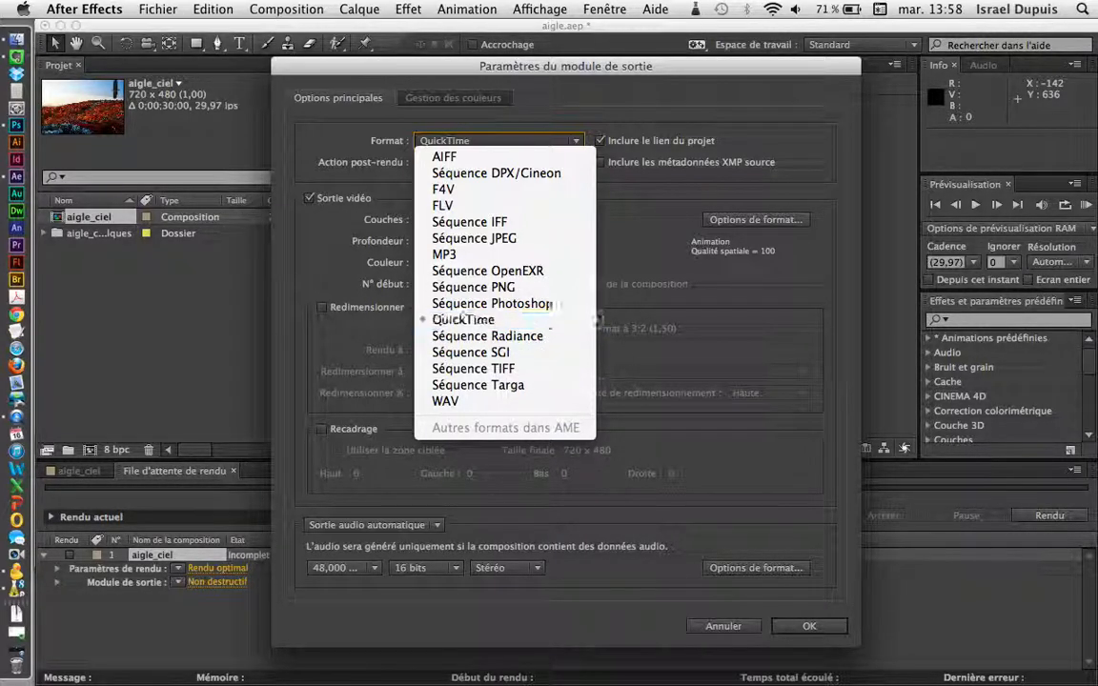
left_click(624, 216)
left_click(810, 627)
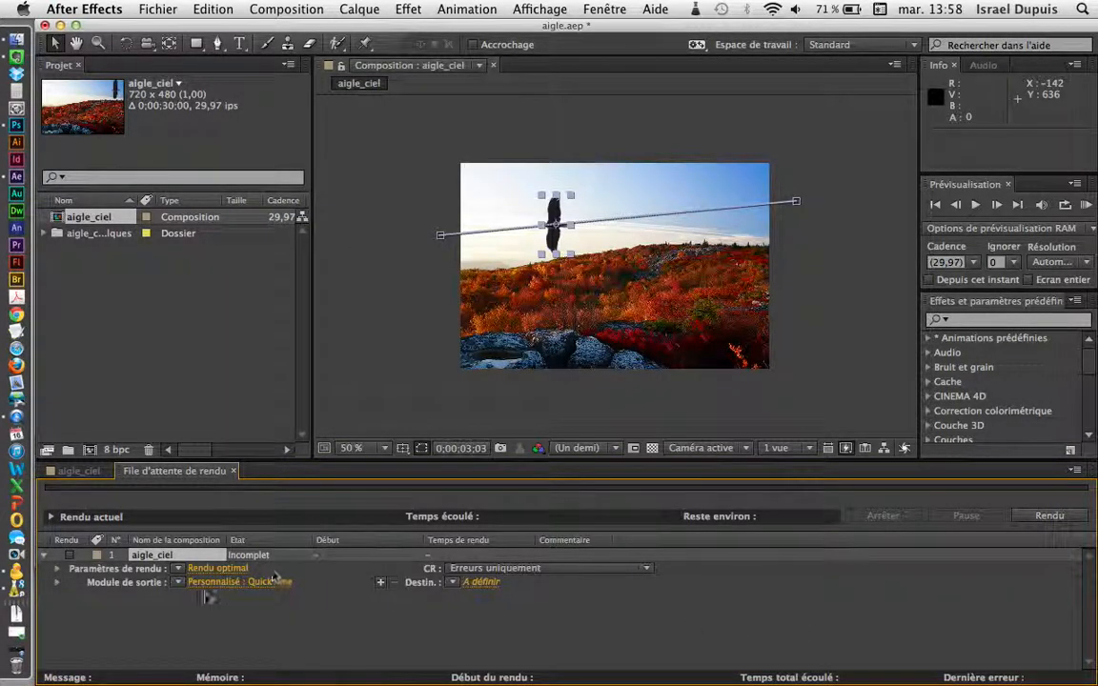
left_click(180, 586)
left_click(259, 426)
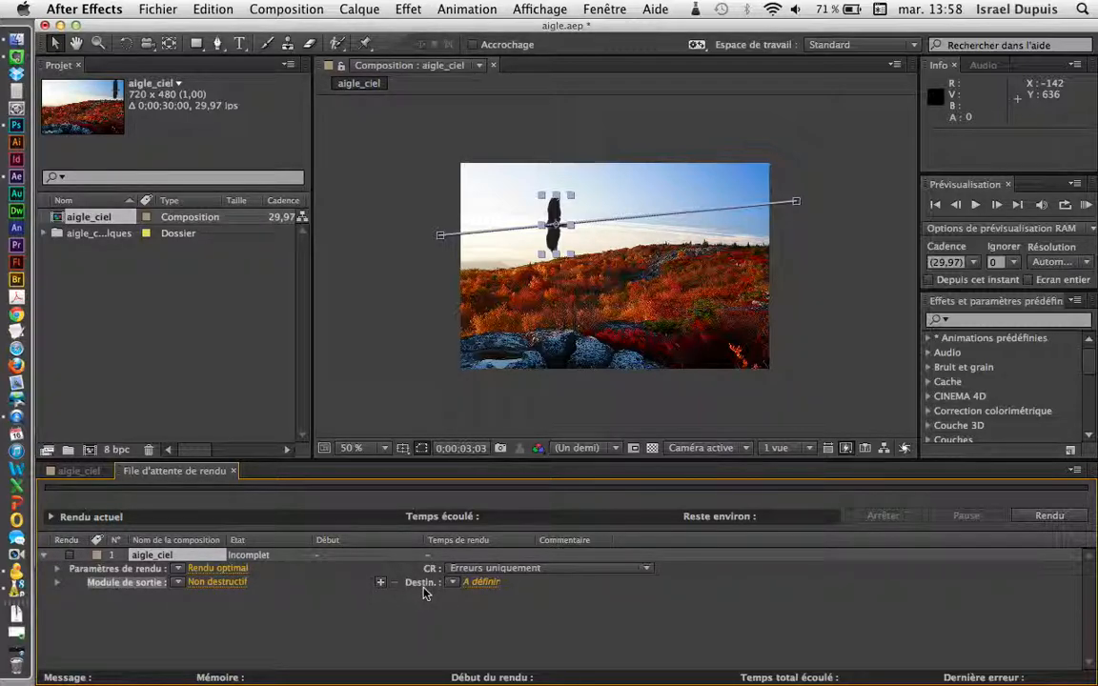
Set the render destination to aigle_ciel.mov in the aigle folder as QuickTime and start the render.
left_click(480, 582)
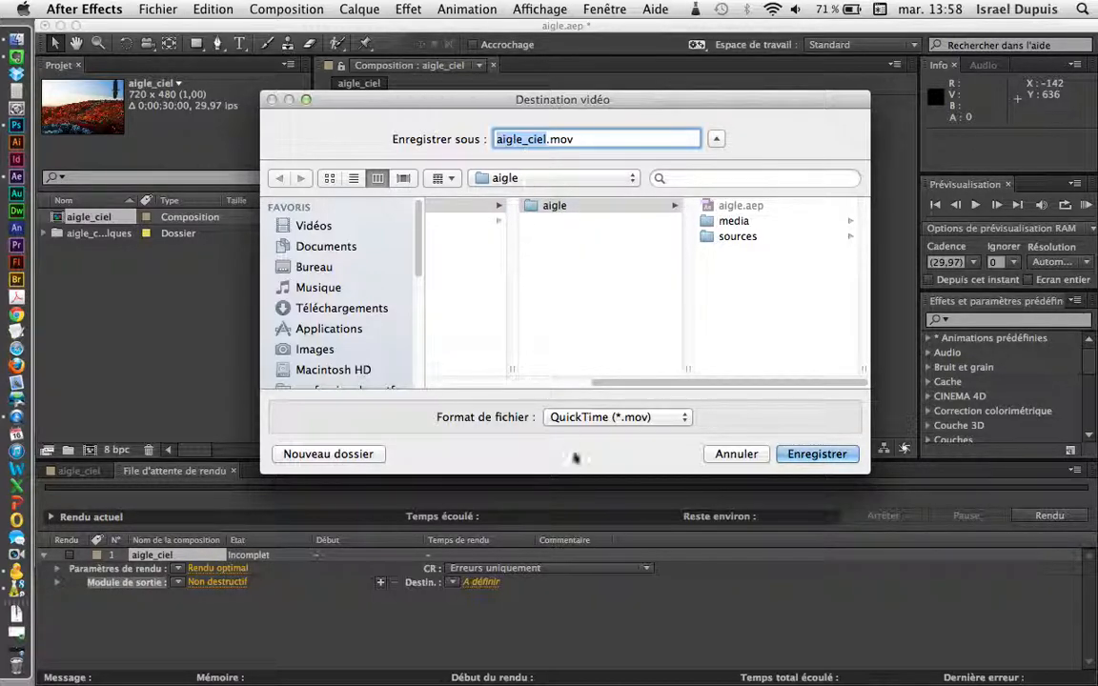
left_click(581, 417)
left_click(581, 419)
key("Return")
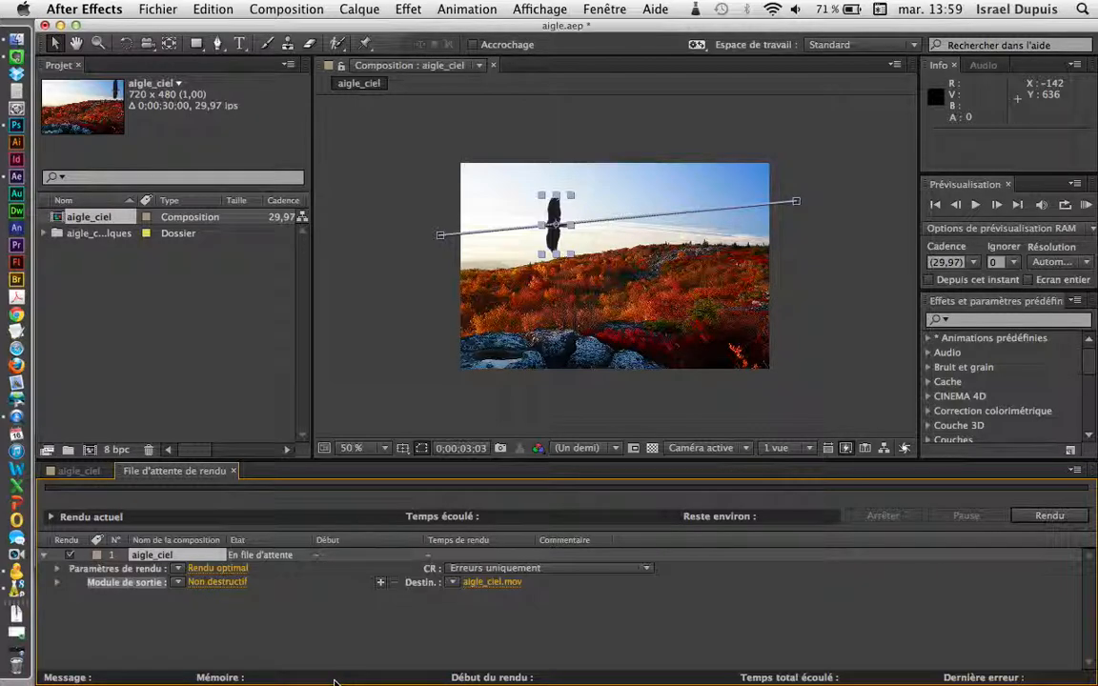
left_click(1050, 517)
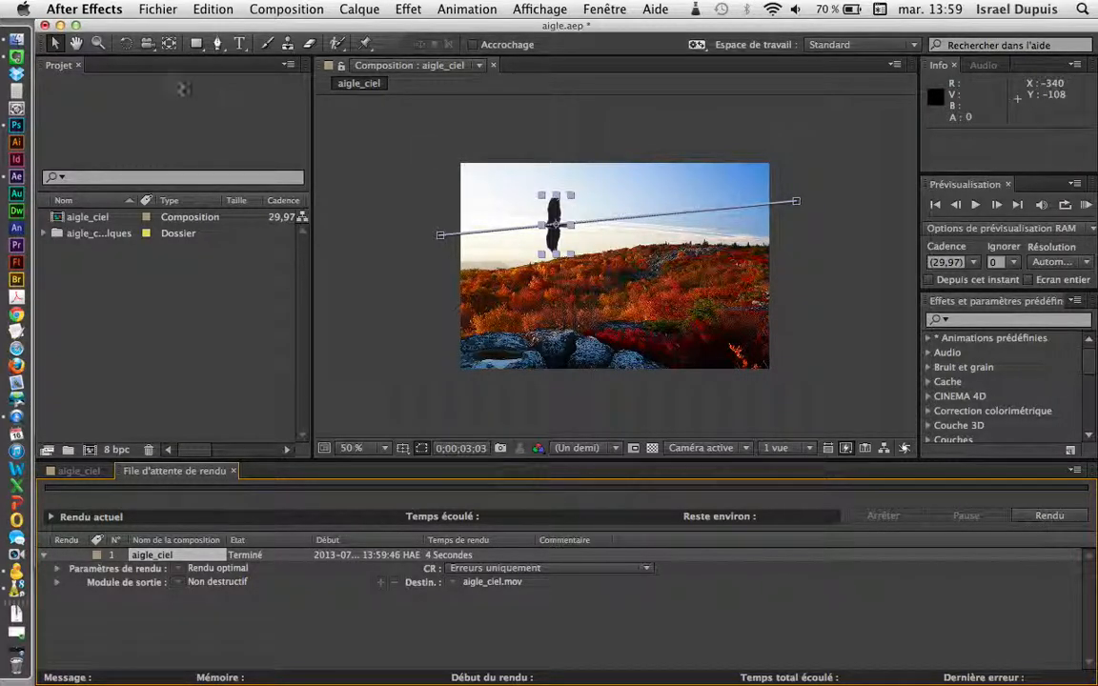
Switch to Finder and open the rendered aigle_ciel.mov from the aigle folder in QuickTime Player.
left_click(16, 40)
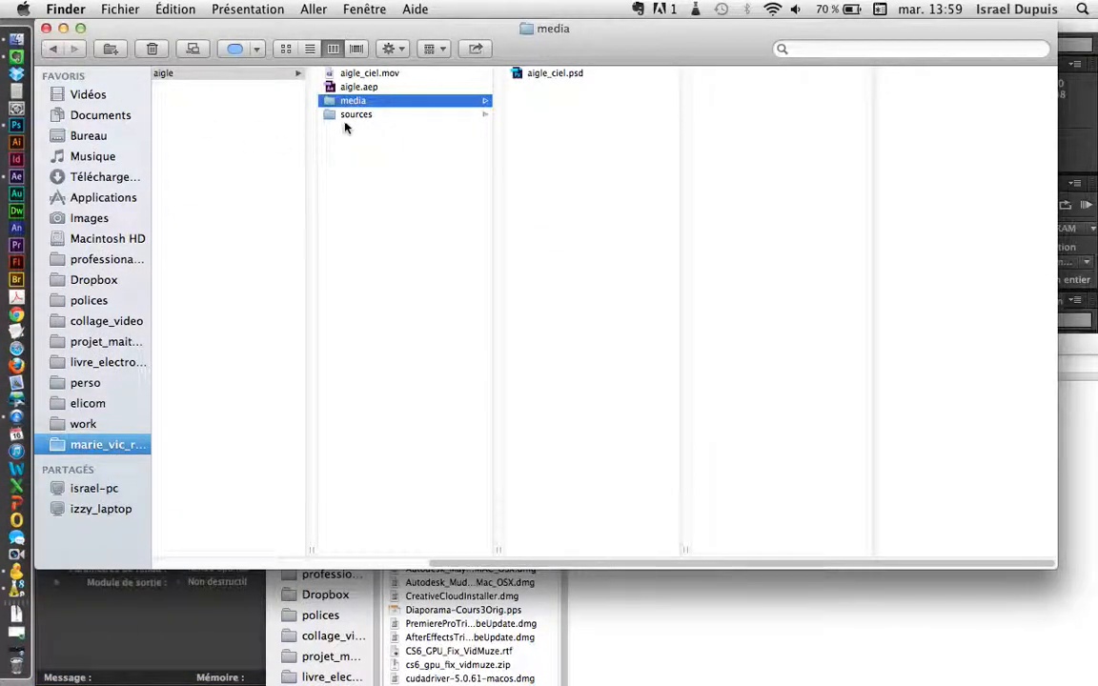
left_click(364, 77)
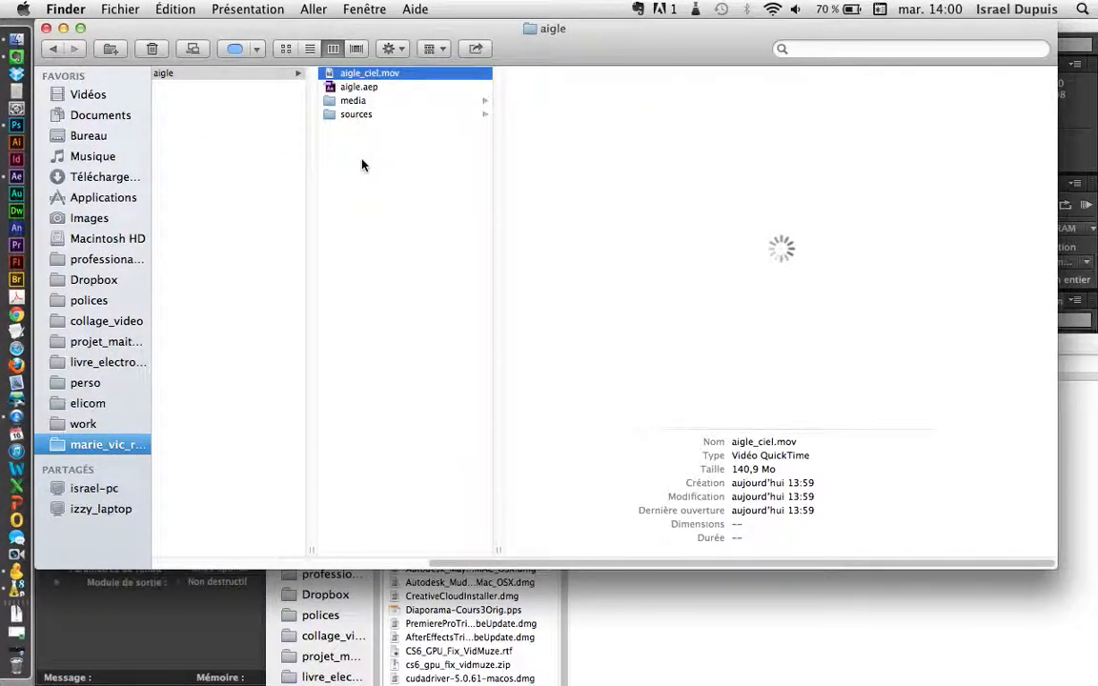
left_click(350, 91)
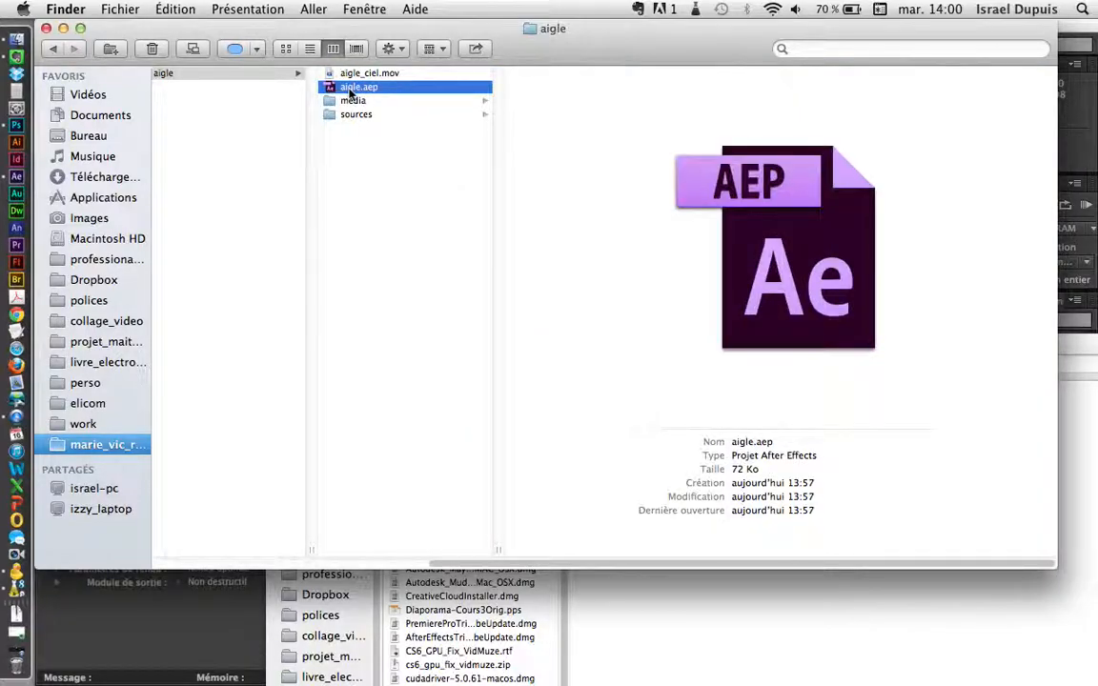
left_click(350, 76)
double_click(331, 76)
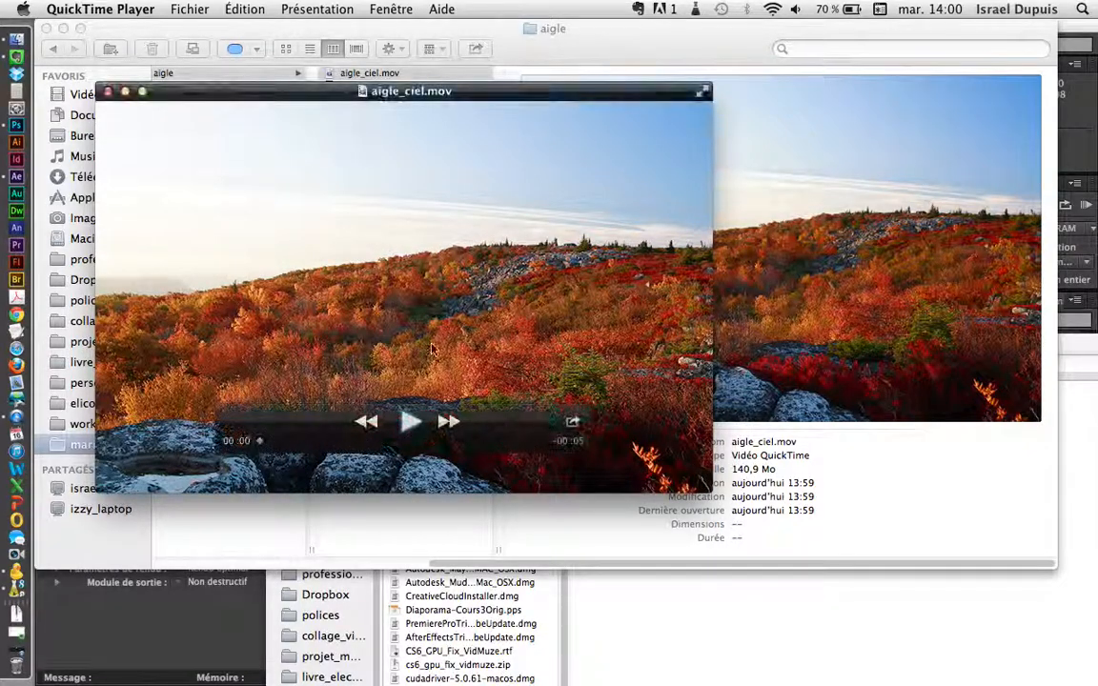
Play the rendered aigle_ciel.mov several times to check the eagle's flight across the landscape.
left_click(406, 424)
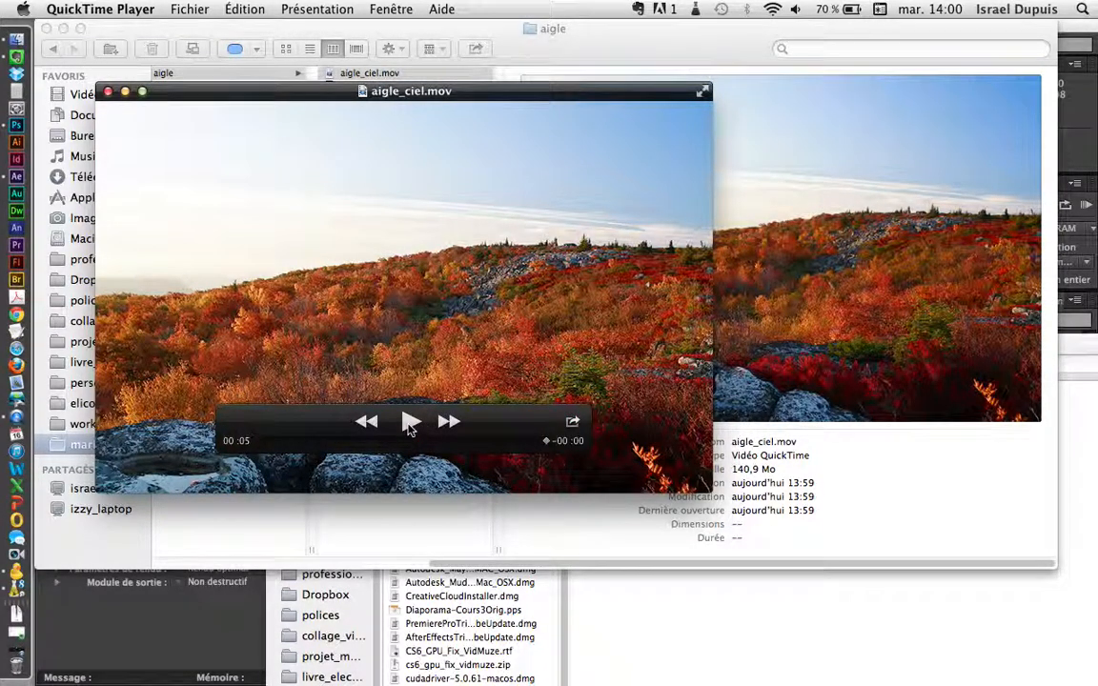
left_click(408, 425)
left_click(407, 432)
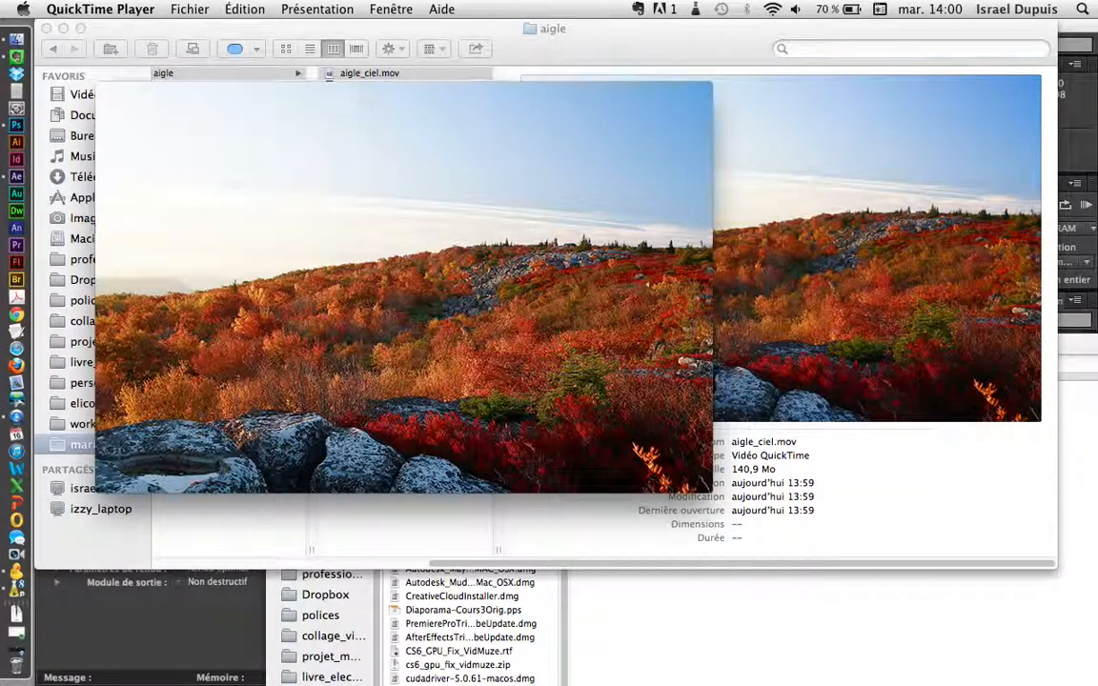
left_click(408, 422)
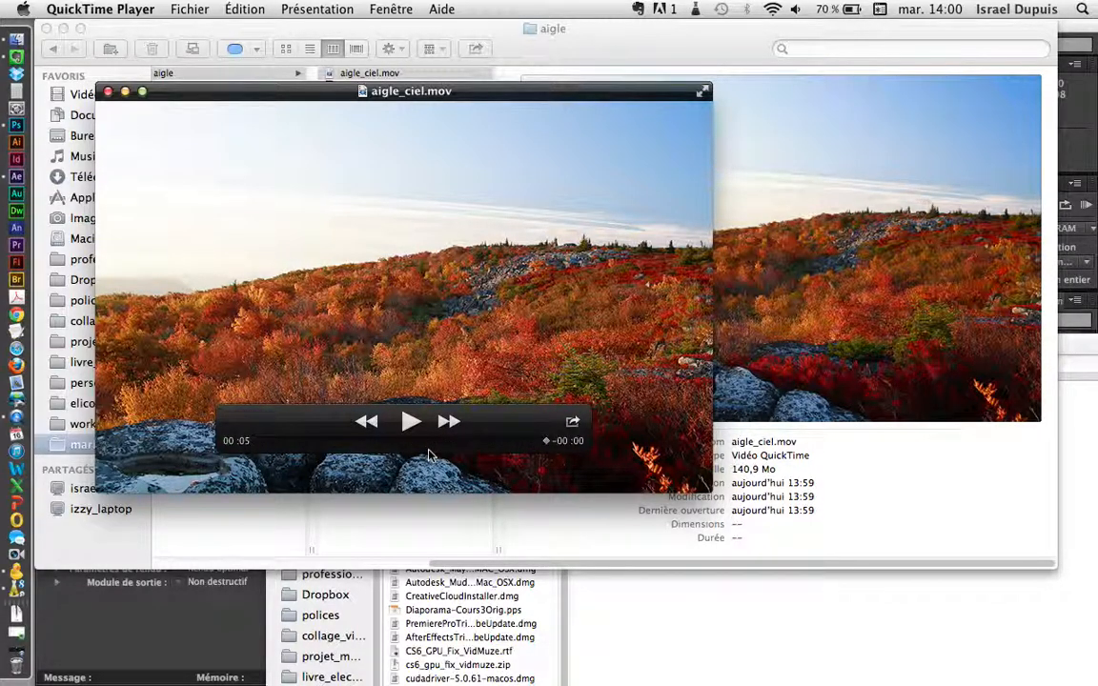
key("space")
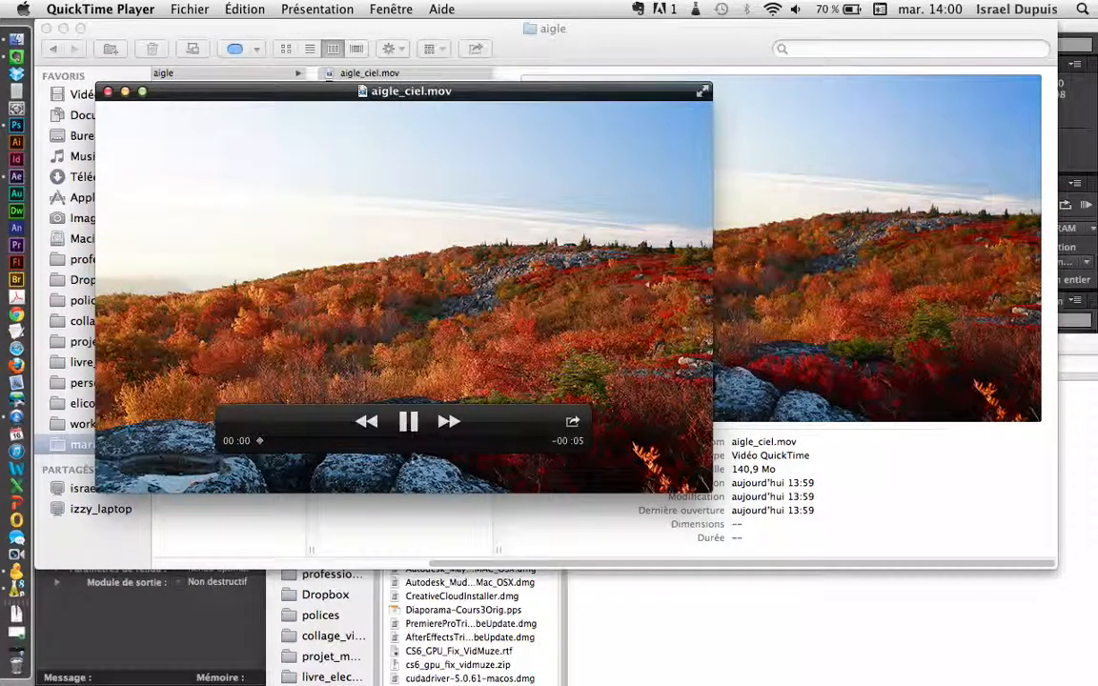